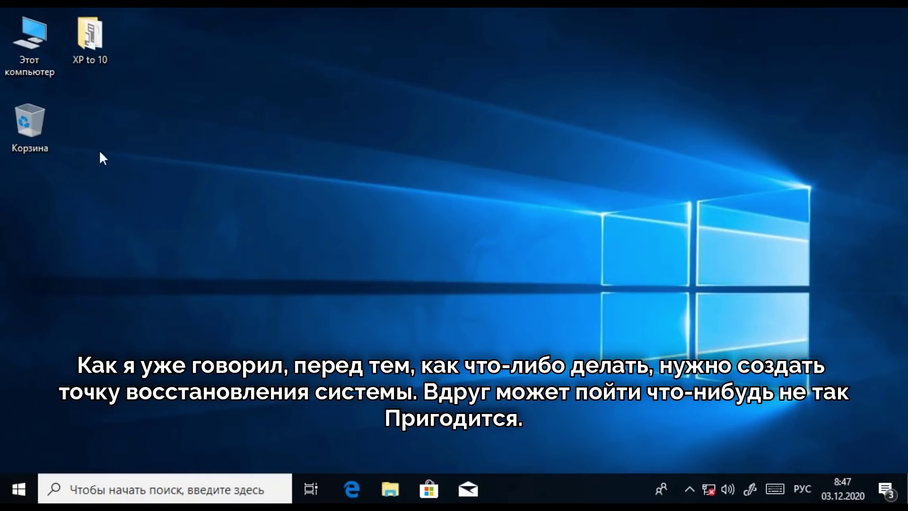
# Step: Create a system restore point for drive C: named 03.12.20
pyautogui.rightClick(41, 65)
pyautogui.click(246, 247)
pyautogui.click(225, 184)
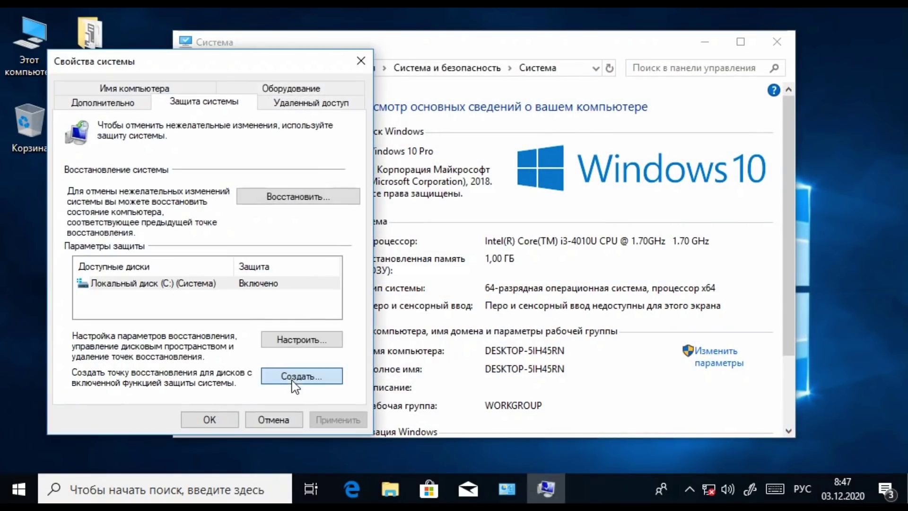
pyautogui.click(293, 376)
pyautogui.write('03.12.20')
pyautogui.press('Return')
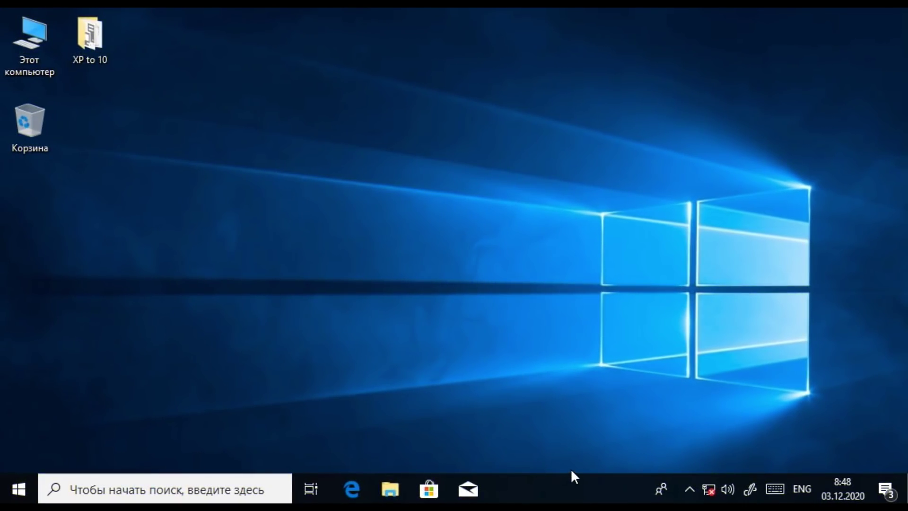
# Step: In the taskbar settings, switch off button badges and the PowerShell replacement for the command prompt, and enable small taskbar buttons
pyautogui.rightClick(572, 475)
pyautogui.click(575, 464)
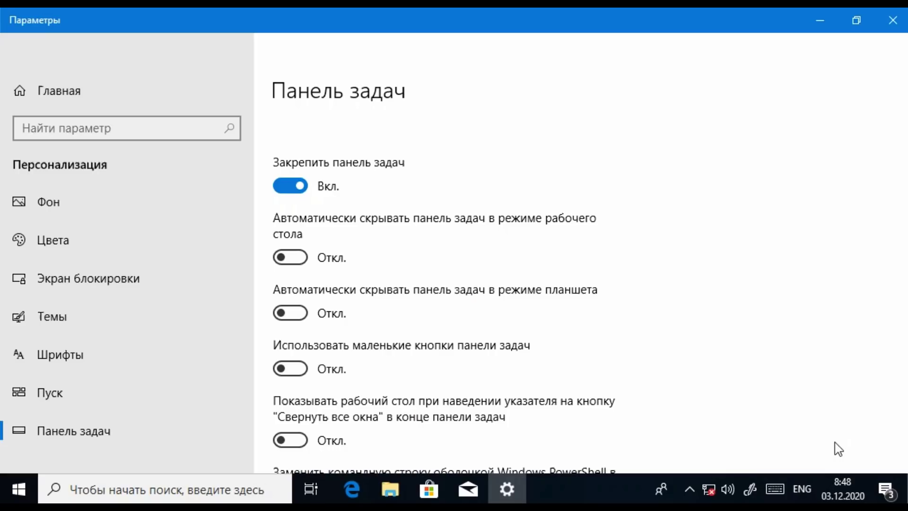
pyautogui.scroll(-4, 382, 237)
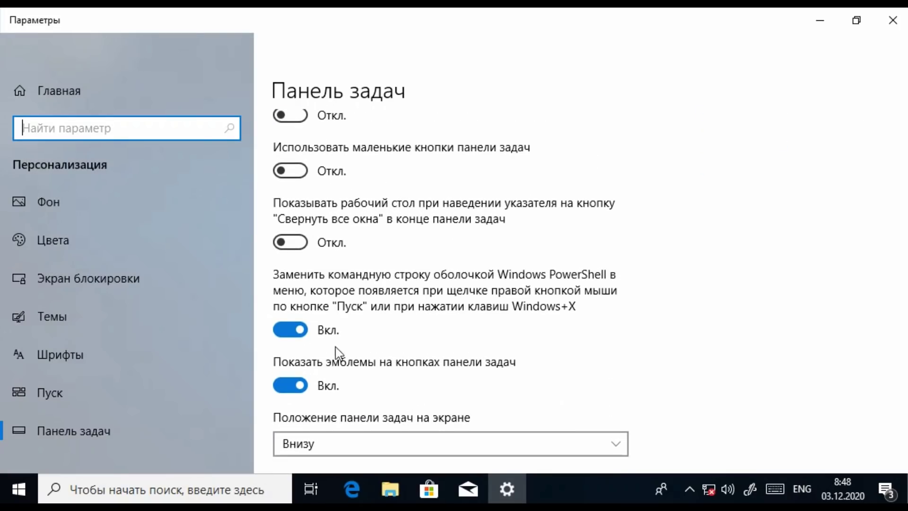
pyautogui.click(293, 367)
pyautogui.click(305, 330)
pyautogui.scroll(2, 305, 331)
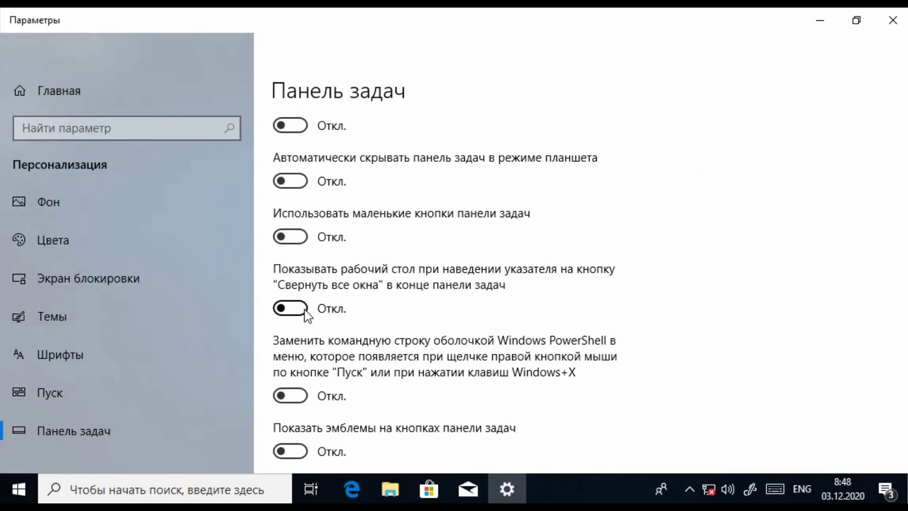
pyautogui.click(301, 239)
# Step: Set taskbar button grouping to "При переполнении панели задач"
pyautogui.scroll(-8, 350, 232)
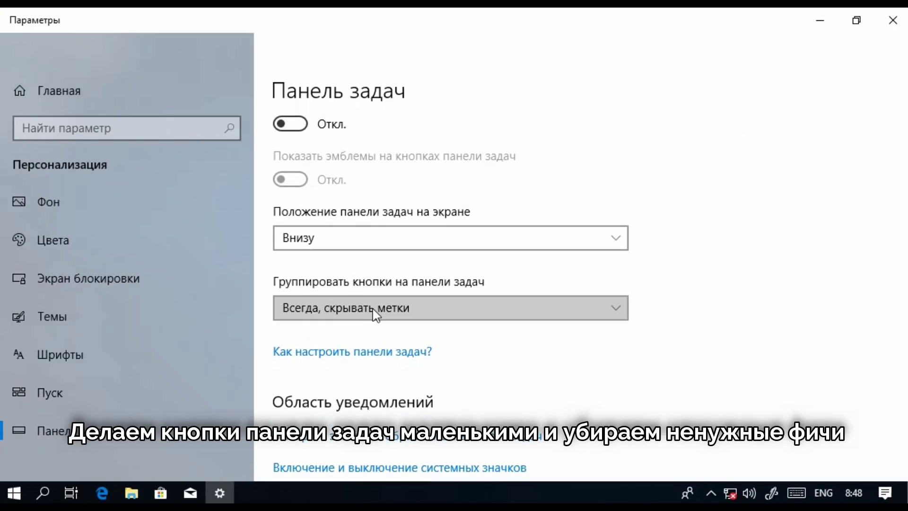
pyautogui.click(411, 308)
pyautogui.click(416, 336)
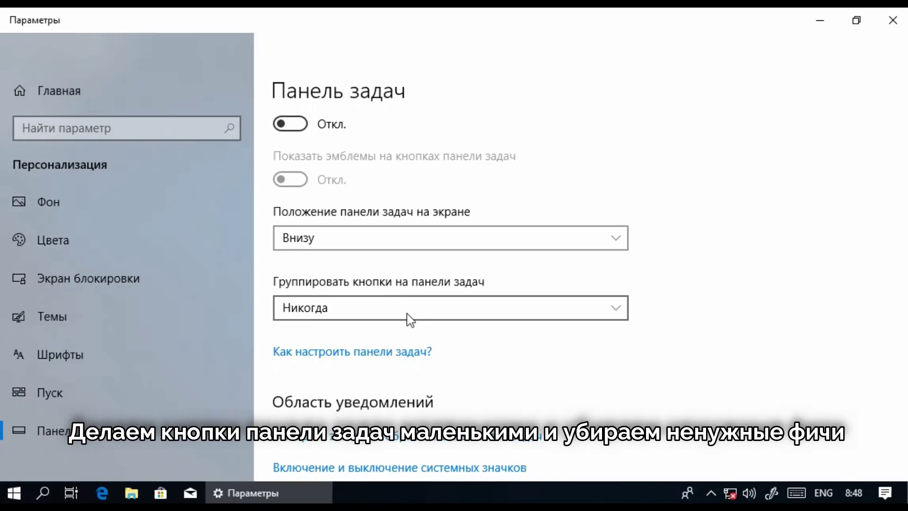
# Step: Switch off the location, notification center, touch keyboard and Windows Ink Workspace system icons, and return to the taskbar settings
pyautogui.scroll(-3, 615, 321)
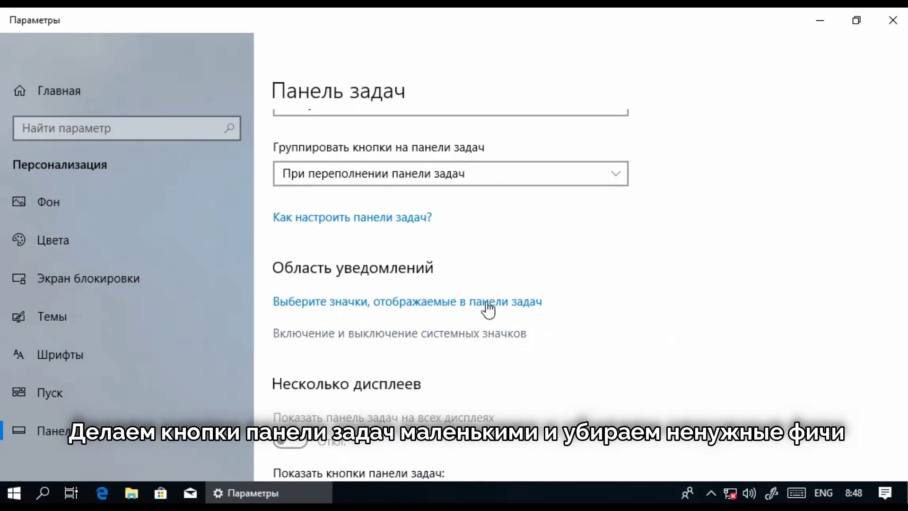
pyautogui.click(500, 338)
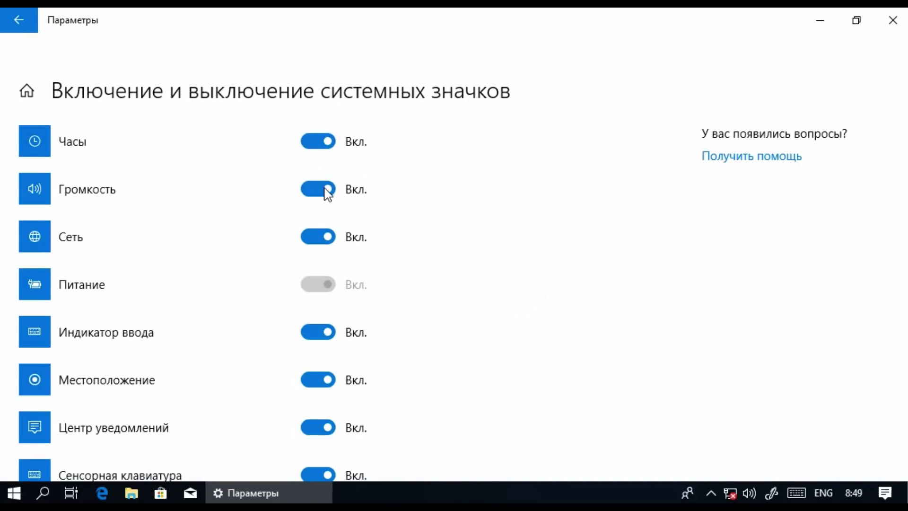
pyautogui.scroll(-3, 325, 189)
pyautogui.click(329, 285)
pyautogui.click(333, 332)
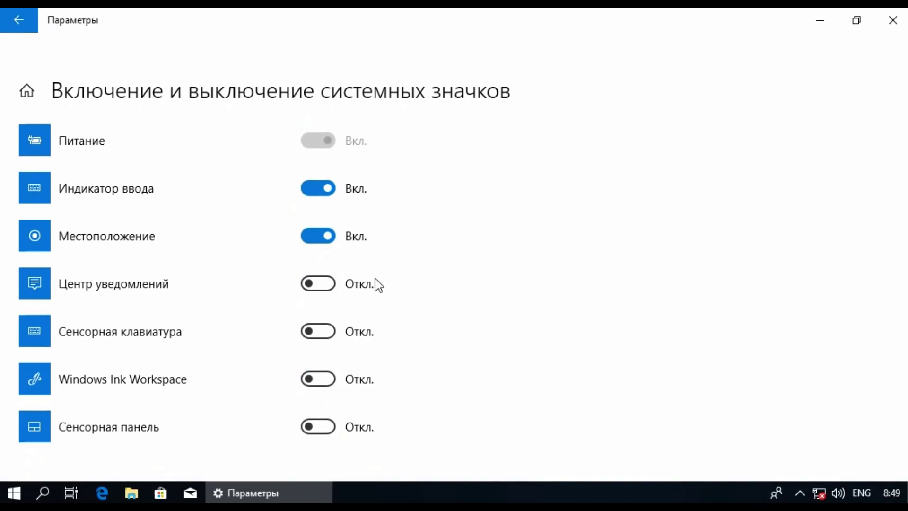
pyautogui.scroll(3, 325, 331)
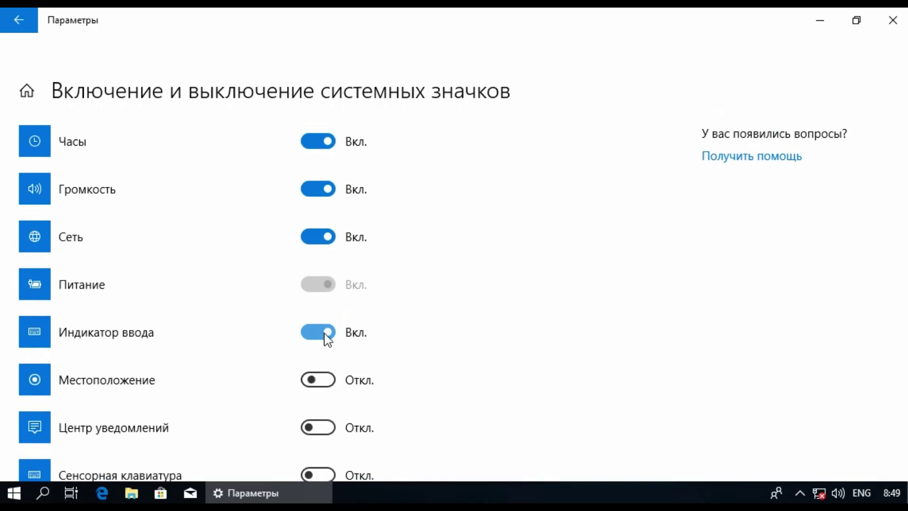
pyautogui.hotkey('alt', 'Left')
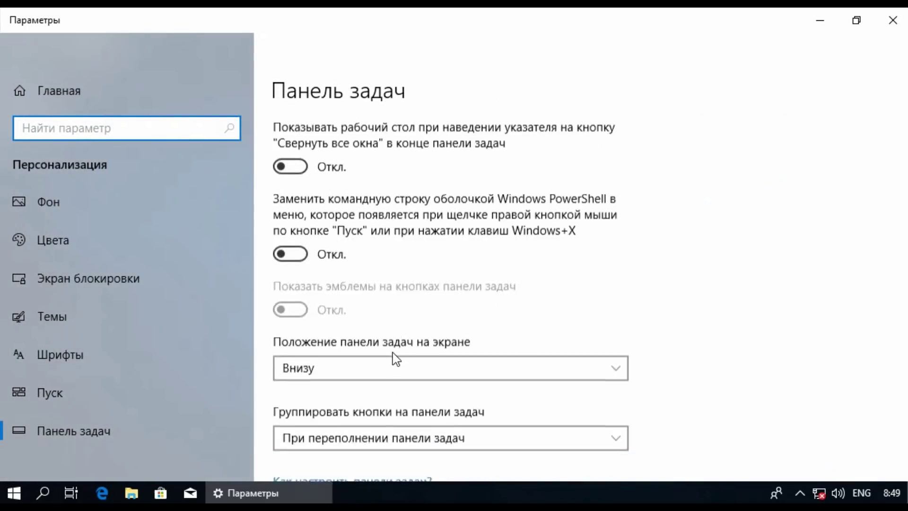
# Step: Switch off showing contacts on the taskbar and close the settings window
pyautogui.scroll(-15, 393, 355)
pyautogui.click(284, 159)
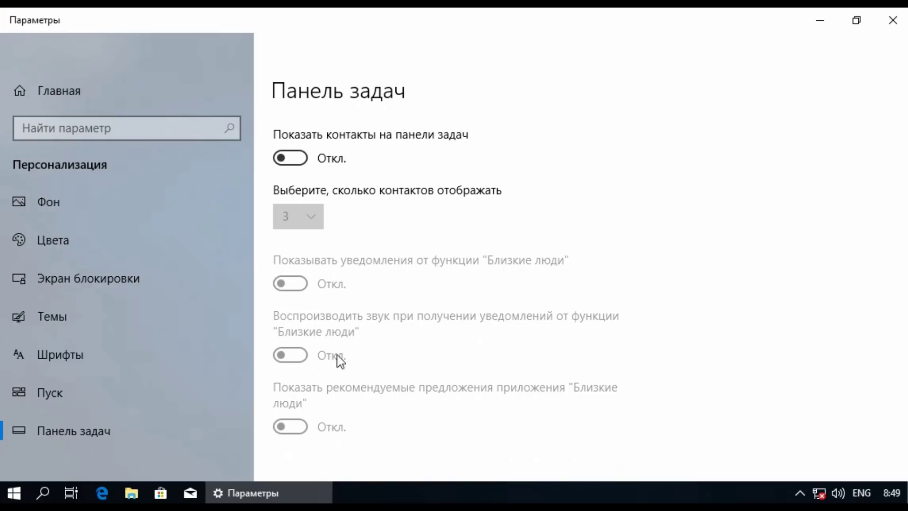
pyautogui.click(894, 29)
# Step: Hide the Task View button and the search icon on the taskbar
pyautogui.rightClick(461, 492)
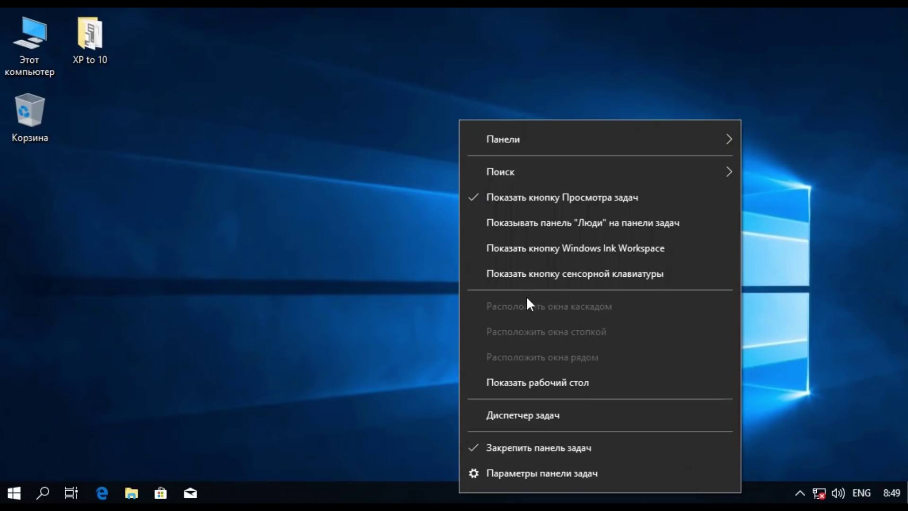
pyautogui.click(490, 480)
pyautogui.rightClick(488, 488)
pyautogui.moveTo(544, 167)
pyautogui.click(439, 172)
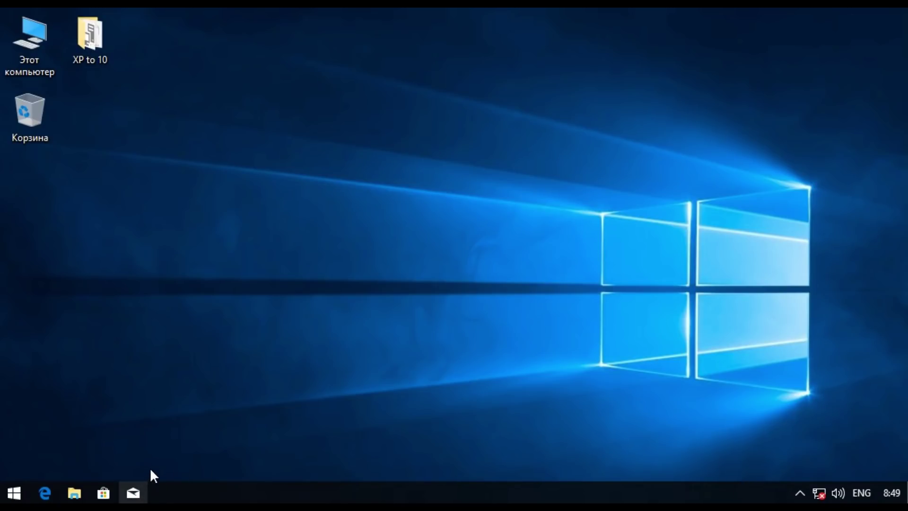
# Step: Unpin Mail, Microsoft Store, File Explorer and Microsoft Edge from the taskbar
pyautogui.rightClick(134, 491)
pyautogui.click(113, 462)
pyautogui.rightClick(103, 492)
pyautogui.click(114, 474)
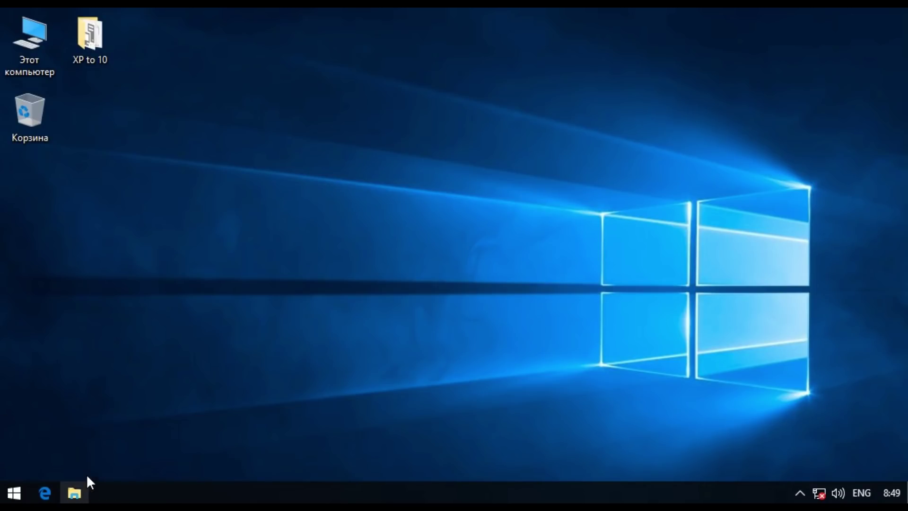
pyautogui.click(95, 469)
pyautogui.rightClick(53, 491)
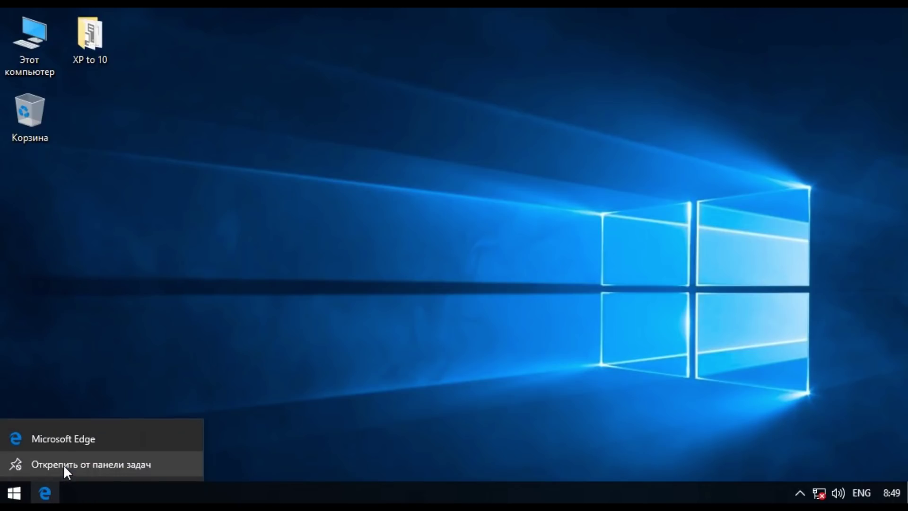
pyautogui.click(64, 464)
# Step: Unpin the tiles of the "Создавайте" group from the Start menu, including Calendar, Mail, My Office and OneNote
pyautogui.press('super')
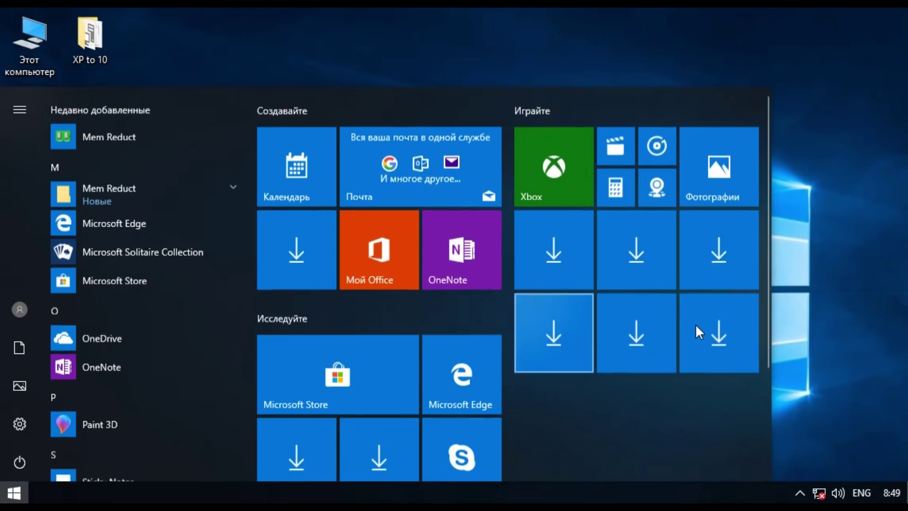
pyautogui.rightClick(286, 159)
pyautogui.click(394, 177)
pyautogui.rightClick(428, 171)
pyautogui.click(450, 182)
pyautogui.rightClick(404, 176)
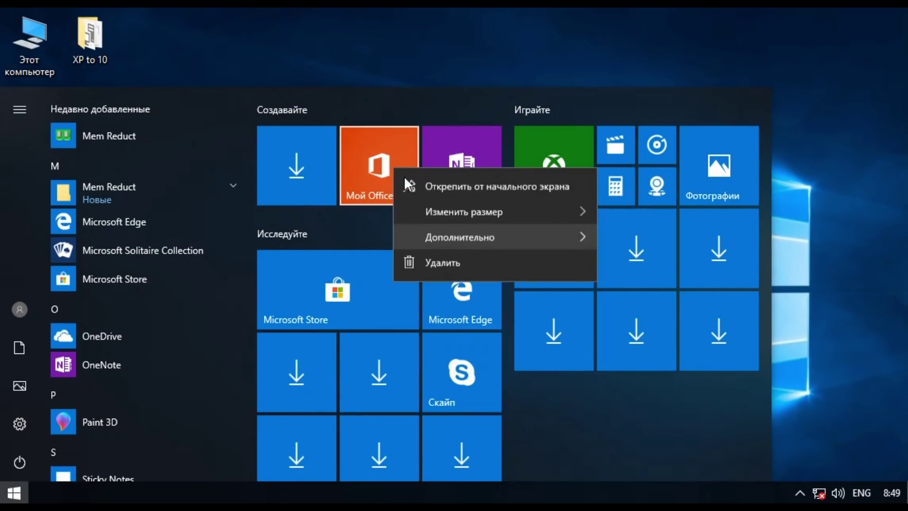
pyautogui.click(416, 187)
pyautogui.rightClick(454, 165)
pyautogui.click(473, 180)
# Step: Unpin the tiles of the "Исследуйте" group from the Start menu, including Microsoft Store, Microsoft Edge and Skype
pyautogui.rightClick(317, 255)
pyautogui.click(340, 262)
pyautogui.rightClick(473, 184)
pyautogui.click(480, 186)
pyautogui.rightClick(315, 198)
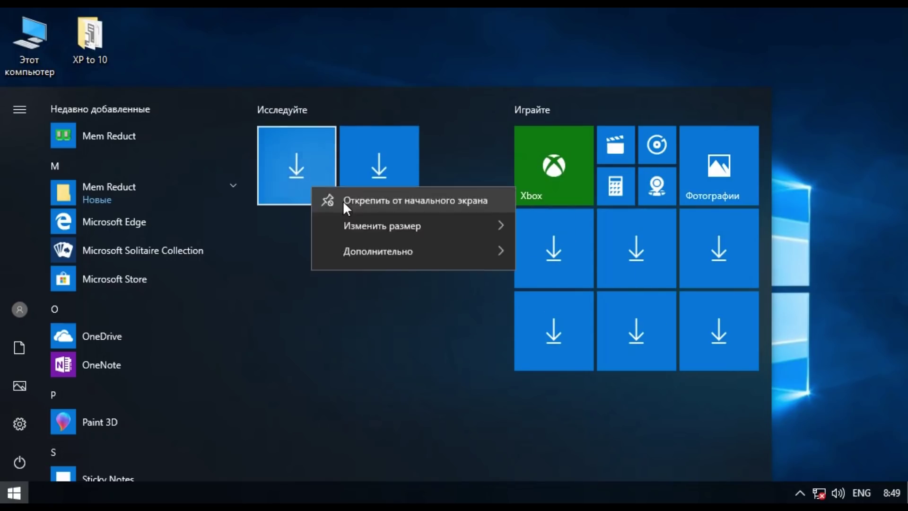
pyautogui.click(331, 201)
# Step: Unpin the tiles of the "Играйте" group from the Start menu, including Xbox, Photos and the pending-download tiles
pyautogui.rightClick(657, 144)
pyautogui.click(683, 172)
pyautogui.rightClick(663, 158)
pyautogui.click(681, 165)
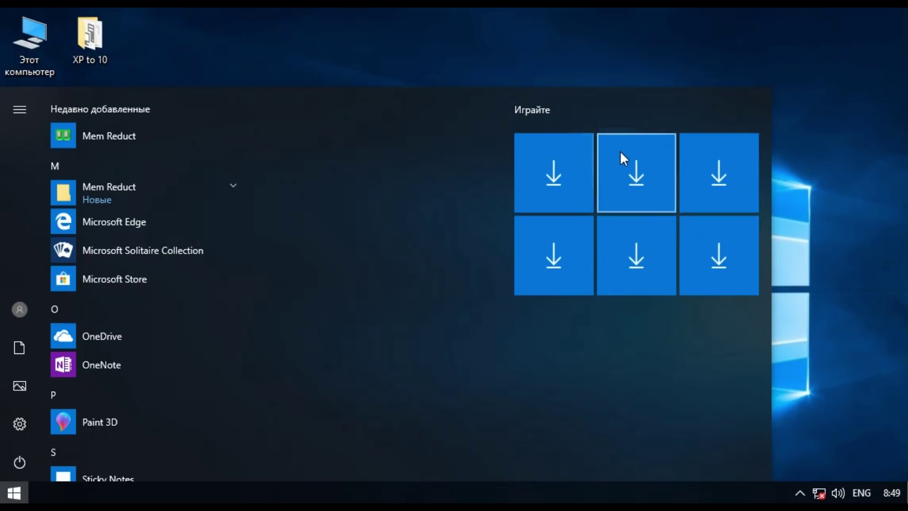
pyautogui.rightClick(622, 158)
pyautogui.click(643, 165)
pyautogui.rightClick(621, 229)
pyautogui.click(647, 247)
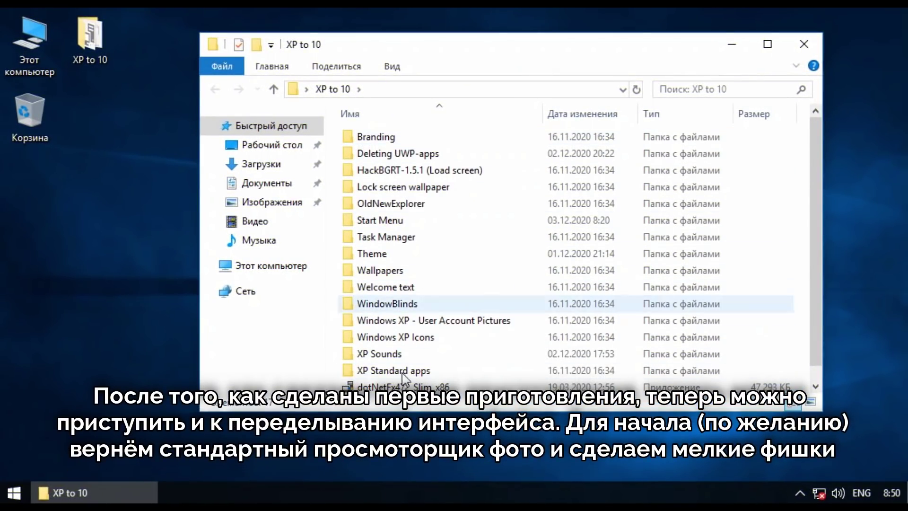
# Step: Launch DWS.exe from the Deleting UWP-apps folder inside XP to 10 and allow it to make changes
pyautogui.doubleClick(413, 154)
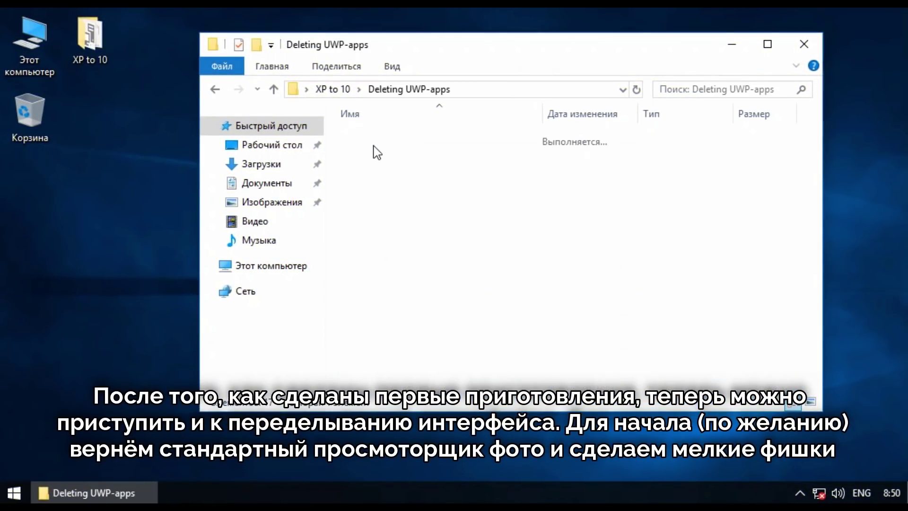
pyautogui.doubleClick(373, 138)
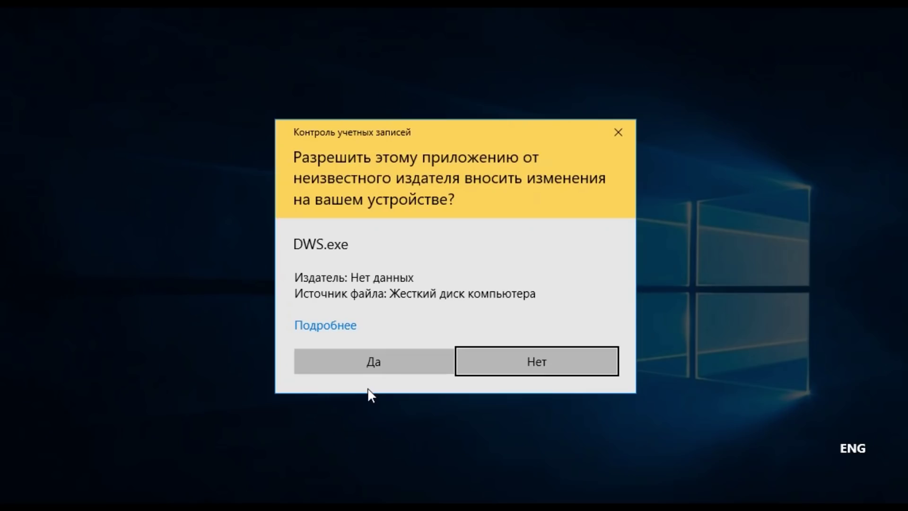
pyautogui.click(372, 362)
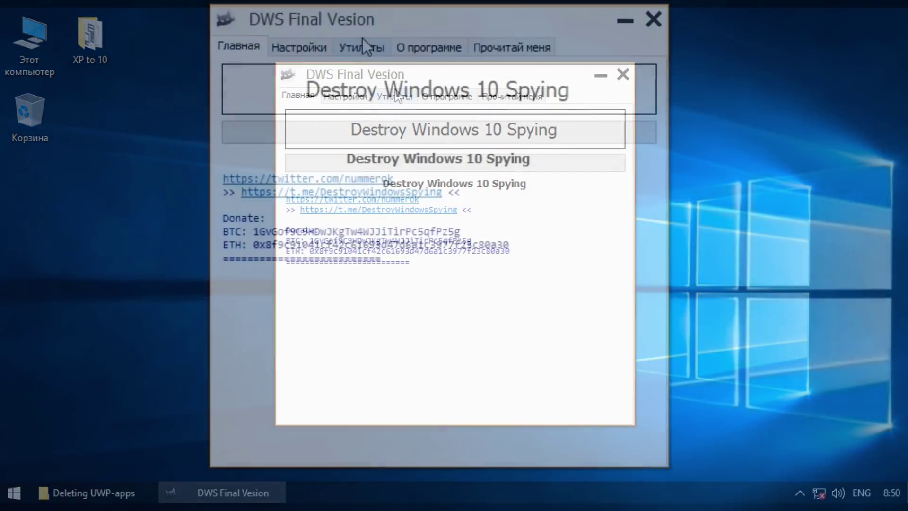
# Step: In the DWS settings, select removal of Win 10 Metro apps and enable professional mode
pyautogui.click(346, 95)
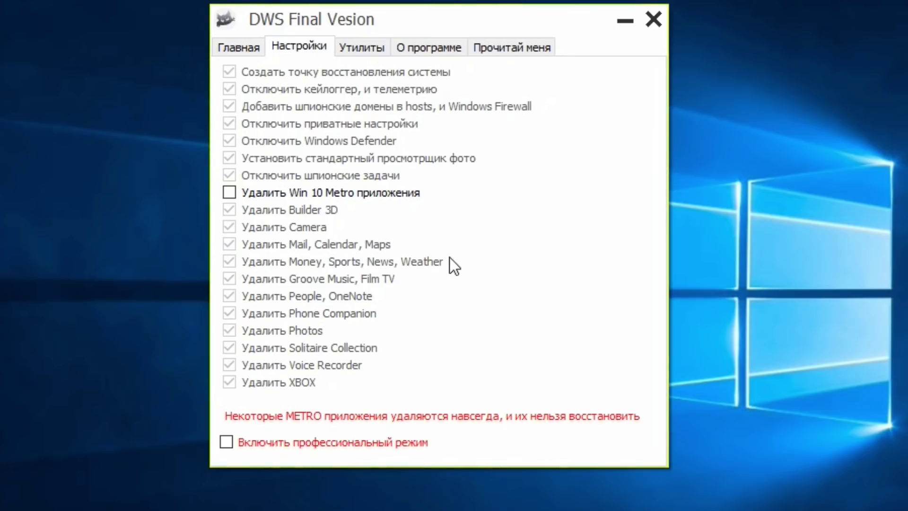
pyautogui.click(263, 198)
pyautogui.click(226, 442)
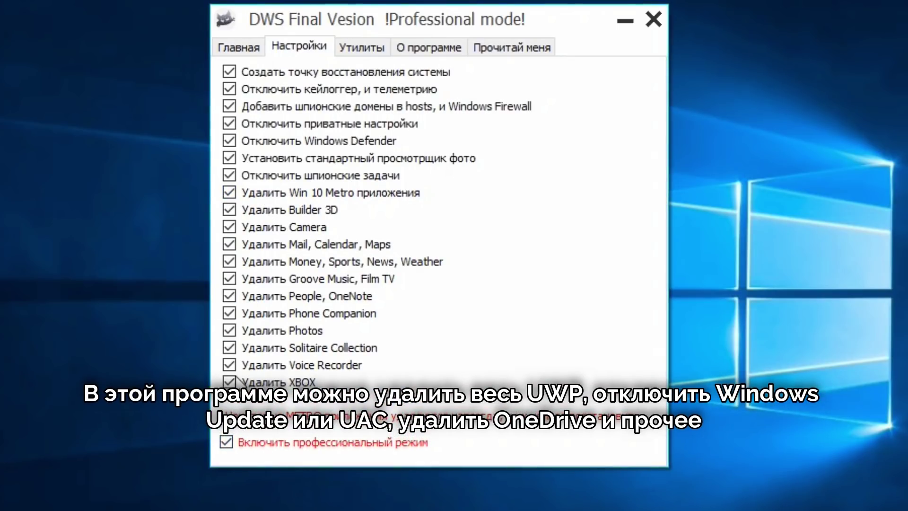
# Step: Deselect all individual app removal options, from Builder 3D down to XBOX
pyautogui.click(230, 330)
pyautogui.click(229, 313)
pyautogui.click(230, 296)
pyautogui.click(229, 227)
pyautogui.click(229, 209)
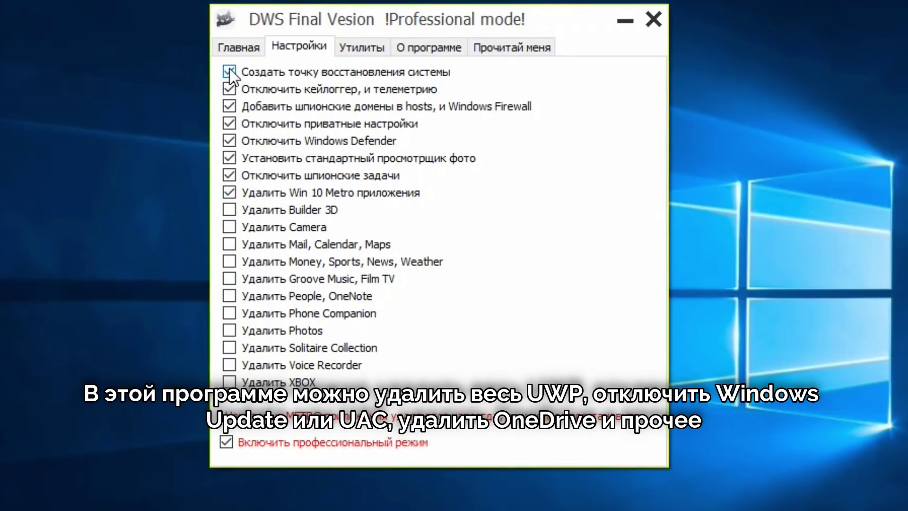
# Step: Deselect the restore point, keylogger and telemetry, hosts and firewall domains, spy tasks and Win 10 Metro removal options
pyautogui.click(230, 72)
pyautogui.click(229, 89)
pyautogui.click(230, 106)
pyautogui.click(229, 193)
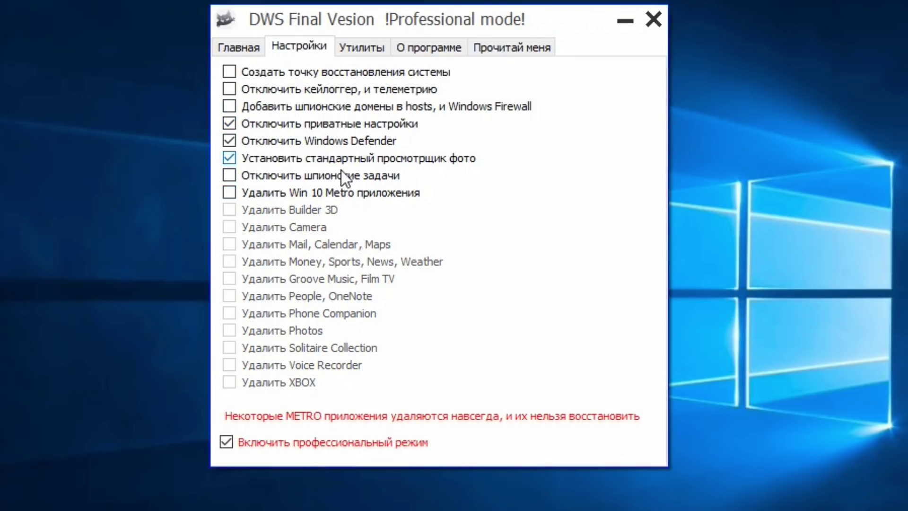
pyautogui.click(341, 175)
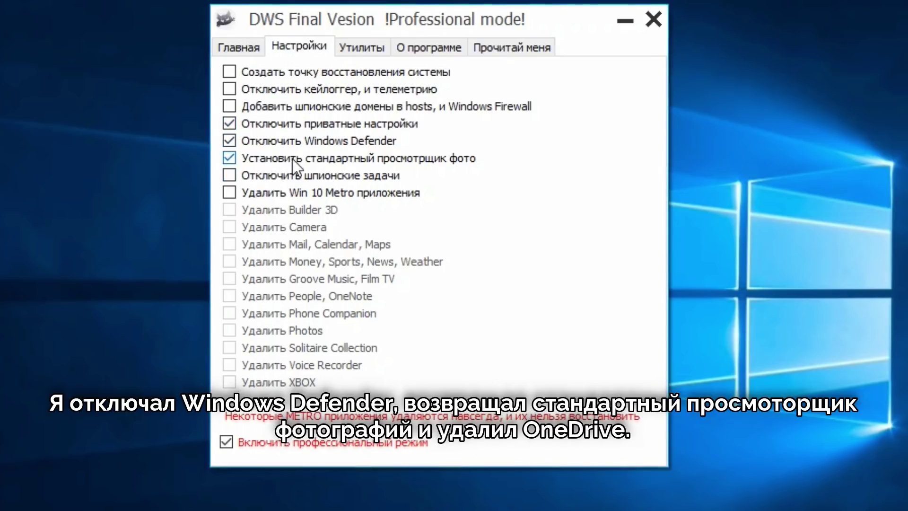
# Step: Remove One Drive with the DWS utilities
pyautogui.click(360, 47)
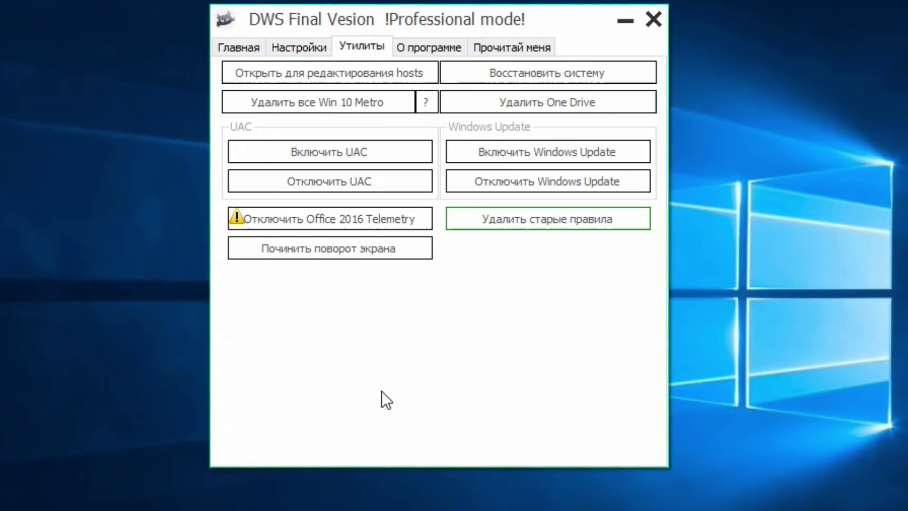
pyautogui.click(436, 310)
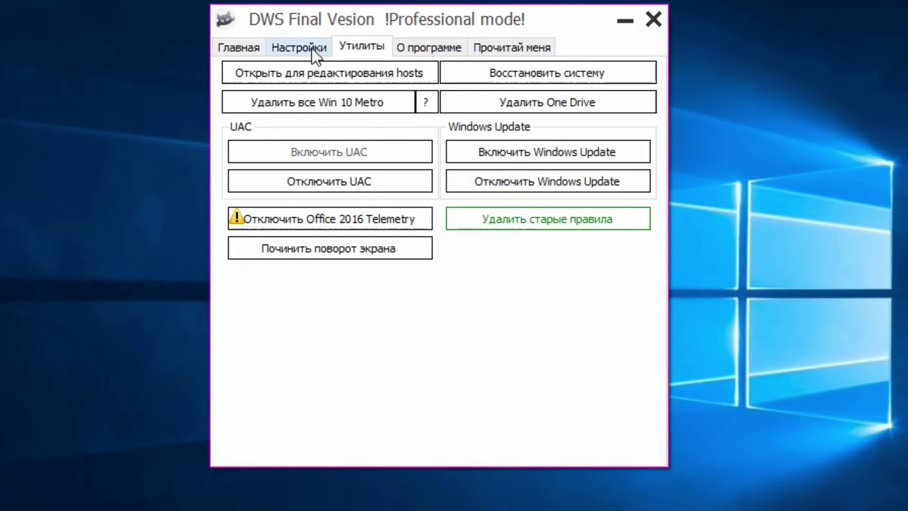
# Step: Check the selected DWS settings and run Destroy Windows 10 Spying to apply them
pyautogui.click(311, 48)
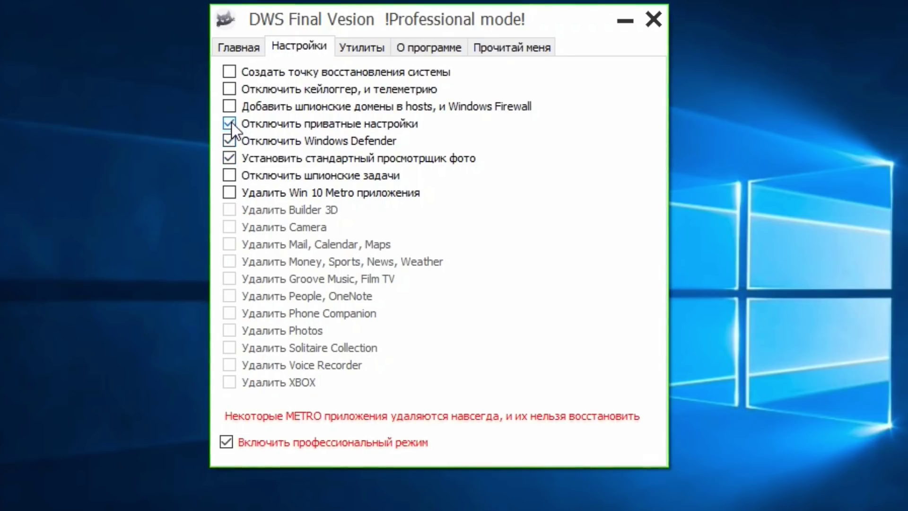
pyautogui.click(242, 49)
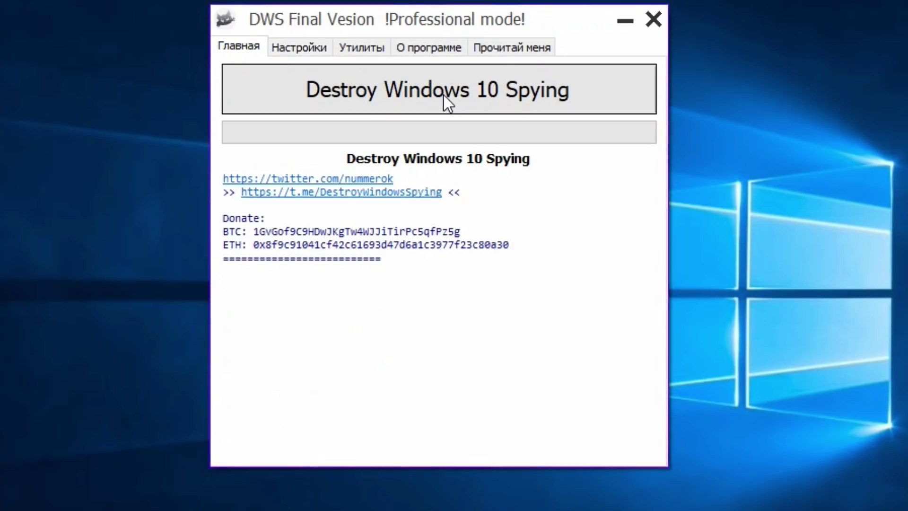
pyautogui.click(444, 95)
pyautogui.click(464, 314)
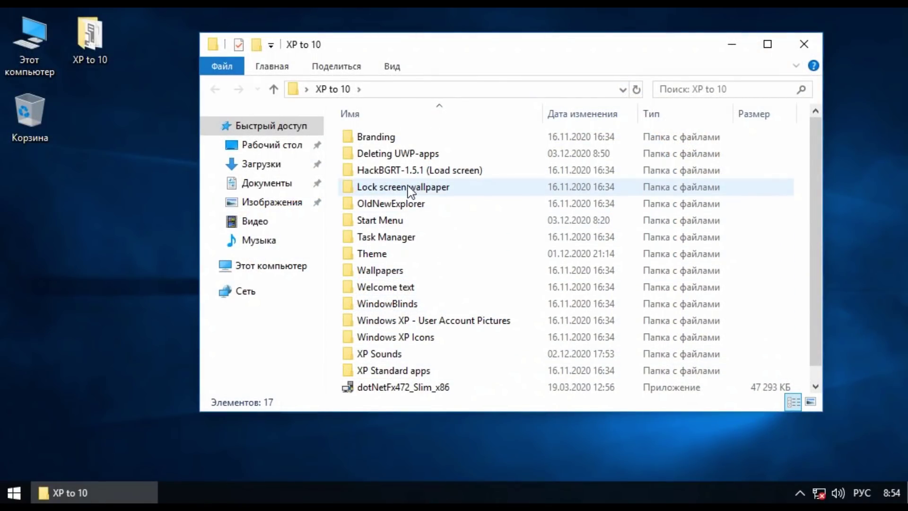
# Step: Open the HackBGRT-1.5.1 (Load screen) folder and preview its splash image in Windows Photo Viewer
pyautogui.doubleClick(410, 171)
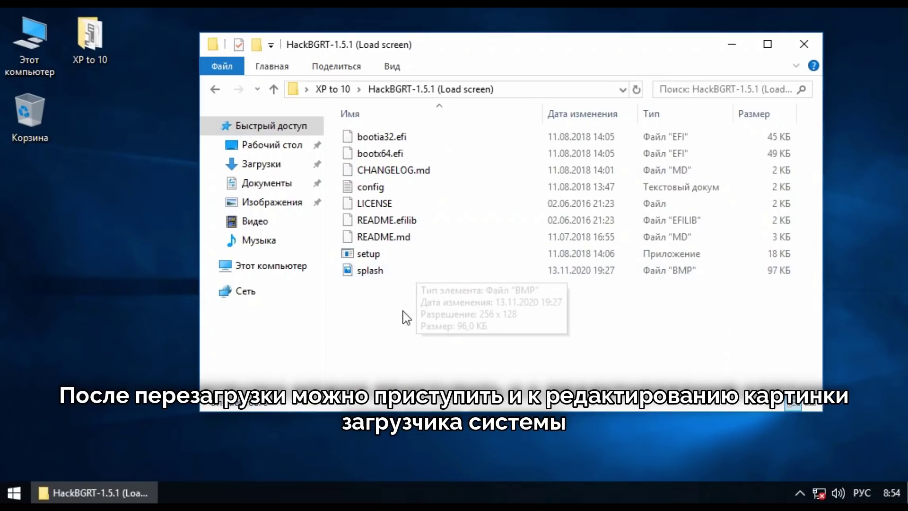
pyautogui.moveTo(399, 317); pyautogui.dragTo(450, 316)
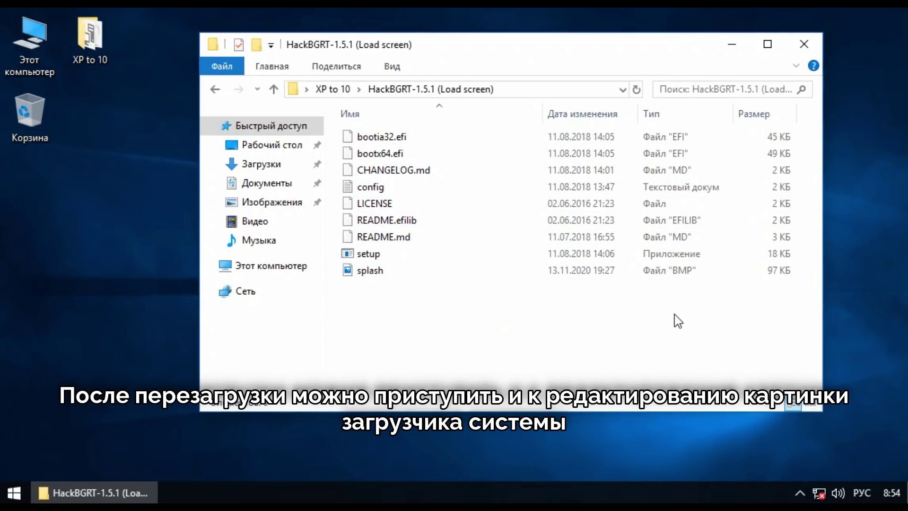
pyautogui.click(384, 271)
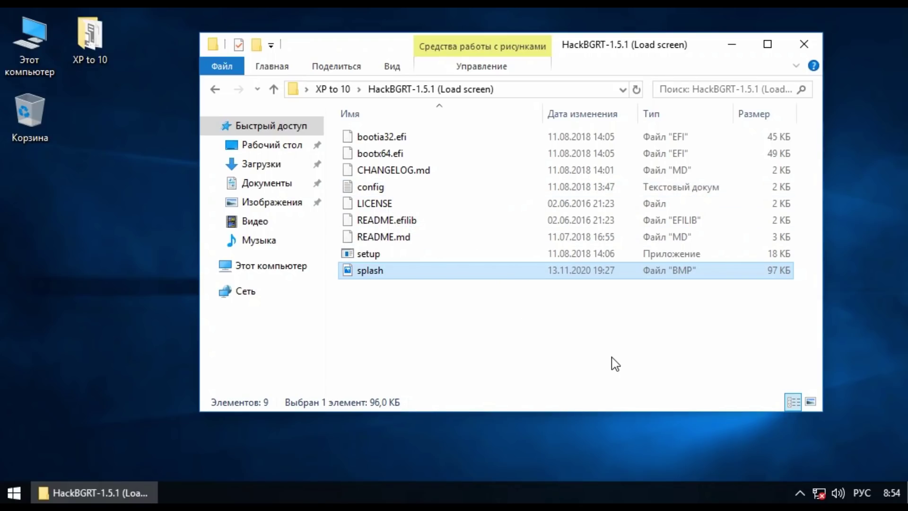
pyautogui.press('Return')
pyautogui.scroll(-2, 426, 245)
pyautogui.click(445, 267)
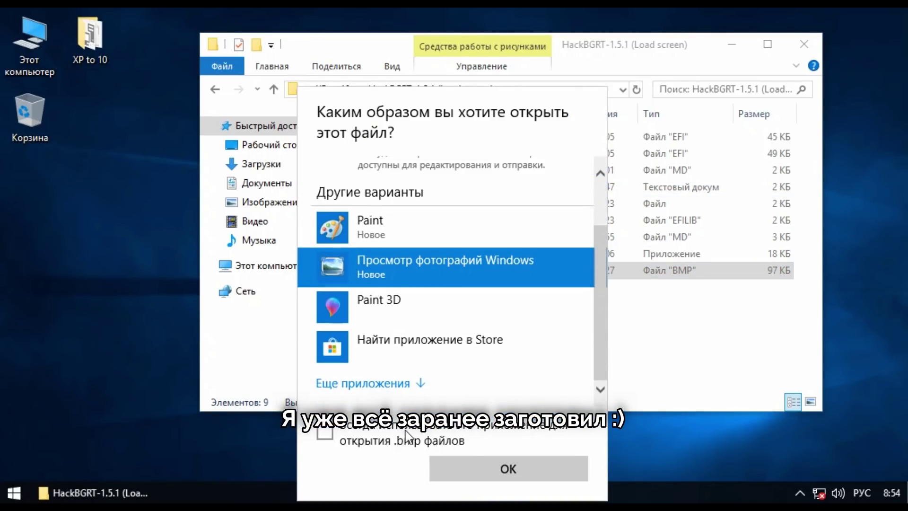
pyautogui.doubleClick(462, 303)
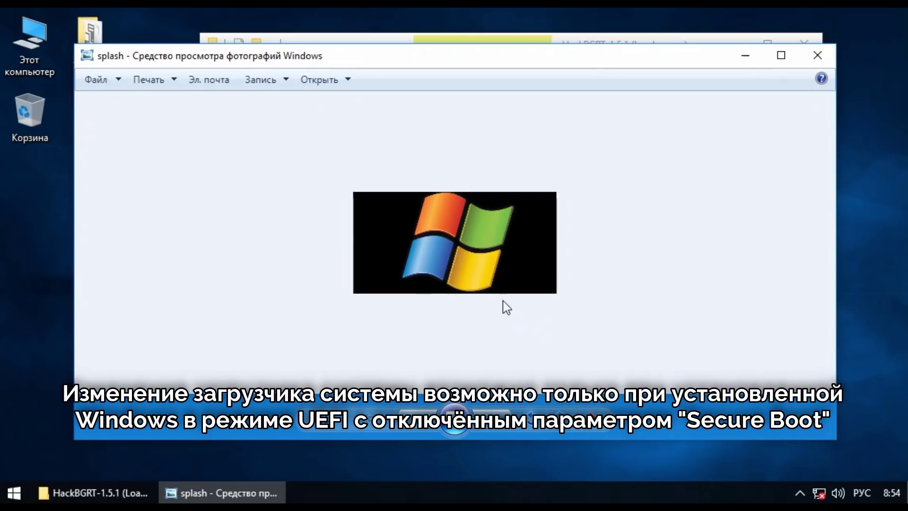
pyautogui.click(820, 61)
# Step: Run the HackBGRT setup as administrator and install it, accepting the supplied config file and splash image
pyautogui.doubleClick(381, 250)
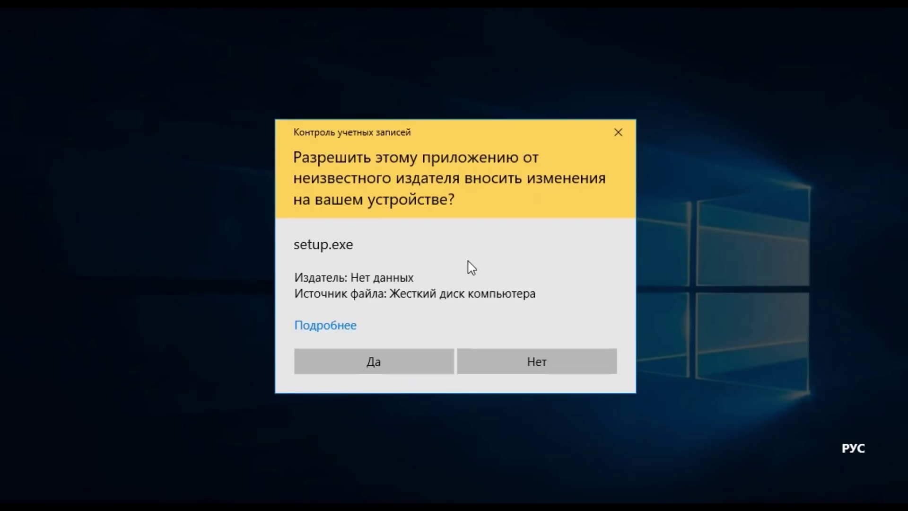
pyautogui.click(410, 367)
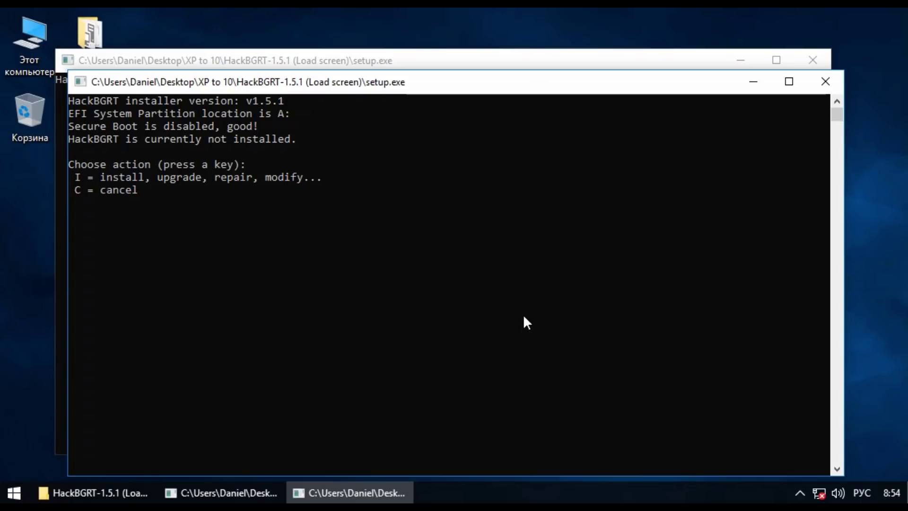
pyautogui.hotkey('alt', 'shift')
pyautogui.write('i')
pyautogui.scroll(-6, 615, 243)
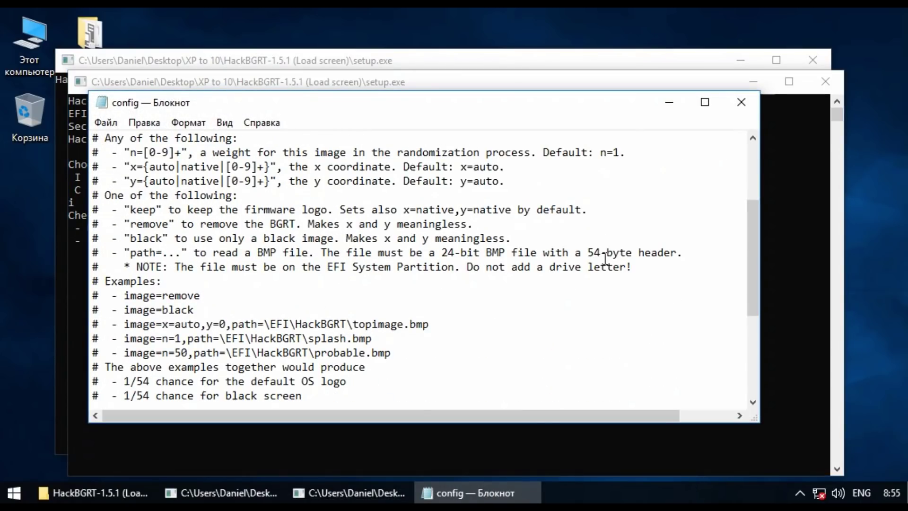
pyautogui.click(741, 102)
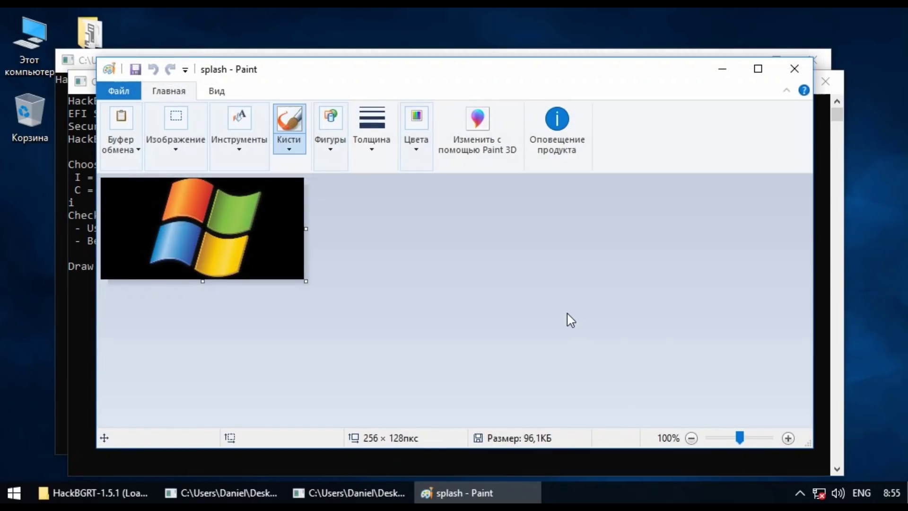
pyautogui.click(809, 74)
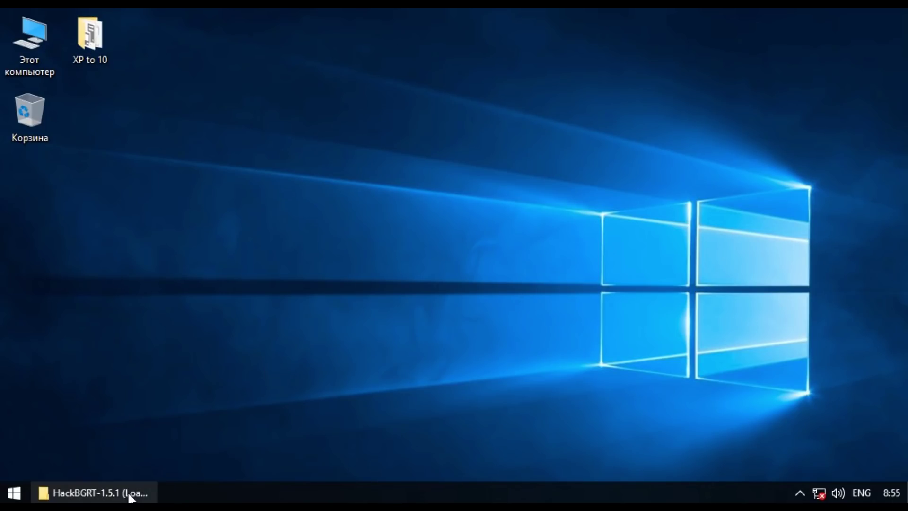
# Step: Close the HackBGRT folder window and restart the computer
pyautogui.click(90, 492)
pyautogui.click(804, 44)
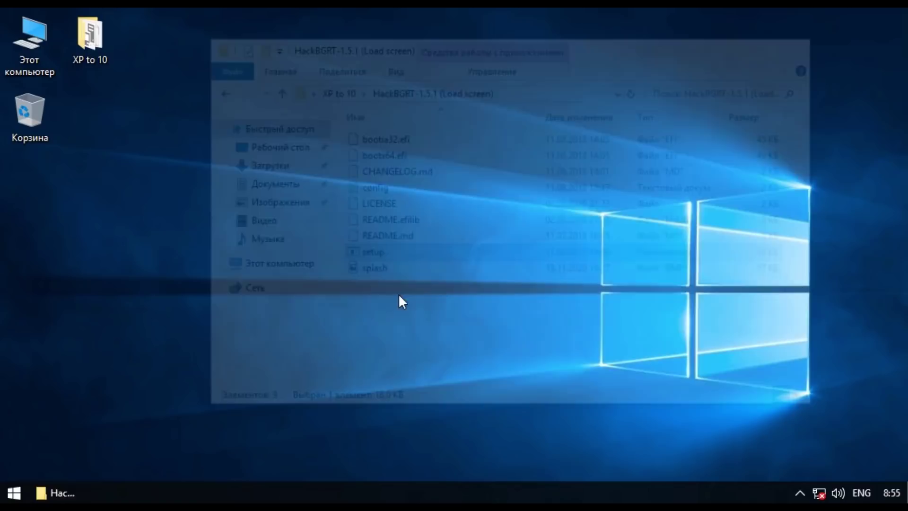
pyautogui.click(14, 493)
pyautogui.click(19, 462)
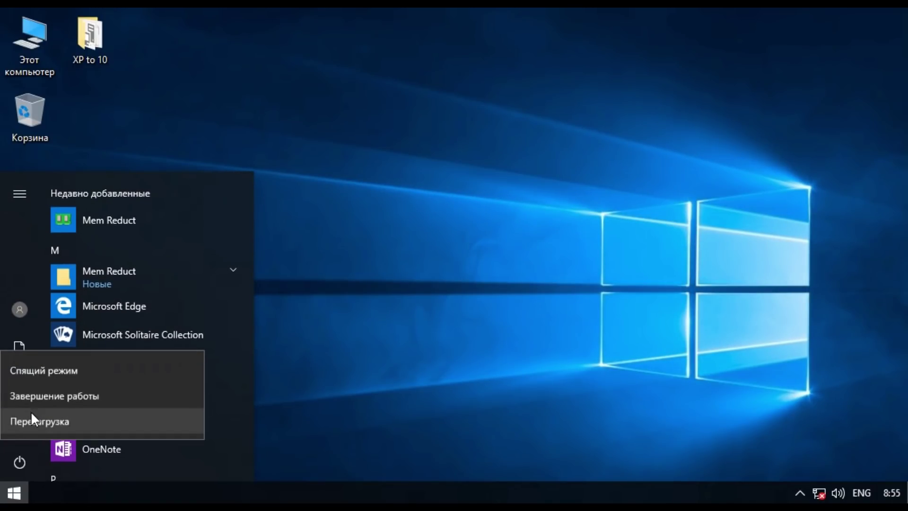
pyautogui.click(30, 418)
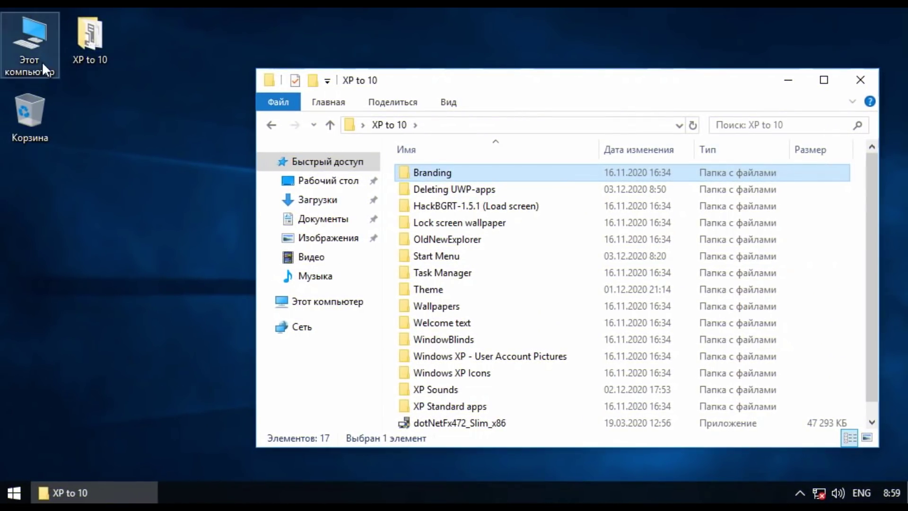
# Step: Browse from This PC to the Web\Wallpaper folder inside C:\Windows
pyautogui.doubleClick(41, 61)
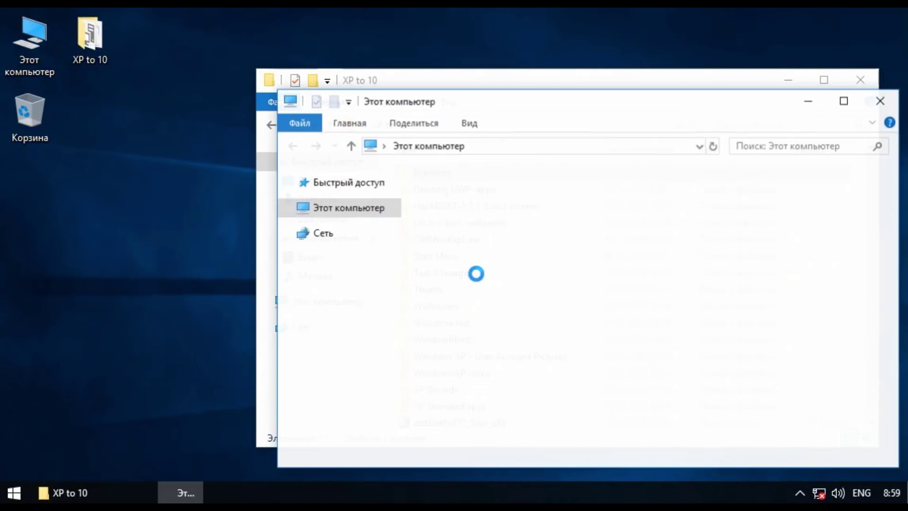
pyautogui.doubleClick(529, 407)
pyautogui.doubleClick(492, 243)
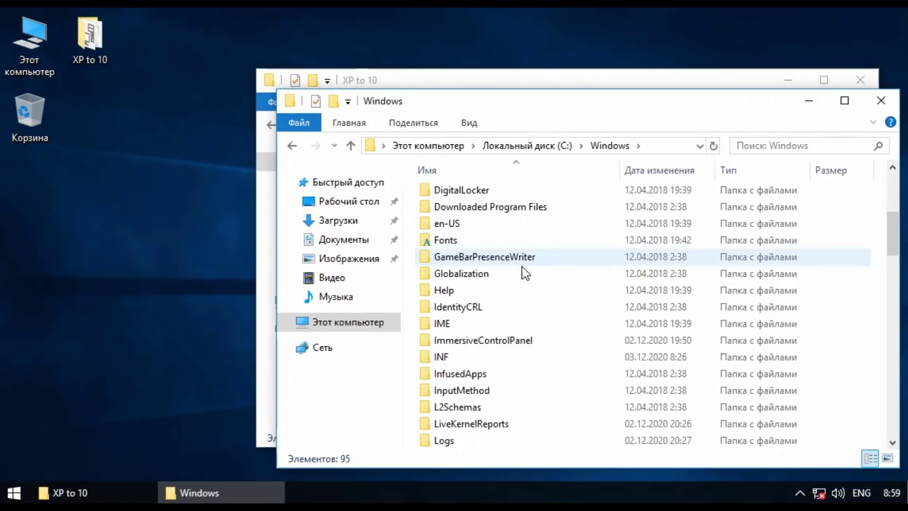
pyautogui.scroll(-8, 473, 283)
pyautogui.click(113, 234)
pyautogui.rightClick(29, 55)
pyautogui.click(71, 246)
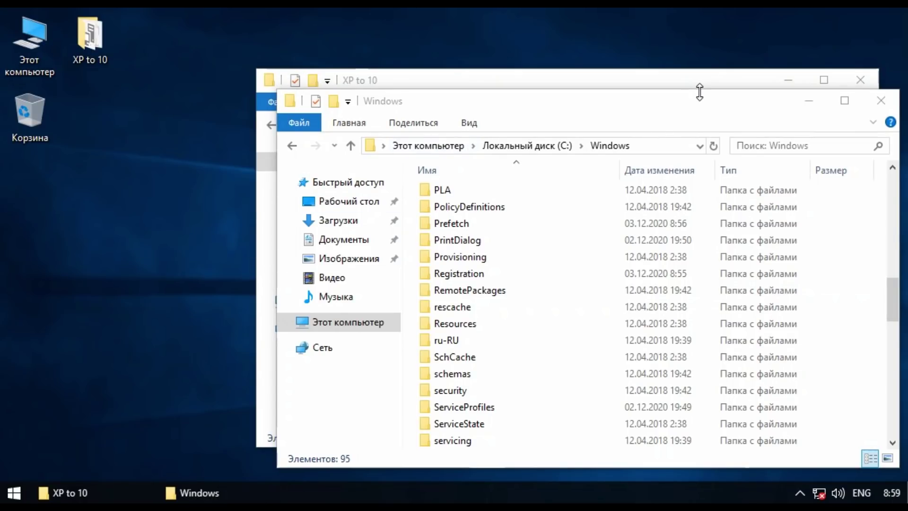
pyautogui.click(776, 42)
pyautogui.scroll(-8, 521, 329)
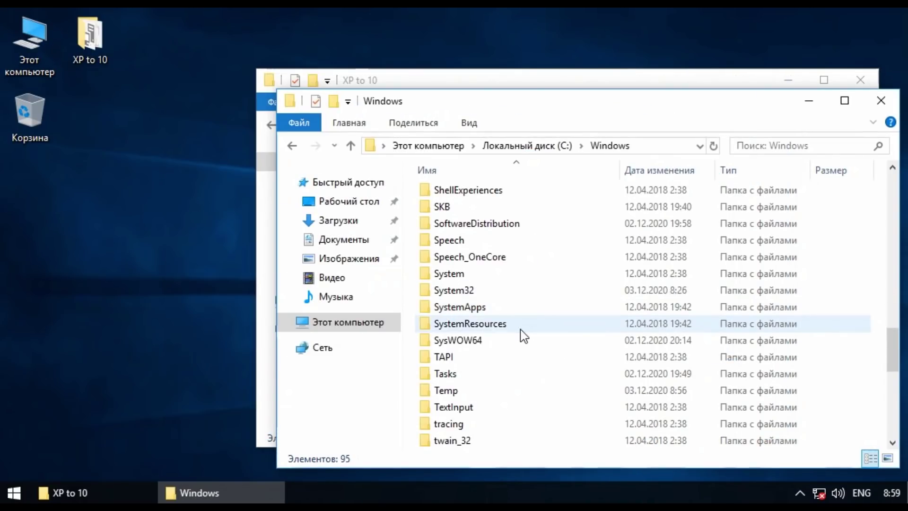
pyautogui.doubleClick(447, 341)
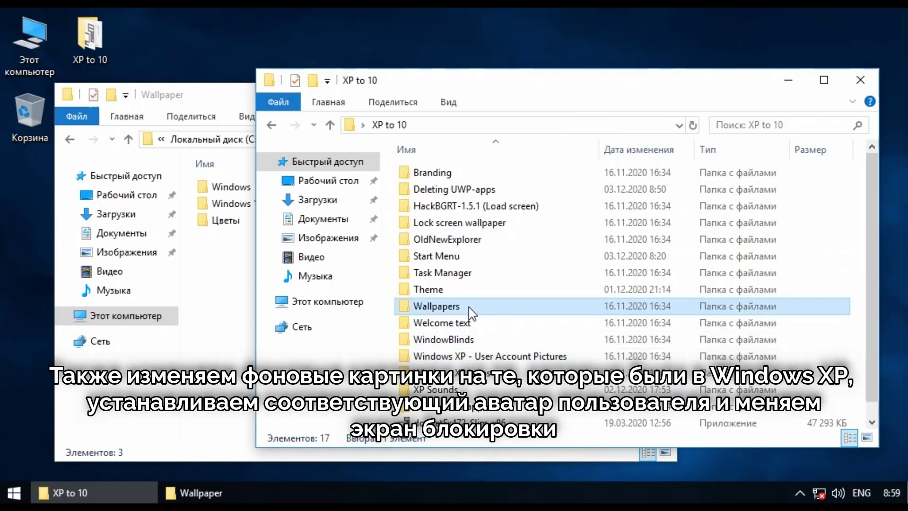
# Step: Copy all images from the XP to 10 Wallpapers folder into Web\Wallpaper\Windows, granting administrator permission
pyautogui.doubleClick(440, 306)
pyautogui.doubleClick(231, 192)
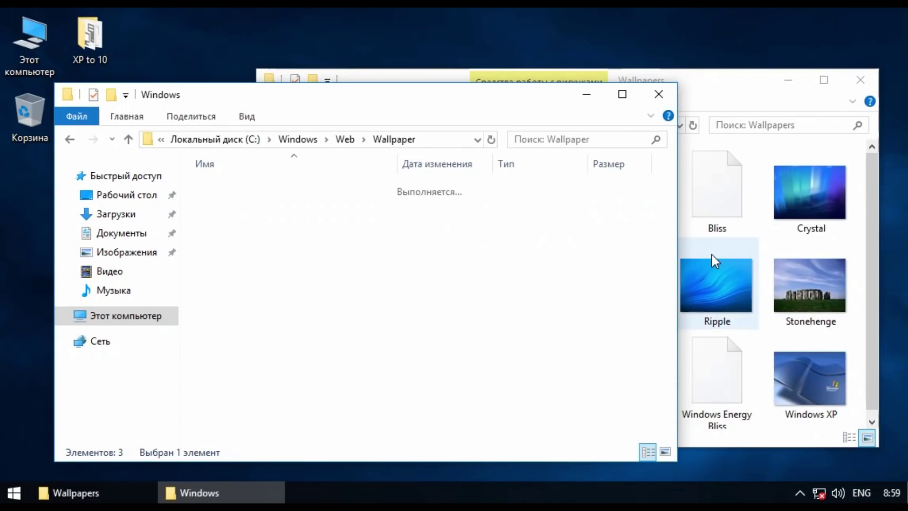
pyautogui.click(711, 255)
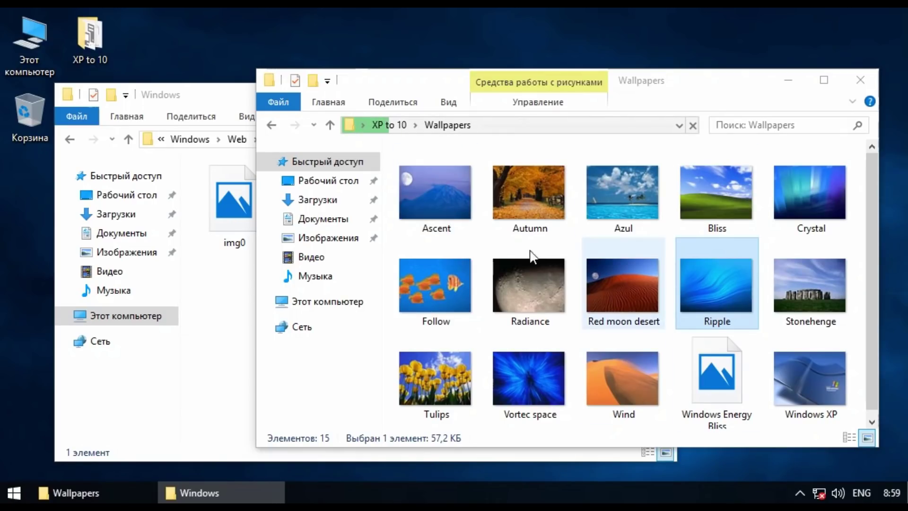
pyautogui.click(388, 243)
pyautogui.hotkey('ctrl', 'a')
pyautogui.moveTo(436, 218); pyautogui.dragTo(235, 324)
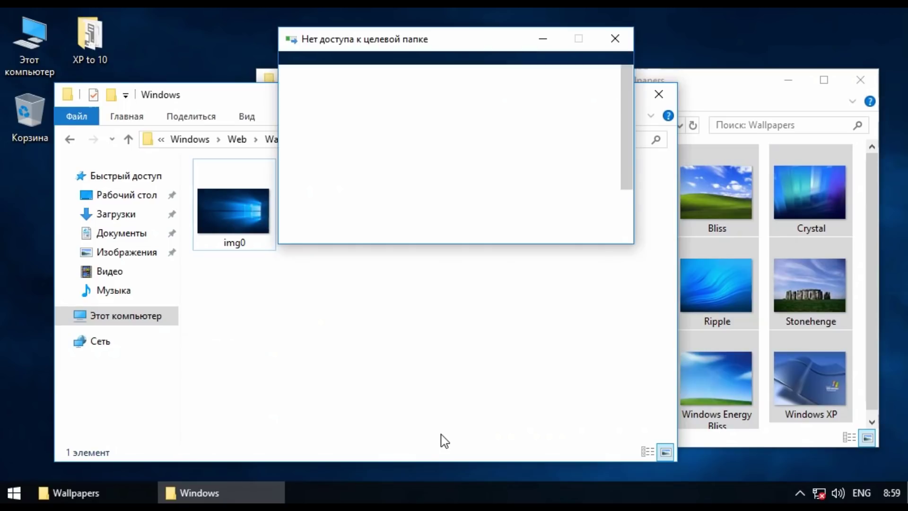
pyautogui.click(420, 185)
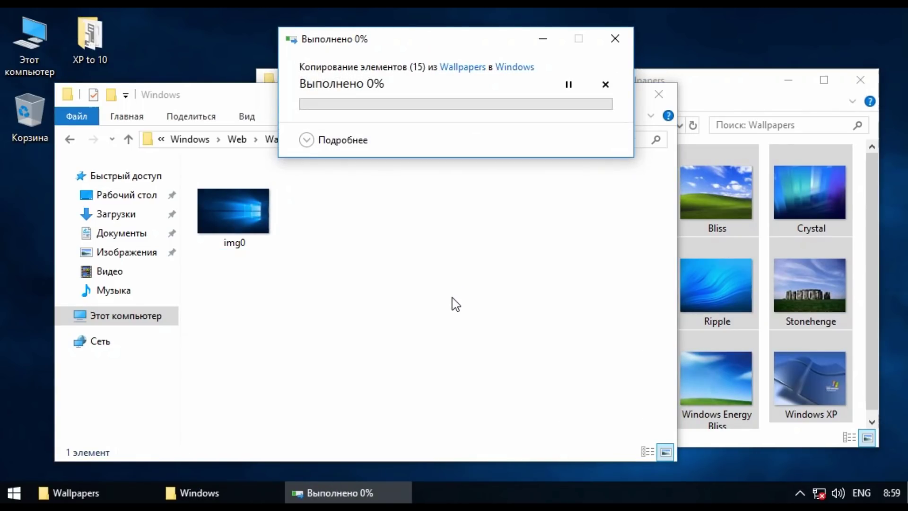
pyautogui.click(559, 284)
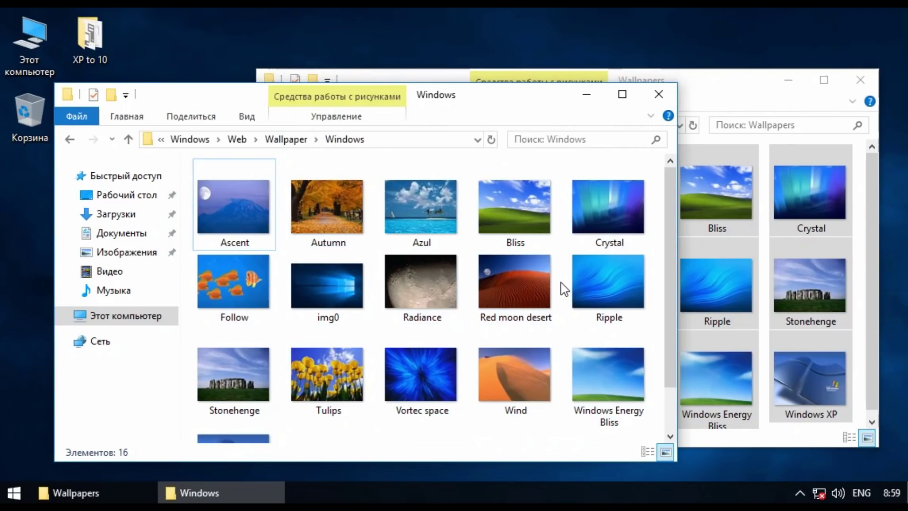
# Step: Set the Bliss image in the Web\Wallpaper\Windows folder as the desktop background
pyautogui.click(541, 210)
pyautogui.rightClick(541, 210)
pyautogui.click(824, 73)
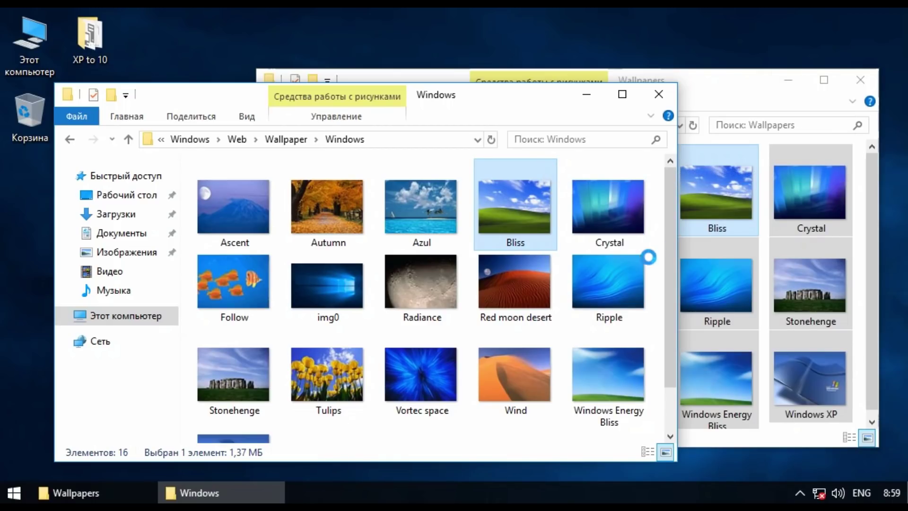
pyautogui.moveTo(214, 104); pyautogui.dragTo(279, 97)
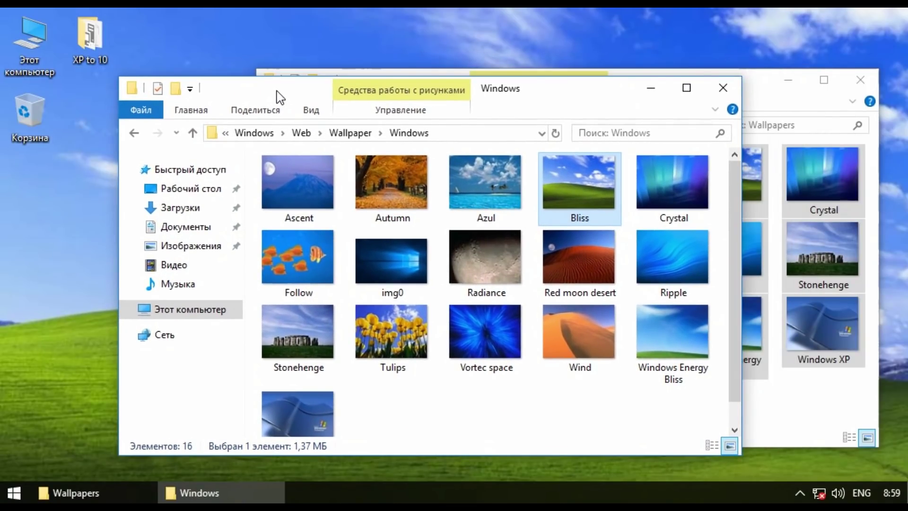
# Step: Go back up to the C:\Windows folder and show the files at the end of its list
pyautogui.click(193, 133)
pyautogui.click(193, 133)
pyautogui.click(192, 133)
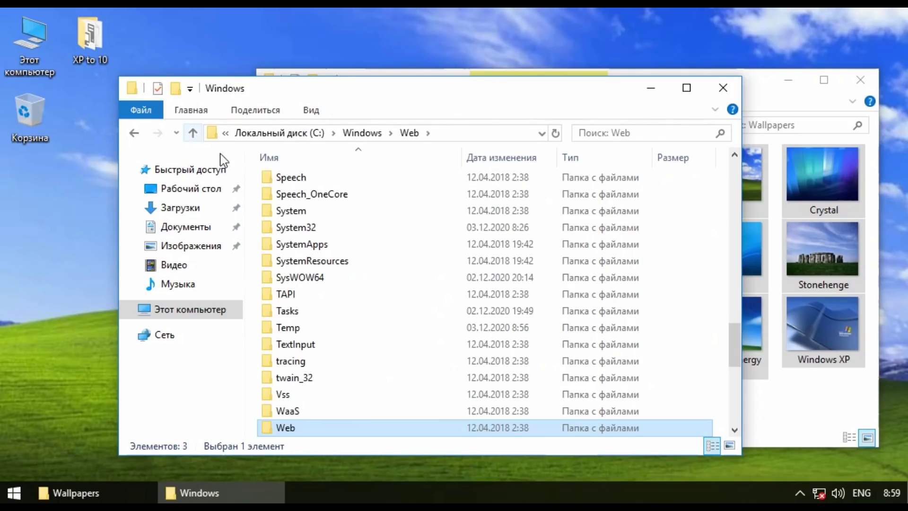
pyautogui.scroll(-1, 356, 271)
pyautogui.scroll(-4, 331, 246)
pyautogui.scroll(1, 304, 223)
pyautogui.scroll(-3, 303, 222)
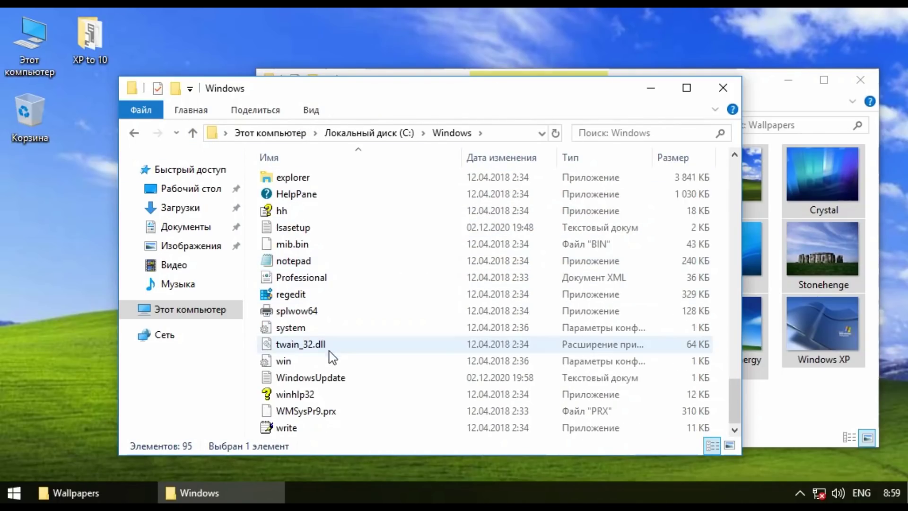
# Step: Copy image 1 from the XP to 10 Lock screen wallpaper folder into C:\Windows, then minimize both folder windows
pyautogui.click(821, 405)
pyautogui.doubleClick(454, 222)
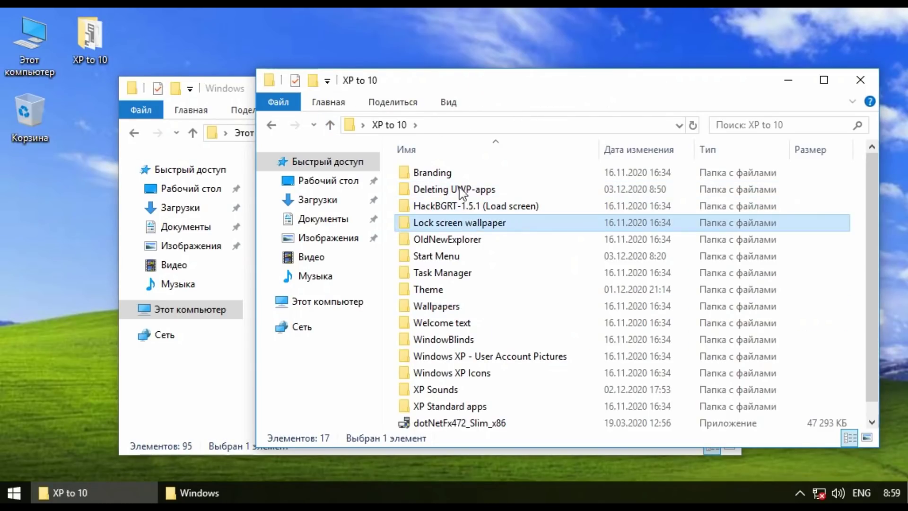
pyautogui.moveTo(461, 72); pyautogui.dragTo(627, 14)
pyautogui.moveTo(600, 141); pyautogui.dragTo(255, 394)
pyautogui.press('Return')
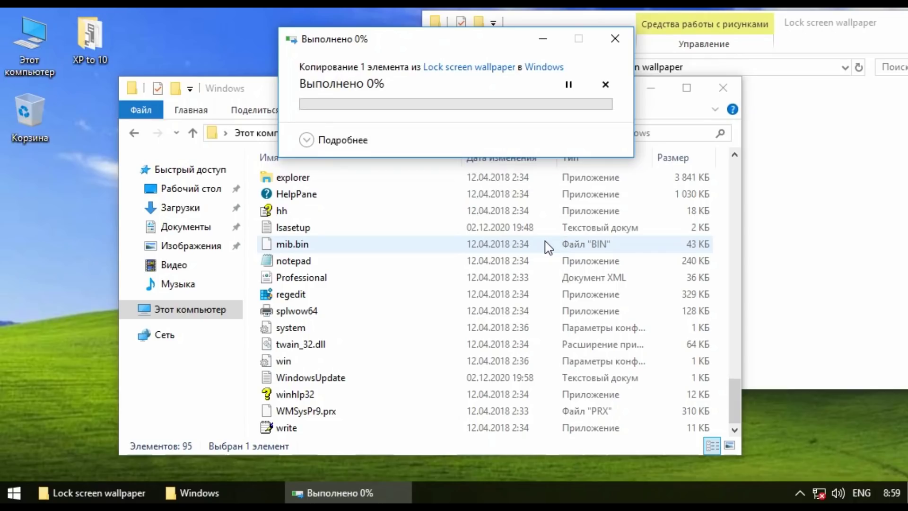
pyautogui.click(651, 88)
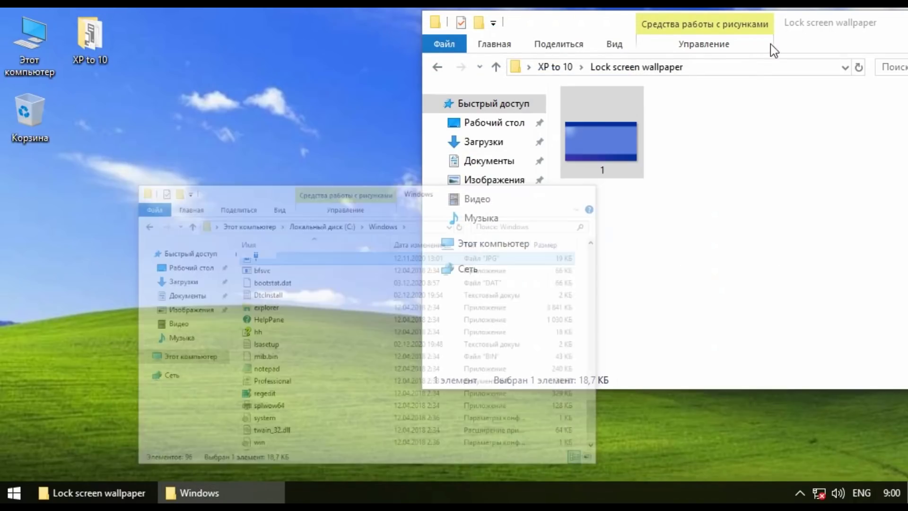
pyautogui.click(742, 65)
# Step: Open the background page of the Windows personalization settings and choose the fit of the desktop picture
pyautogui.press('super')
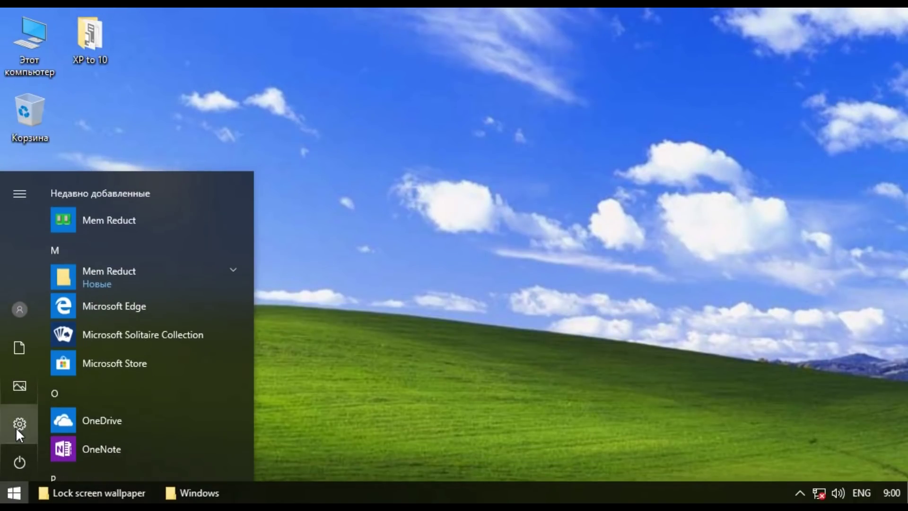
pyautogui.press('super+i')
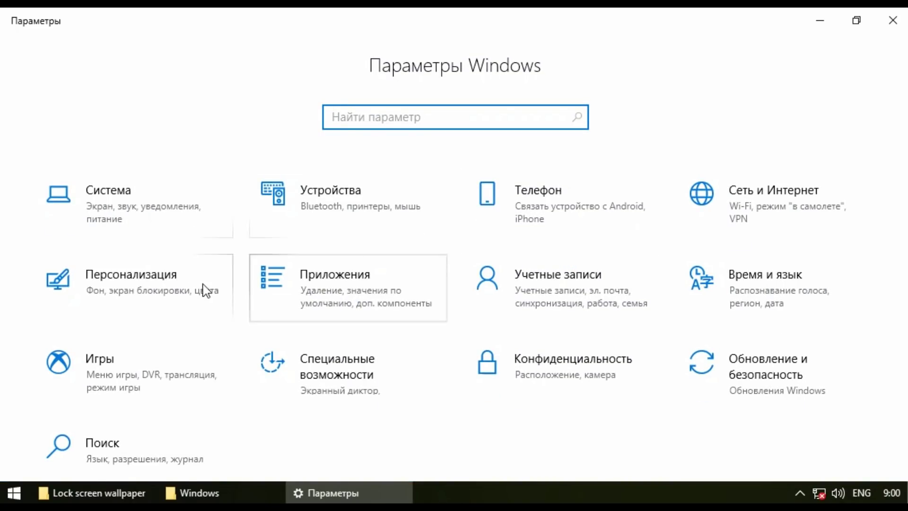
pyautogui.click(884, 375)
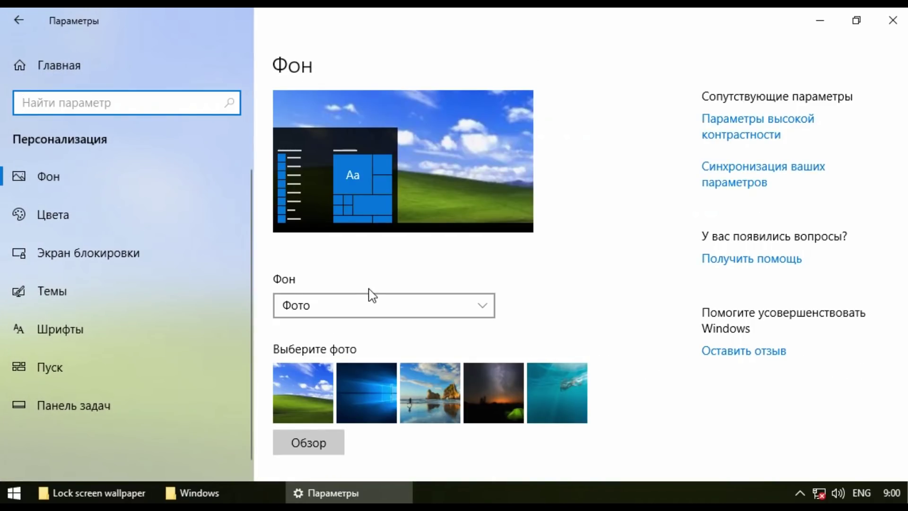
pyautogui.scroll(-2, 367, 296)
pyautogui.click(367, 421)
pyautogui.click(345, 365)
pyautogui.scroll(2, 681, 324)
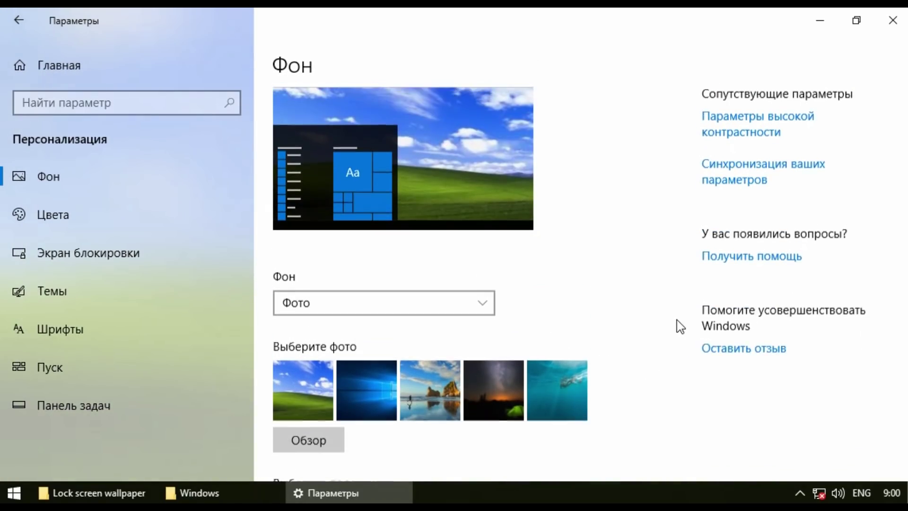
# Step: Open the lock screen settings and set all quick status apps, including Mail and Skype, to none
pyautogui.click(87, 251)
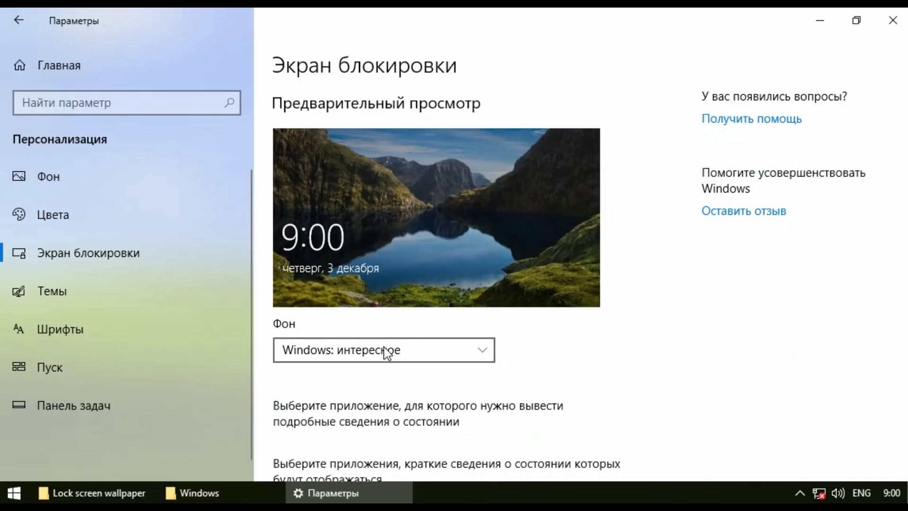
pyautogui.click(385, 351)
pyautogui.click(568, 378)
pyautogui.scroll(-5, 286, 291)
pyautogui.click(286, 291)
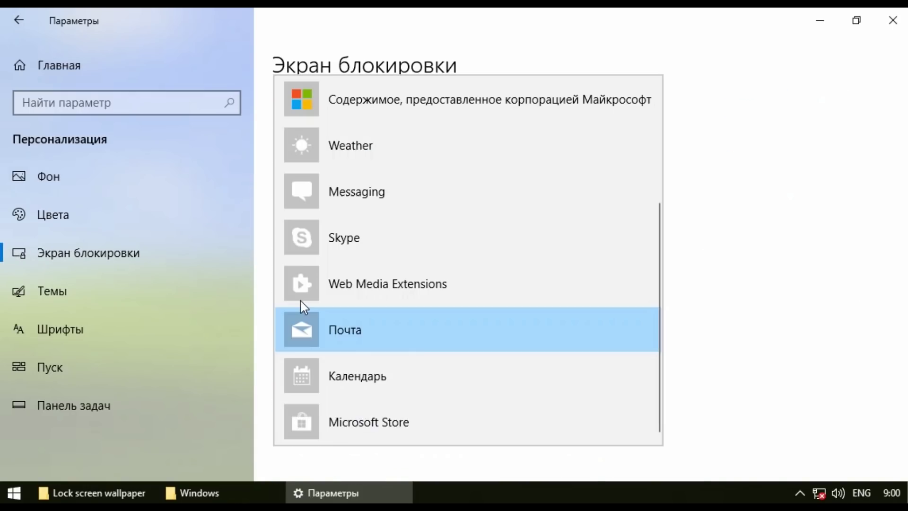
pyautogui.scroll(3, 345, 146)
pyautogui.click(356, 99)
pyautogui.click(328, 281)
pyautogui.click(359, 99)
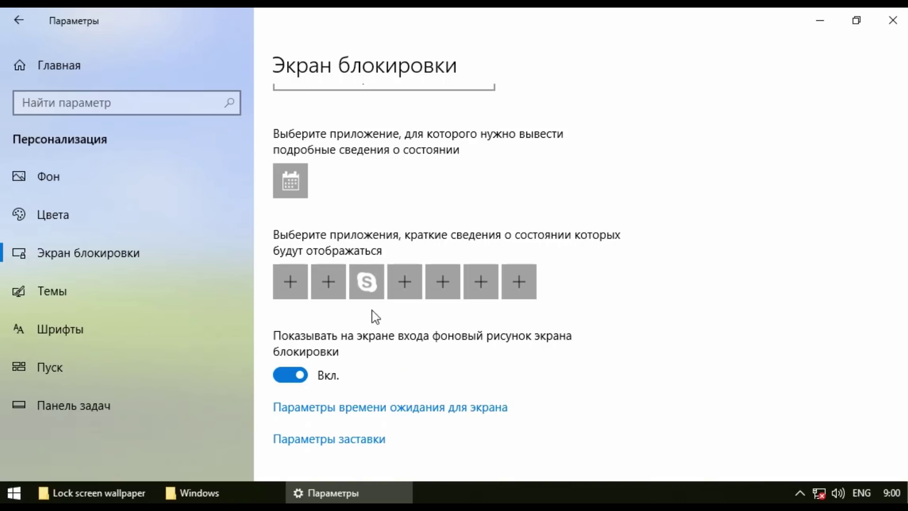
pyautogui.click(366, 282)
pyautogui.click(379, 97)
pyautogui.click(290, 180)
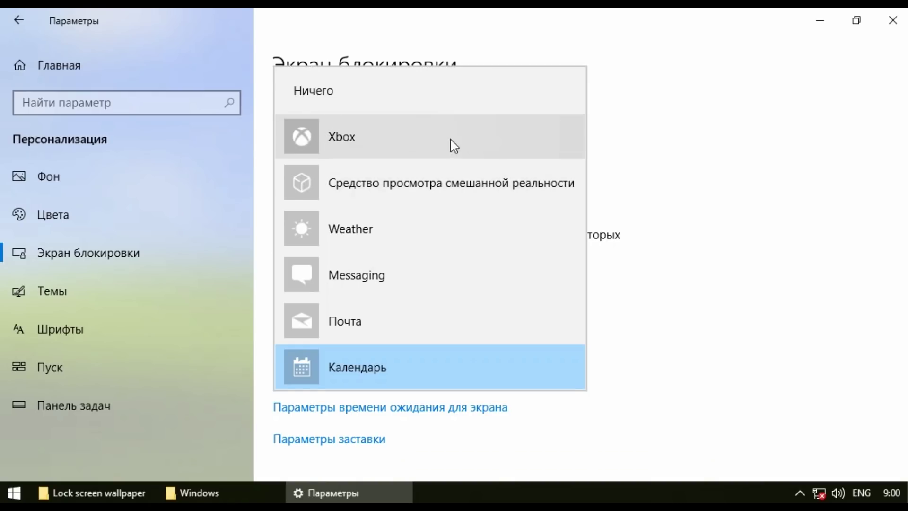
pyautogui.scroll(1, 391, 215)
pyautogui.scroll(-2, 314, 248)
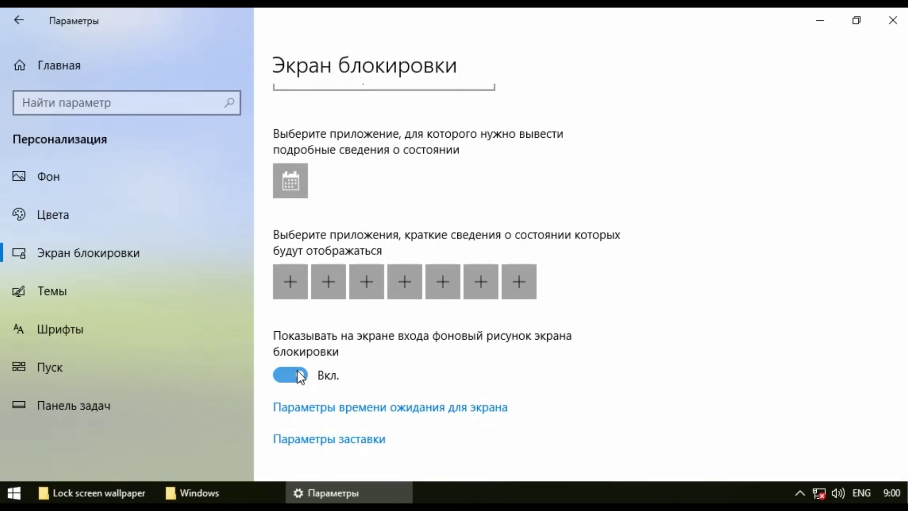
# Step: Change the lock screen background type to Photo (Фото)
pyautogui.scroll(2, 300, 376)
pyautogui.scroll(4, 300, 377)
pyautogui.click(348, 352)
pyautogui.click(324, 376)
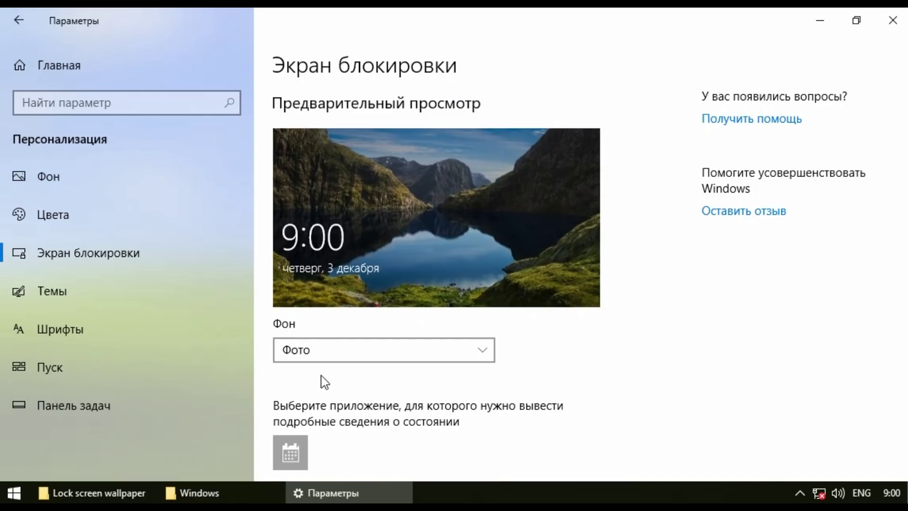
# Step: Browse to C:\Windows and choose the copied XP image 1 as the lock screen picture
pyautogui.scroll(-3, 331, 385)
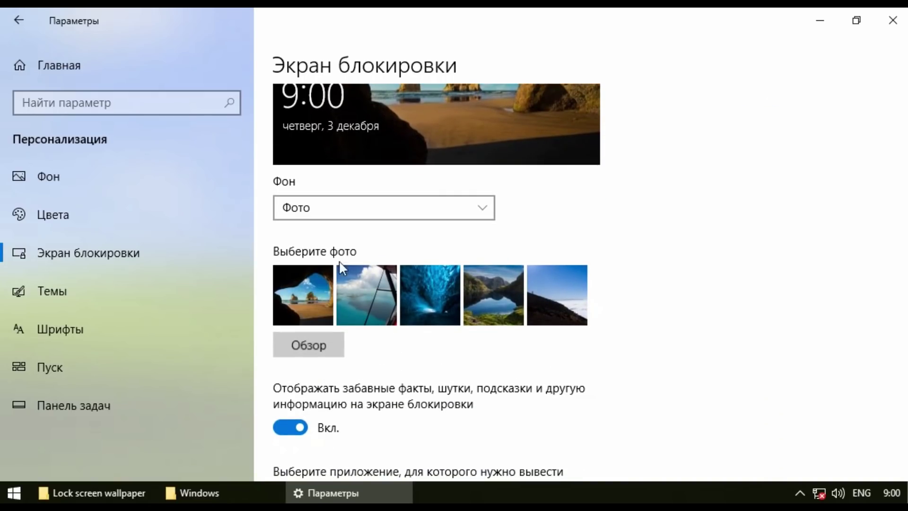
pyautogui.click(308, 344)
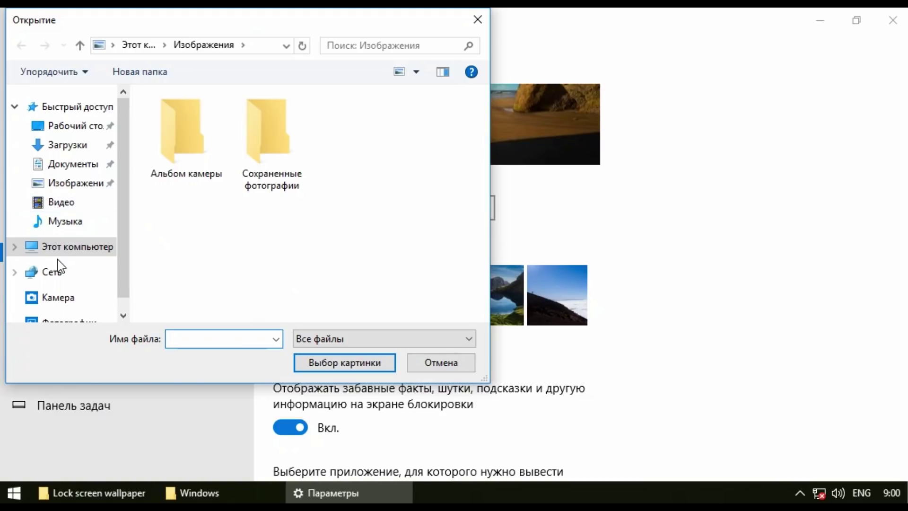
pyautogui.click(43, 255)
pyautogui.click(75, 290)
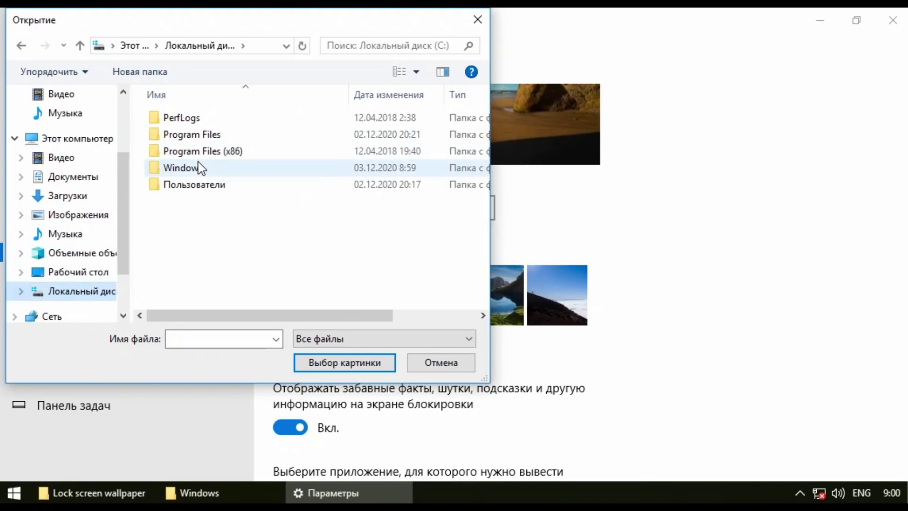
pyautogui.doubleClick(200, 170)
pyautogui.click(213, 314)
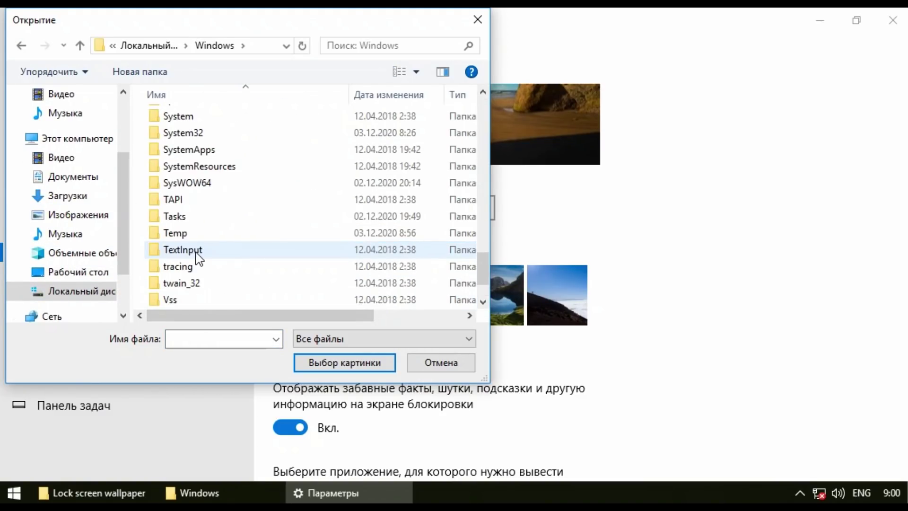
pyautogui.doubleClick(167, 299)
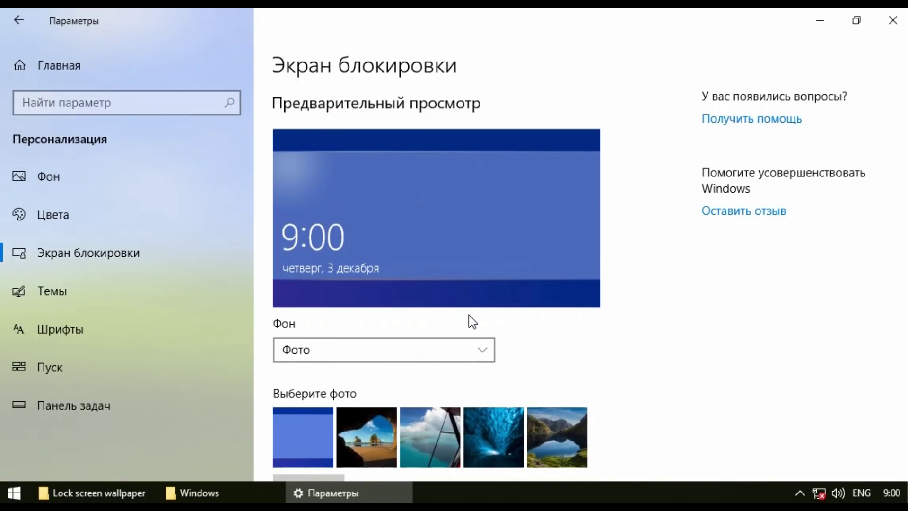
# Step: Turn off fun facts, jokes, tips and other information on the lock screen
pyautogui.scroll(-5, 648, 340)
pyautogui.scroll(2, 632, 339)
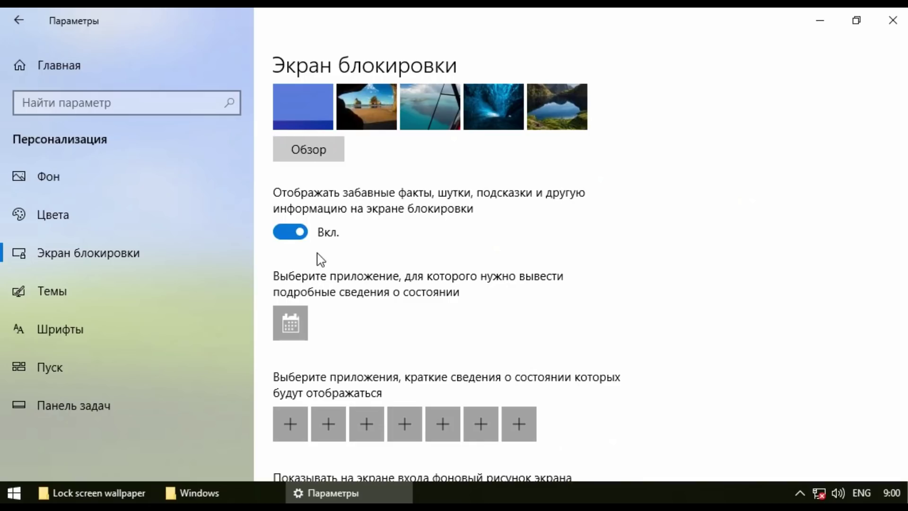
pyautogui.click(290, 232)
# Step: Set the screen saver to 3D text (Объемный текст) with the custom text "Windows XP" and confirm the settings
pyautogui.scroll(-3, 671, 294)
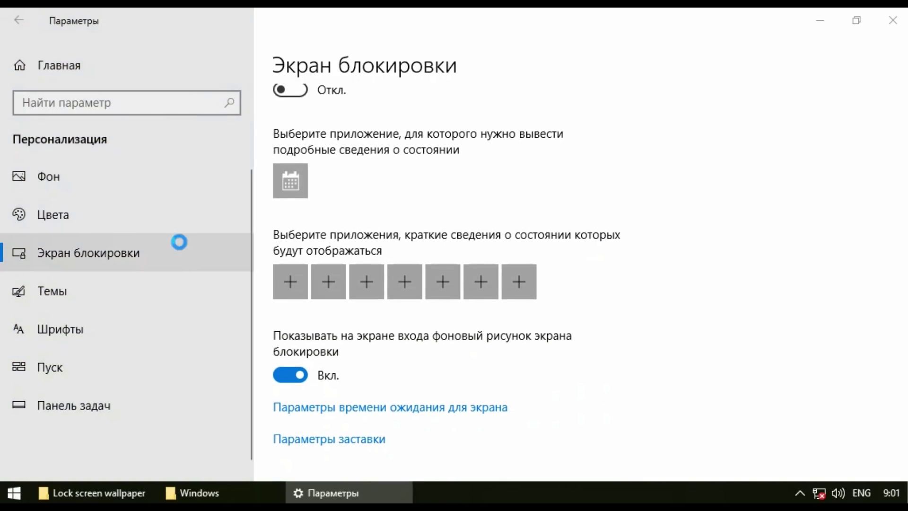
pyautogui.click(214, 309)
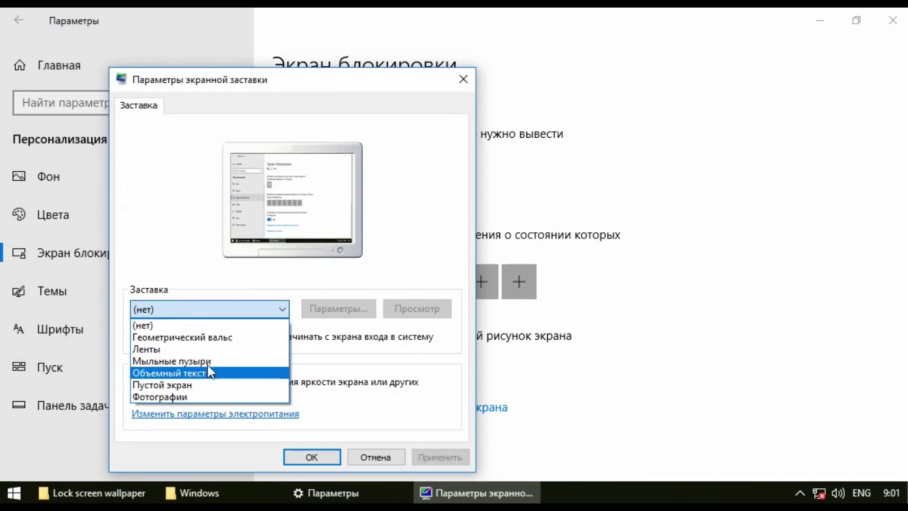
pyautogui.click(211, 372)
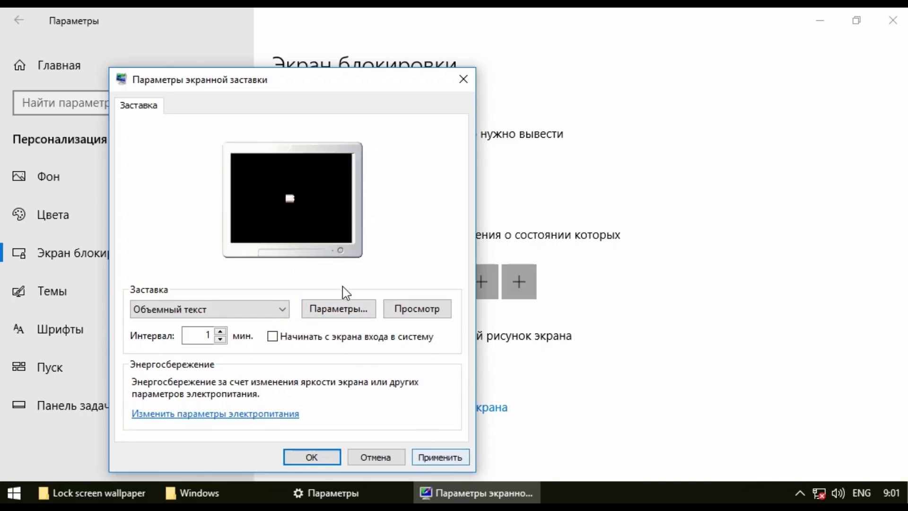
pyautogui.click(338, 309)
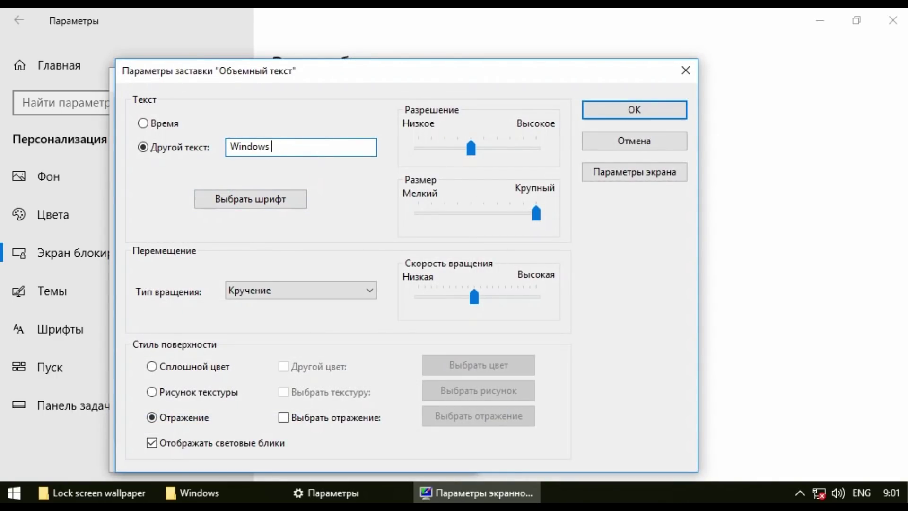
pyautogui.press('Return')
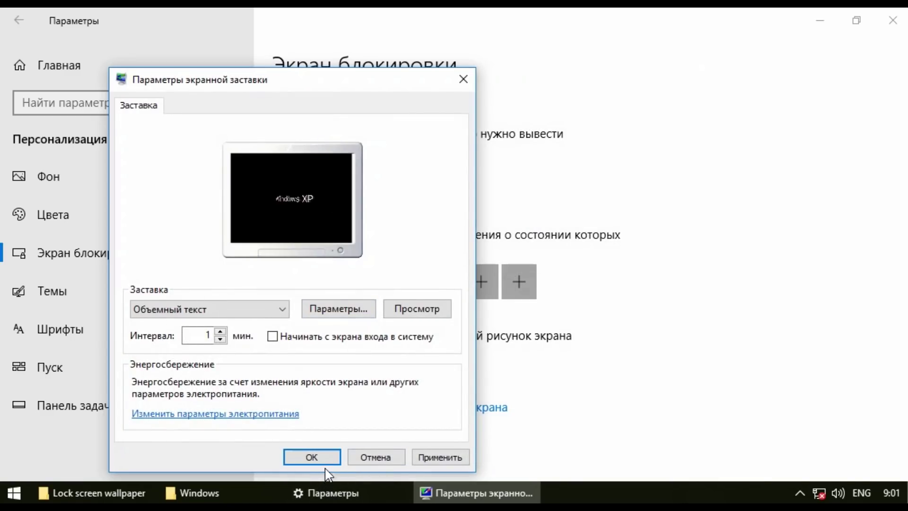
pyautogui.click(319, 456)
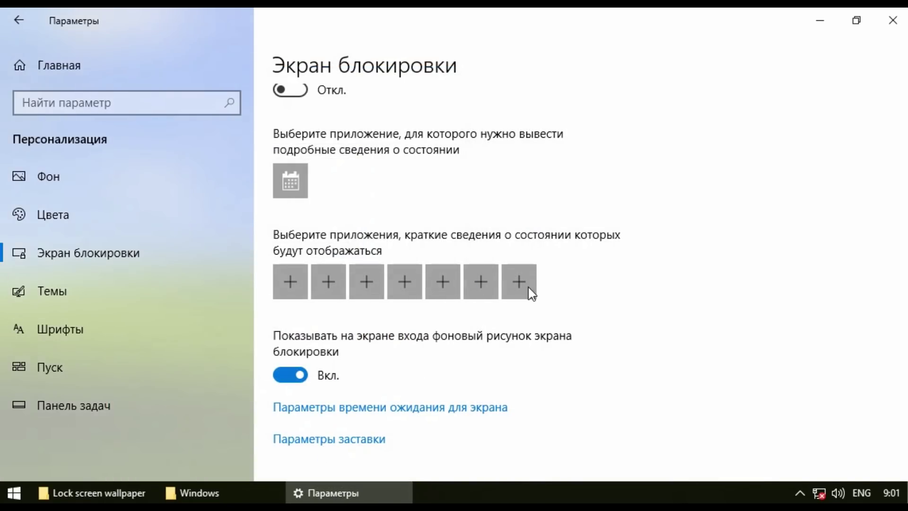
# Step: Close the settings window and lock the computer twice to view the new lock and sign-in screens
pyautogui.click(893, 22)
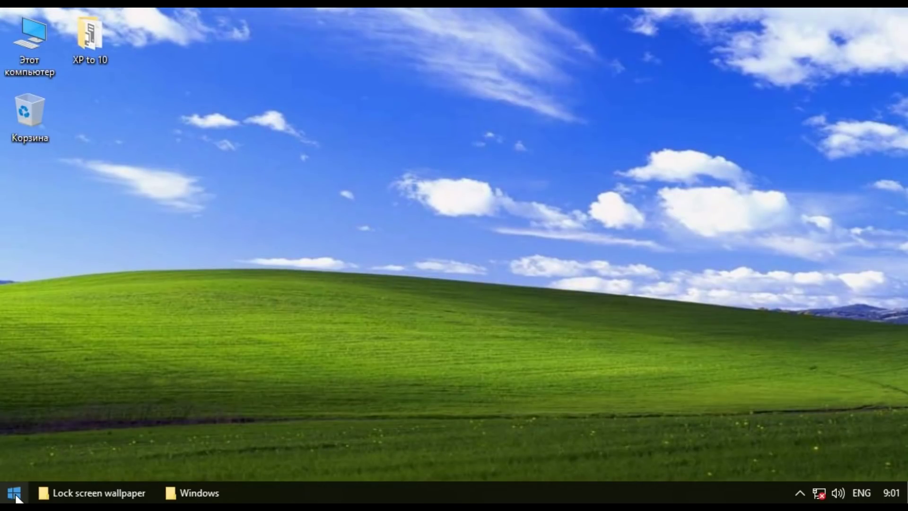
pyautogui.click(16, 497)
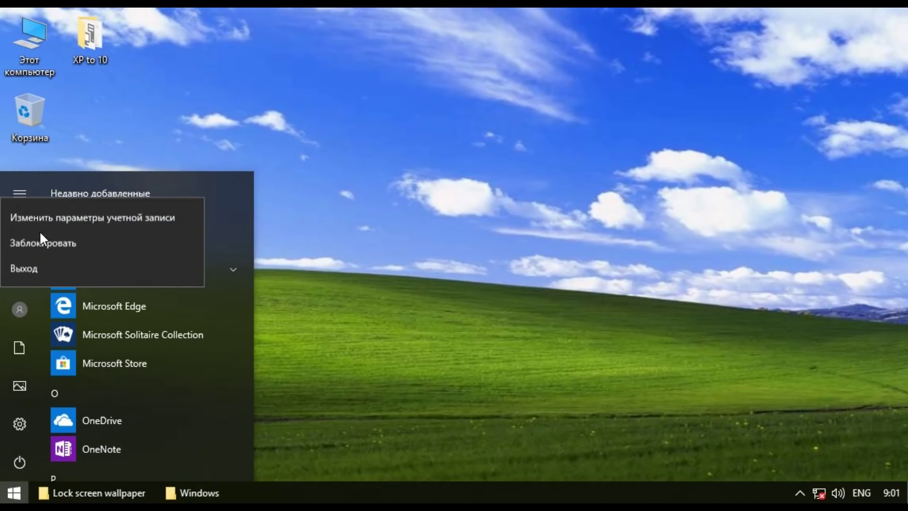
pyautogui.click(39, 237)
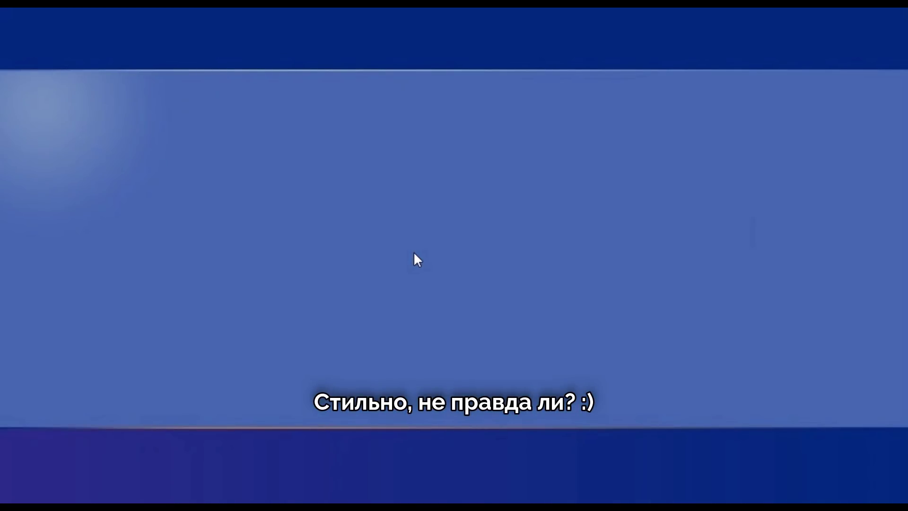
pyautogui.click(627, 313)
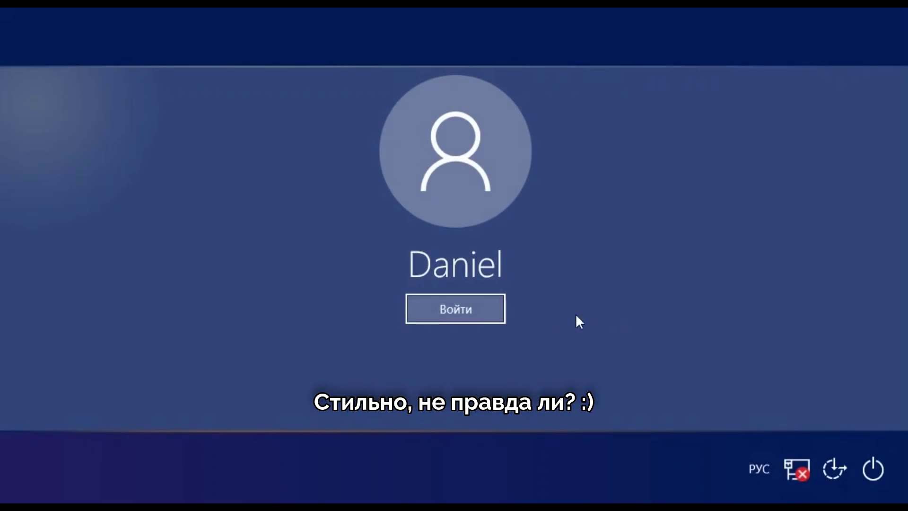
pyautogui.click(487, 313)
pyautogui.click(19, 310)
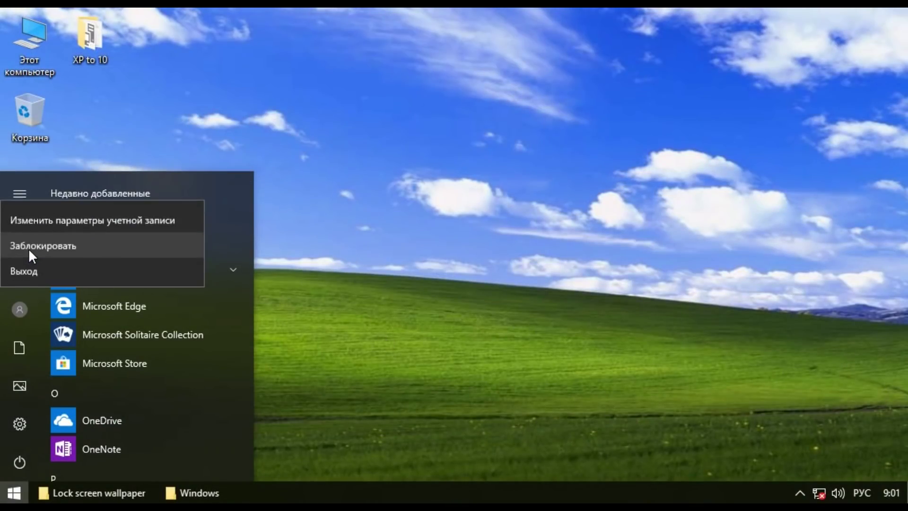
pyautogui.click(28, 248)
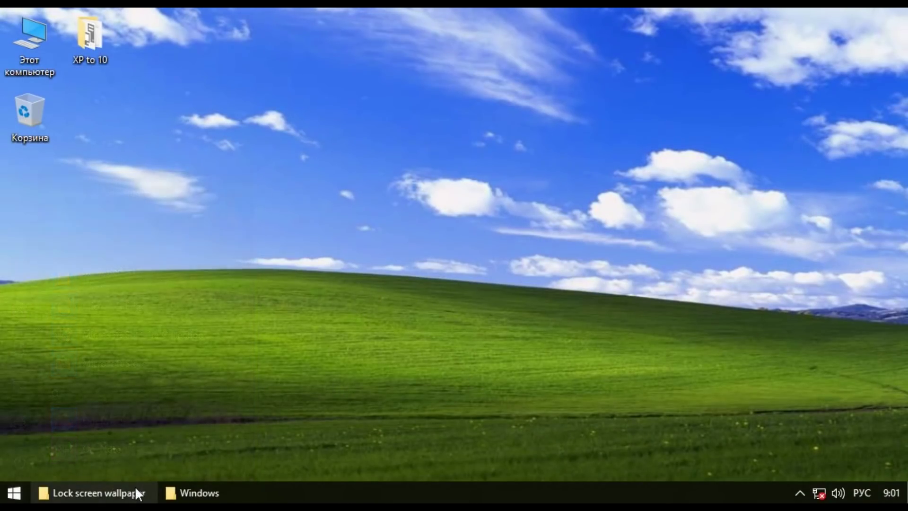
# Step: Restore the Lock screen wallpaper window, go up to XP to 10 and select the Windows XP - User Account Pictures folder
pyautogui.click(137, 493)
pyautogui.click(288, 111)
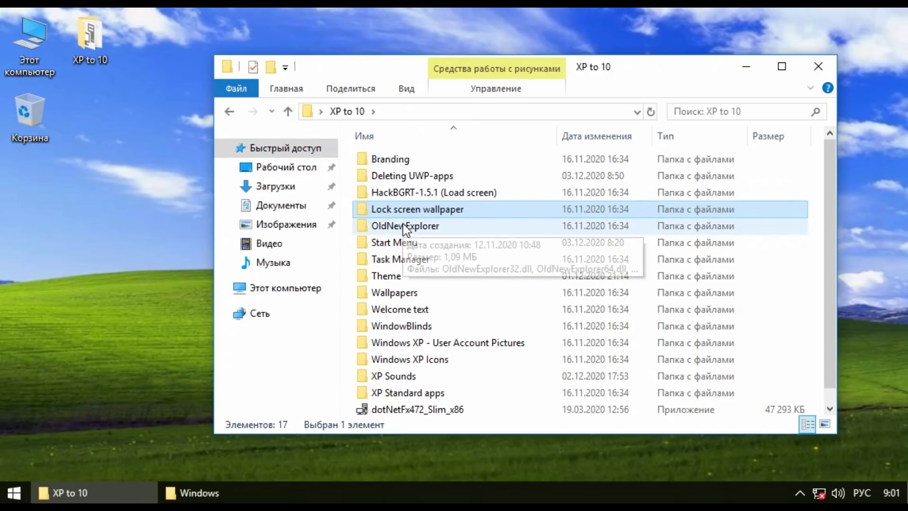
pyautogui.click(447, 343)
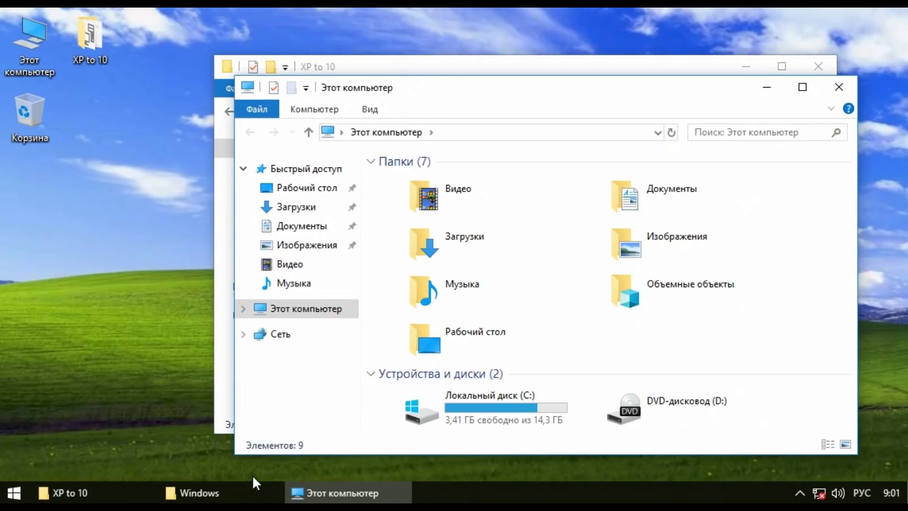
# Step: Close the old Windows folder window and open C:\Windows\System32 in another window beside the XP to 10 folder
pyautogui.click(250, 492)
pyautogui.hotkey('alt', 'F4')
pyautogui.doubleClick(466, 405)
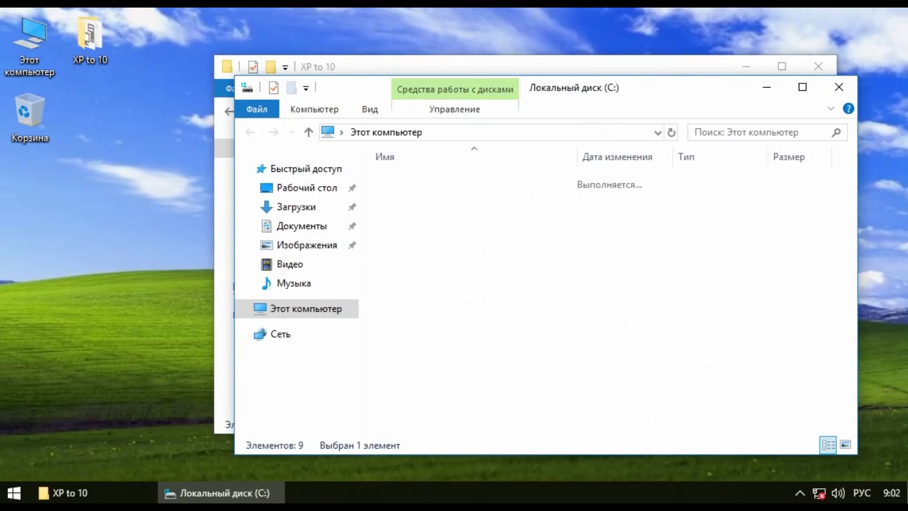
pyautogui.moveTo(669, 87); pyautogui.dragTo(429, 71)
pyautogui.doubleClick(187, 211)
pyautogui.scroll(-18, 189, 312)
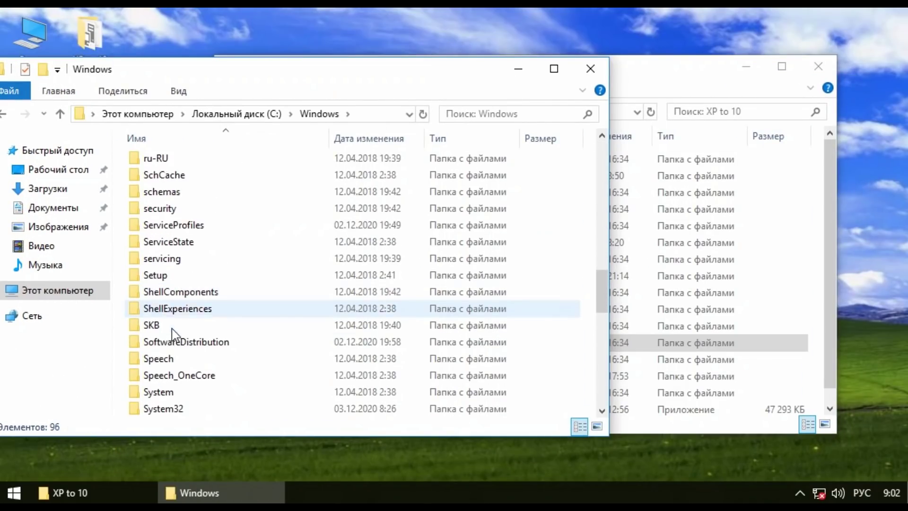
pyautogui.doubleClick(172, 308)
# Step: Create a folder named User Account Pictures in C:\Windows\System32, allowing the file operation when permission is requested
pyautogui.click(510, 350)
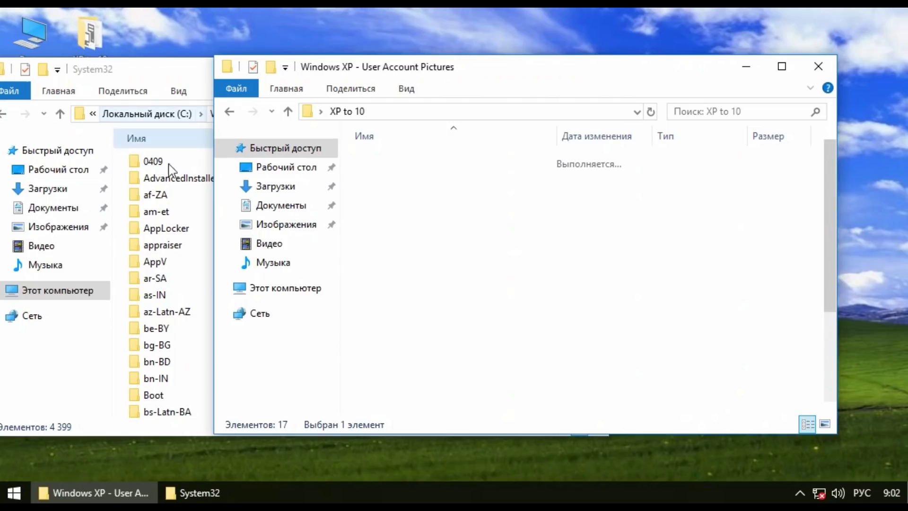
pyautogui.click(288, 111)
pyautogui.rightClick(119, 167)
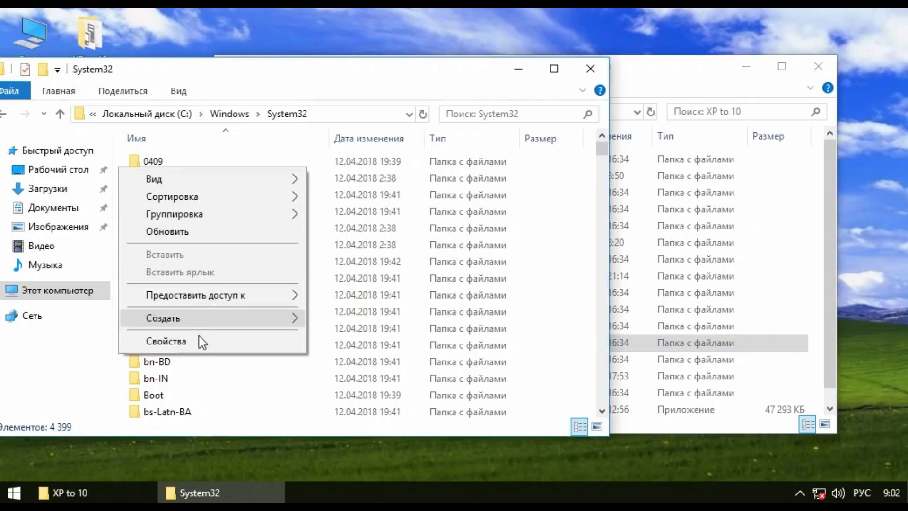
pyautogui.click(388, 316)
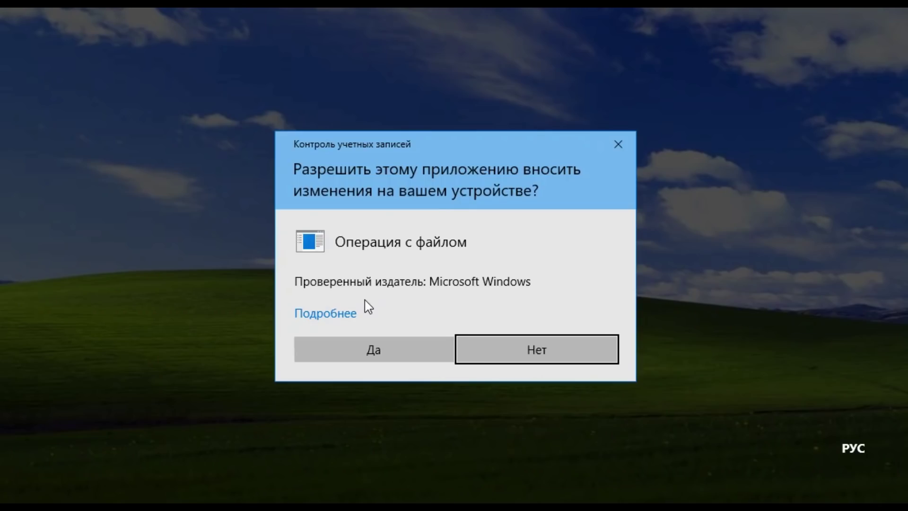
pyautogui.click(361, 357)
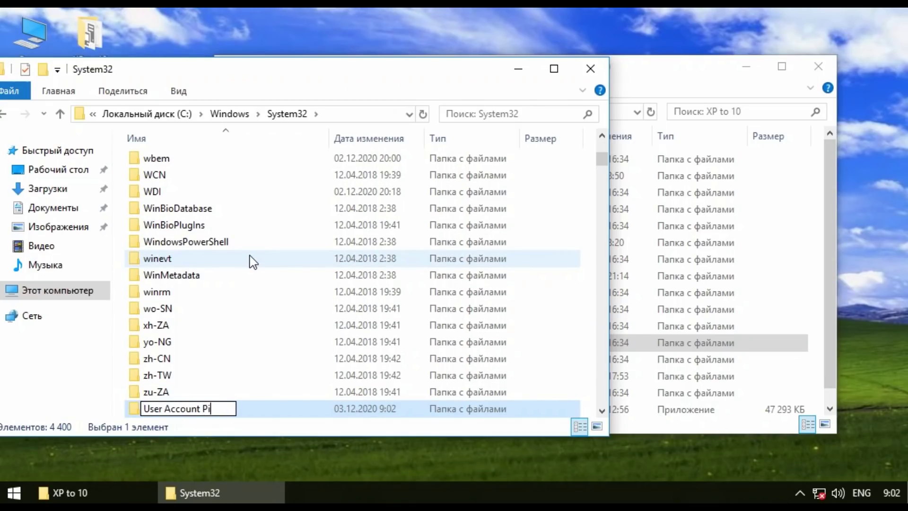
pyautogui.press('Return')
pyautogui.click(362, 357)
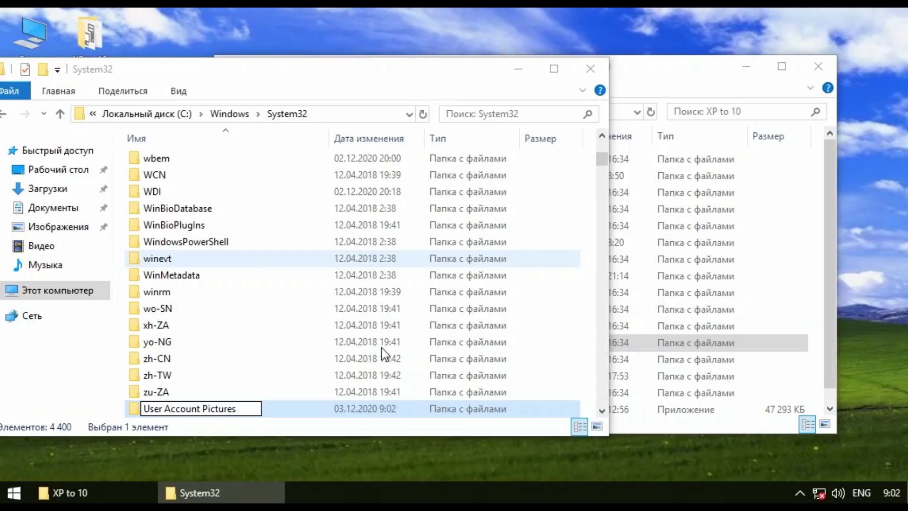
pyautogui.click(272, 405)
# Step: Copy all pictures from Windows XP - User Account Pictures into C:\Windows\System32\User Account Pictures, granting administrator permission for all items
pyautogui.doubleClick(662, 337)
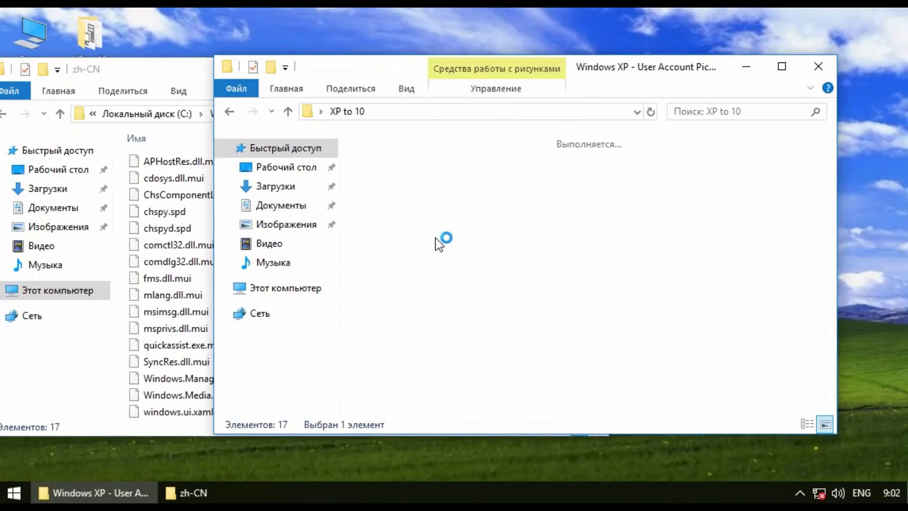
pyautogui.click(61, 118)
pyautogui.click(61, 113)
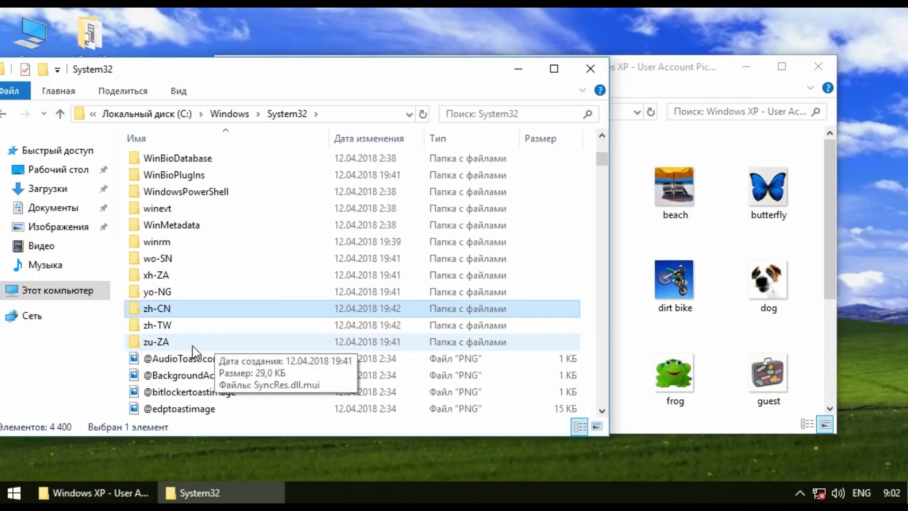
pyautogui.click(396, 247)
pyautogui.hotkey('ctrl', 'a')
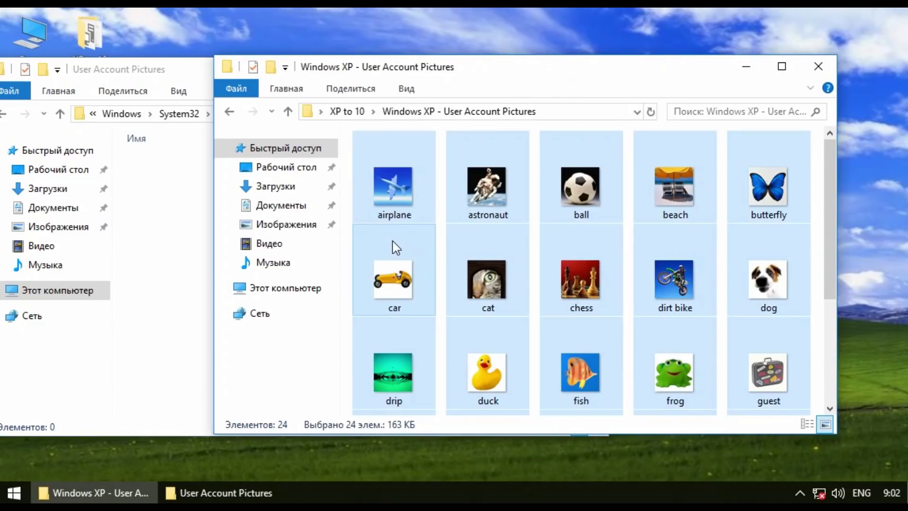
pyautogui.moveTo(269, 279); pyautogui.dragTo(166, 300)
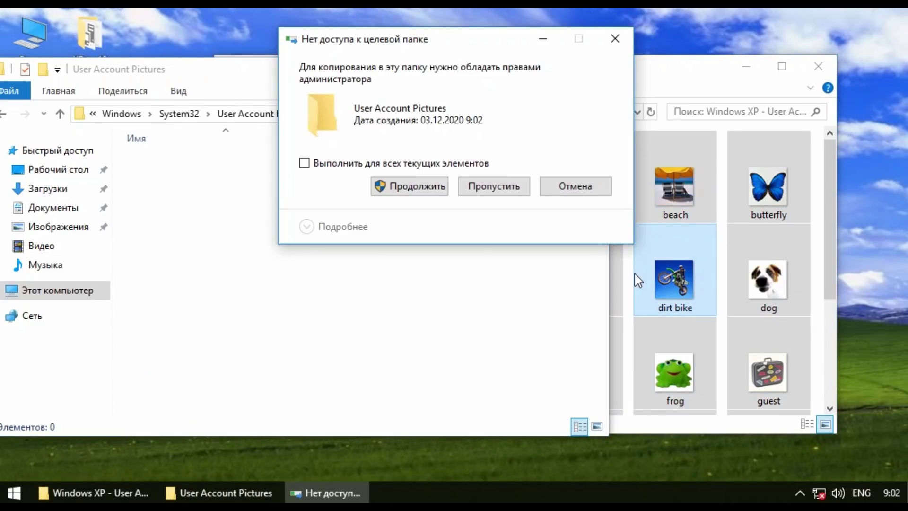
pyautogui.click(410, 186)
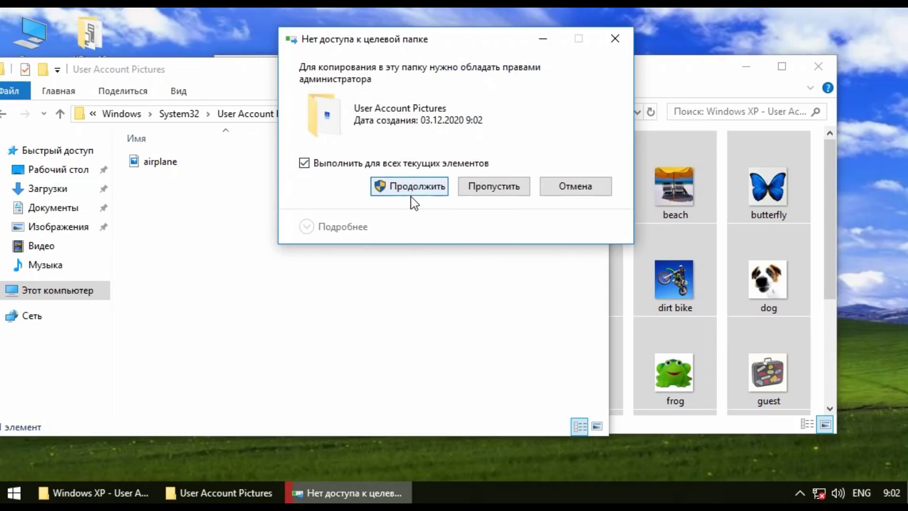
pyautogui.click(408, 185)
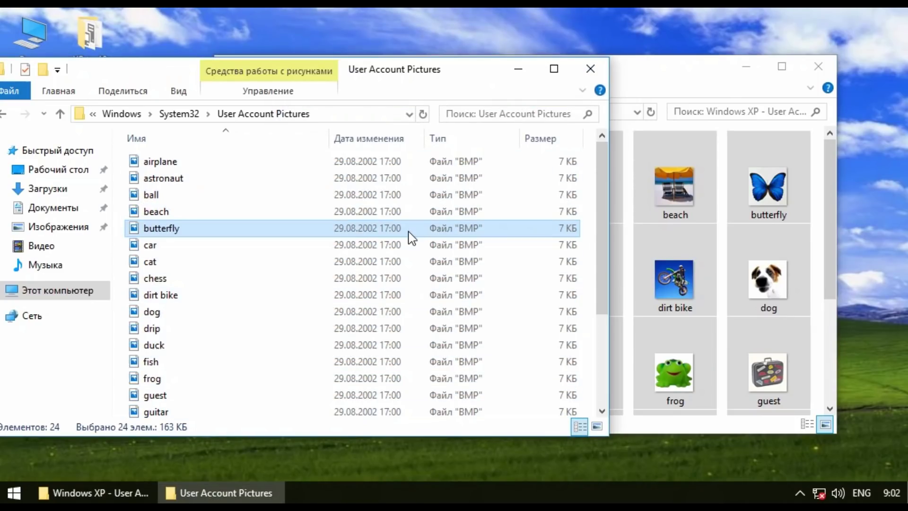
# Step: Return the source folder window to XP to 10 and move the User Account Pictures window fully into view over it
pyautogui.click(823, 101)
pyautogui.click(331, 114)
pyautogui.moveTo(156, 67); pyautogui.dragTo(393, 78)
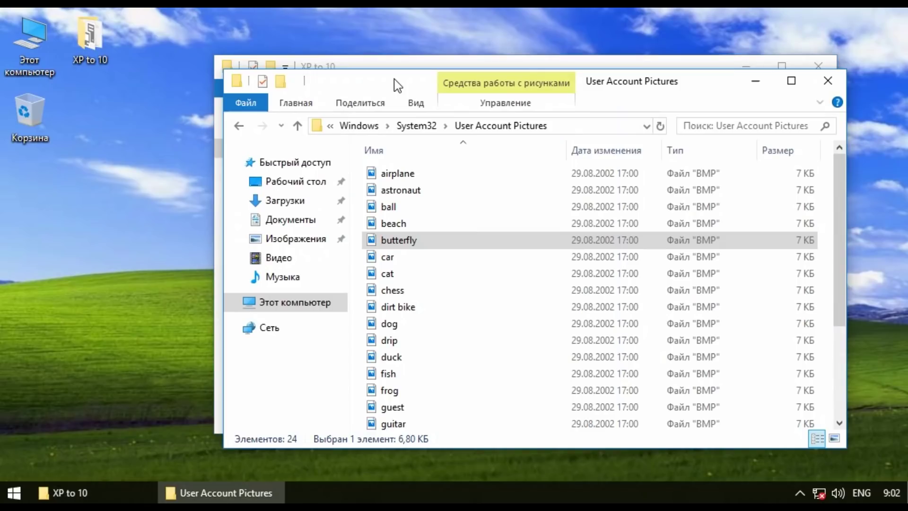
# Step: Open the account information settings and start choosing an existing image file as the avatar
pyautogui.click(18, 489)
pyautogui.click(17, 415)
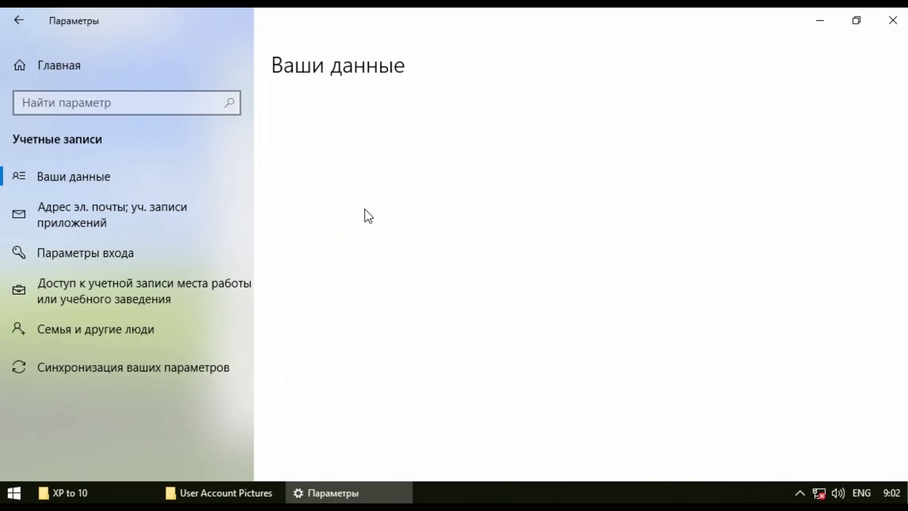
pyautogui.scroll(-3, 364, 209)
pyautogui.click(360, 426)
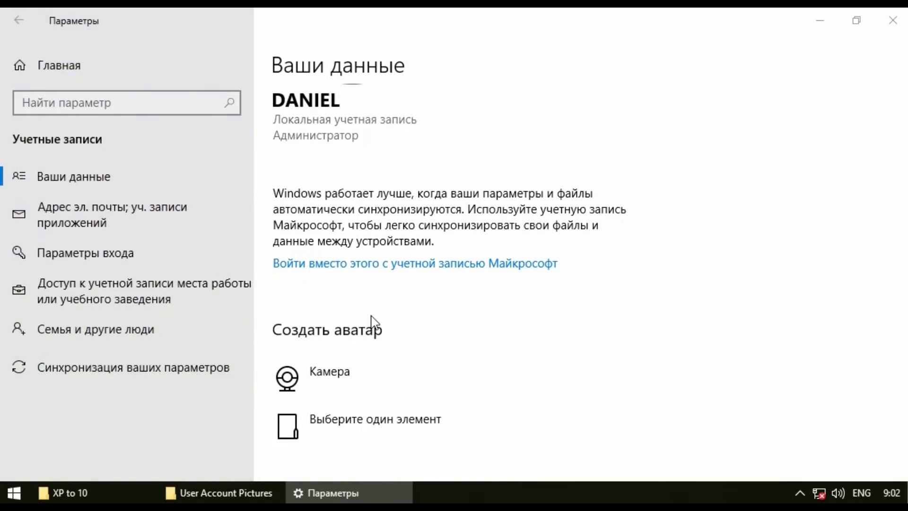
# Step: Browse the file selection dialog to C:\Windows\System32\User Account Pictures
pyautogui.click(113, 247)
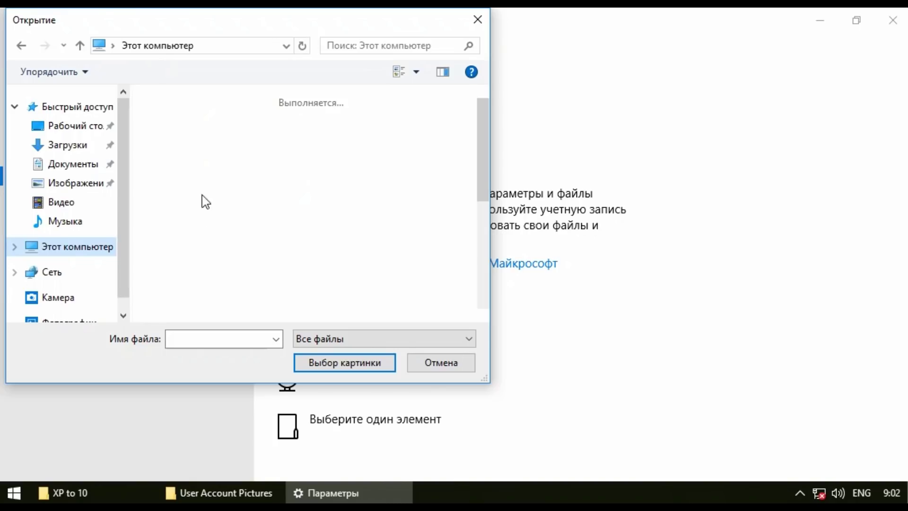
pyautogui.scroll(-5, 213, 236)
pyautogui.doubleClick(225, 272)
pyautogui.doubleClick(199, 167)
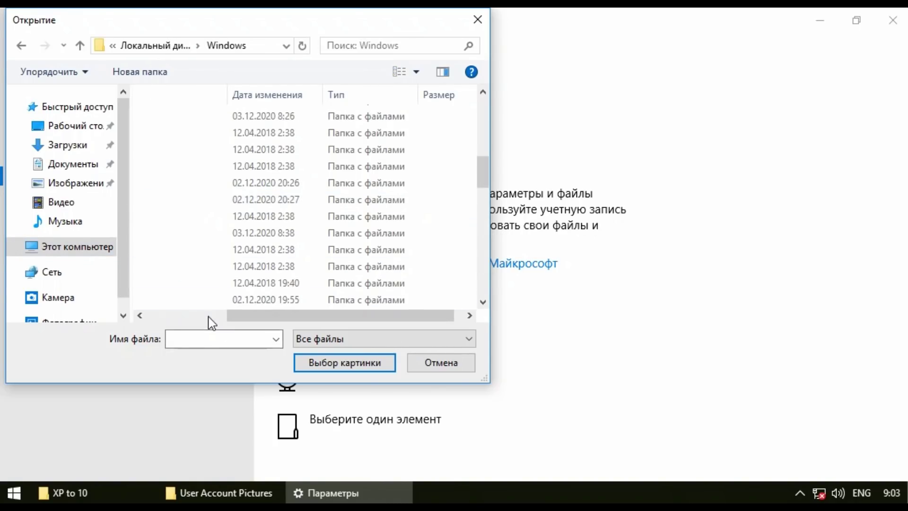
pyautogui.scroll(-15, 208, 246)
pyautogui.scroll(-5, 200, 243)
pyautogui.scroll(2, 203, 189)
pyautogui.doubleClick(202, 166)
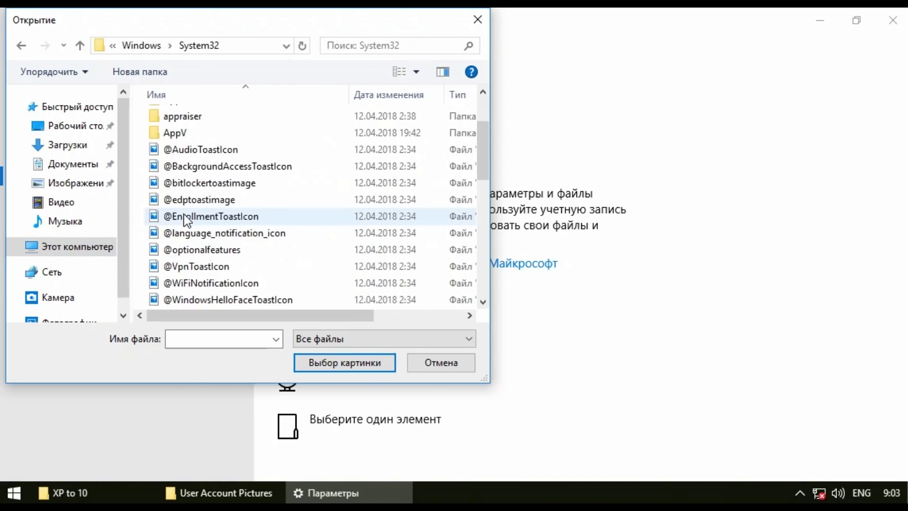
pyautogui.scroll(-20, 203, 189)
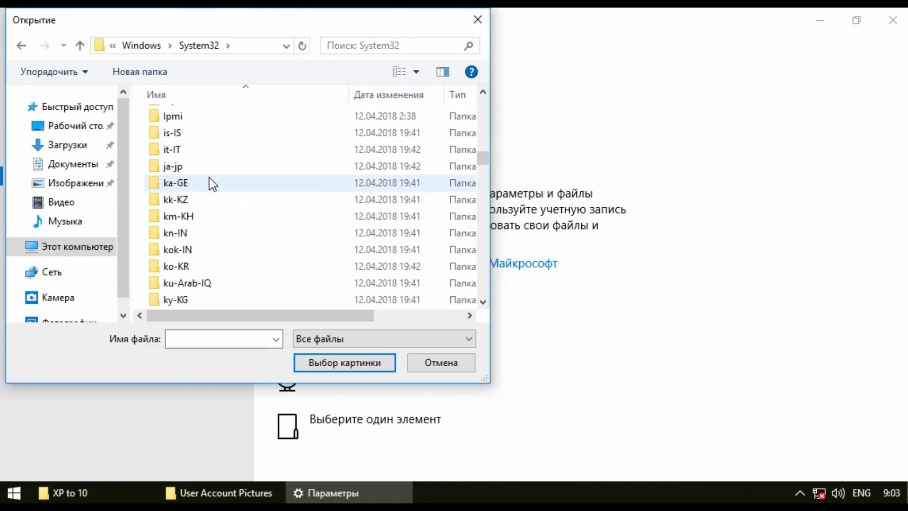
pyautogui.scroll(-10, 211, 186)
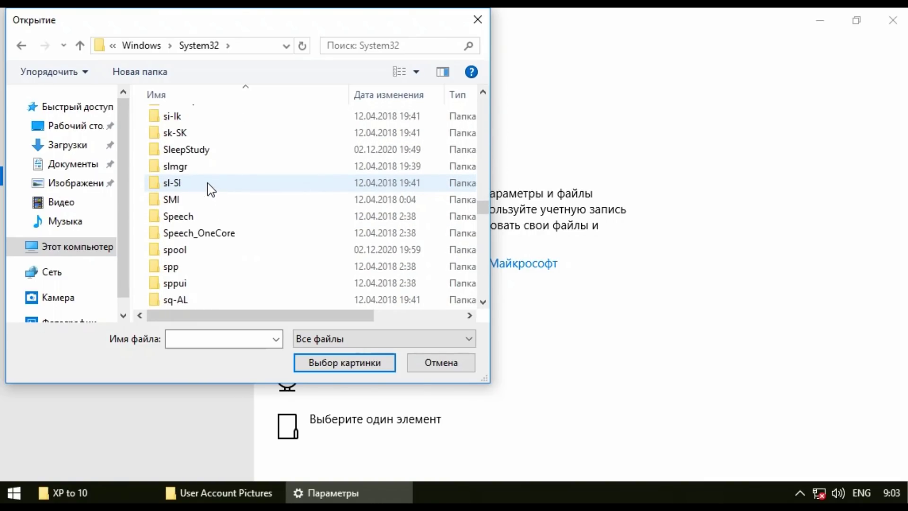
pyautogui.scroll(-6, 209, 188)
pyautogui.doubleClick(216, 152)
# Step: Set the cat picture as the account avatar and close the settings window
pyautogui.scroll(-5, 290, 166)
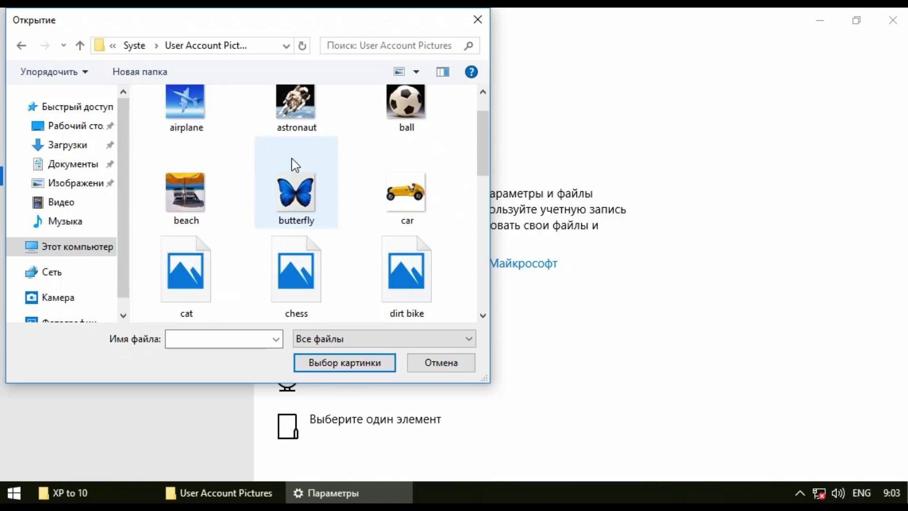
pyautogui.scroll(5, 301, 168)
pyautogui.doubleClick(261, 275)
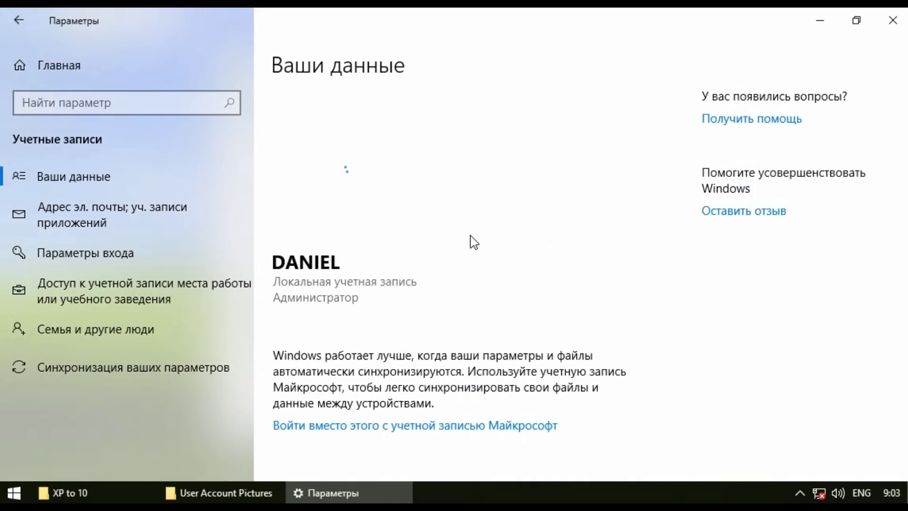
pyautogui.click(893, 21)
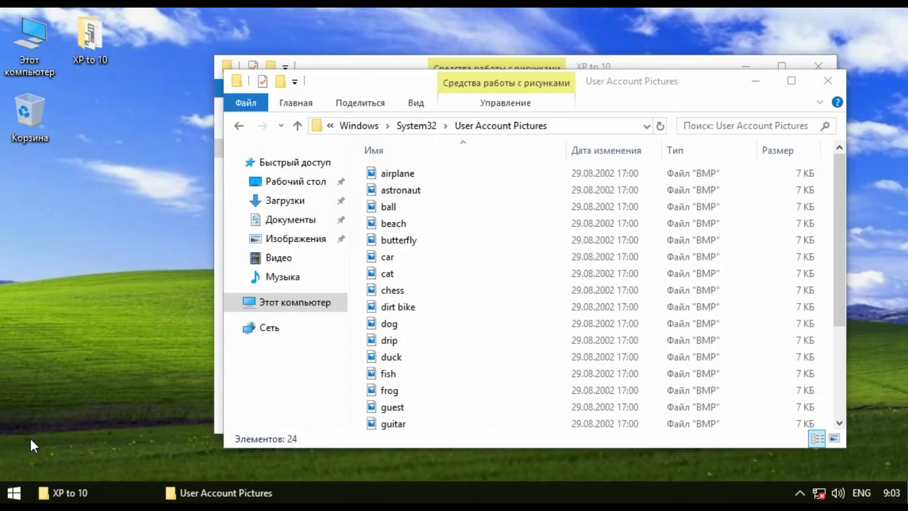
# Step: Go to the sign-in screen from the account options to view the avatar there, and sign back in
pyautogui.click(15, 491)
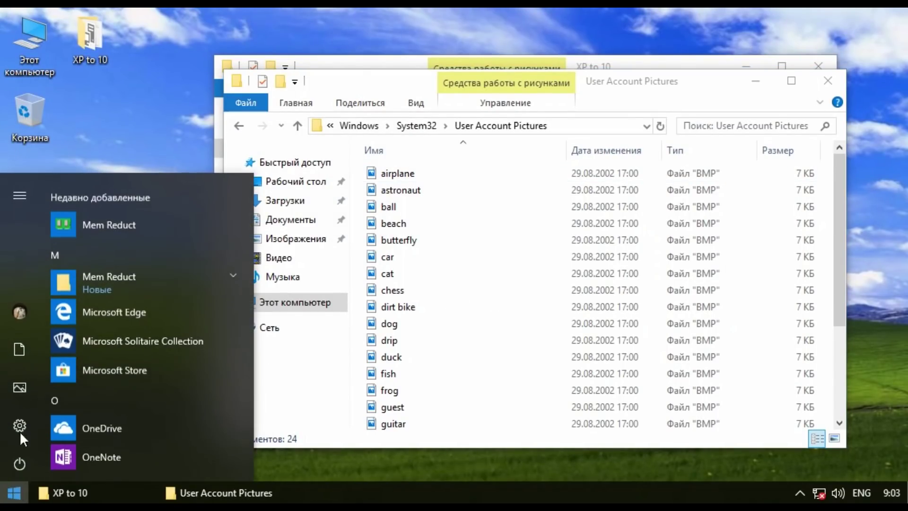
pyautogui.click(16, 317)
pyautogui.click(30, 244)
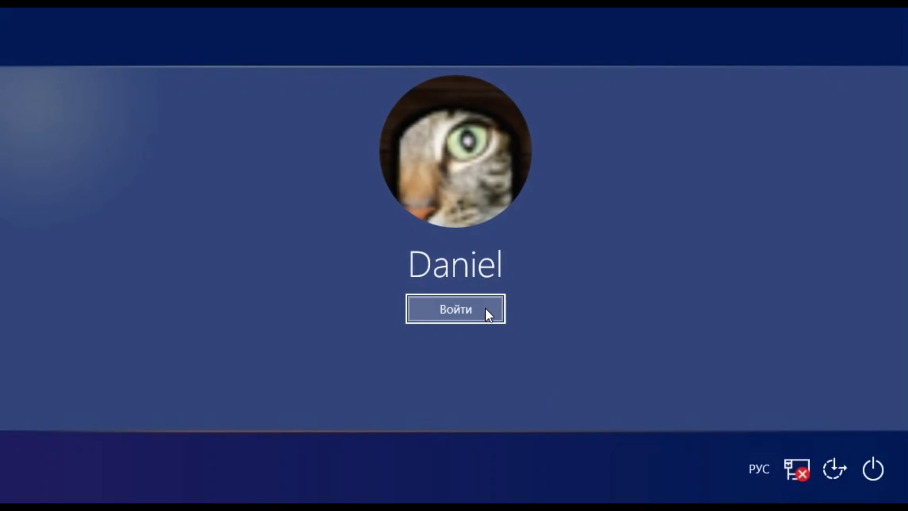
pyautogui.click(487, 314)
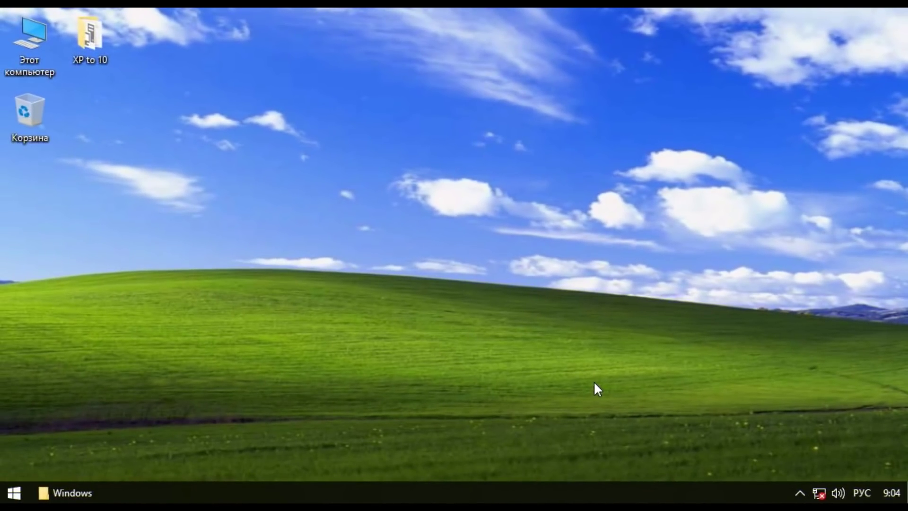
# Step: View the Windows branding in the system properties of This PC and close the window
pyautogui.rightClick(20, 52)
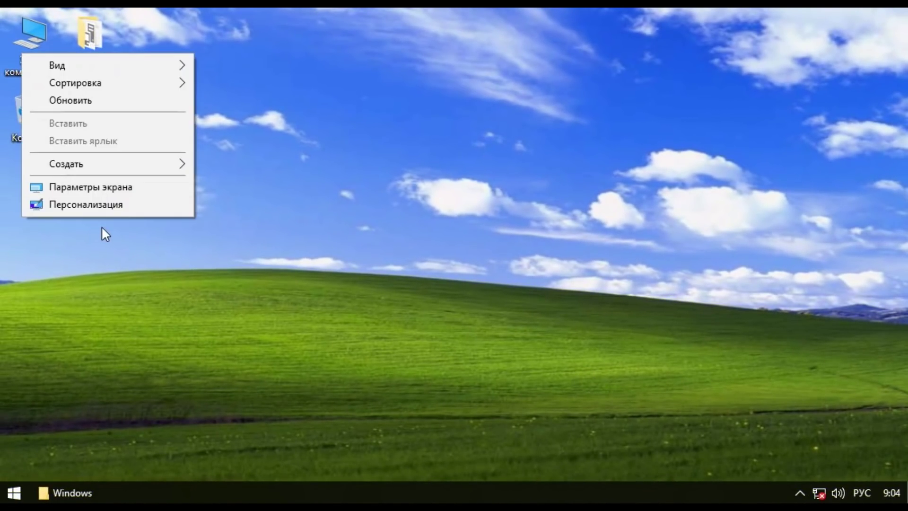
pyautogui.rightClick(29, 40)
pyautogui.click(101, 226)
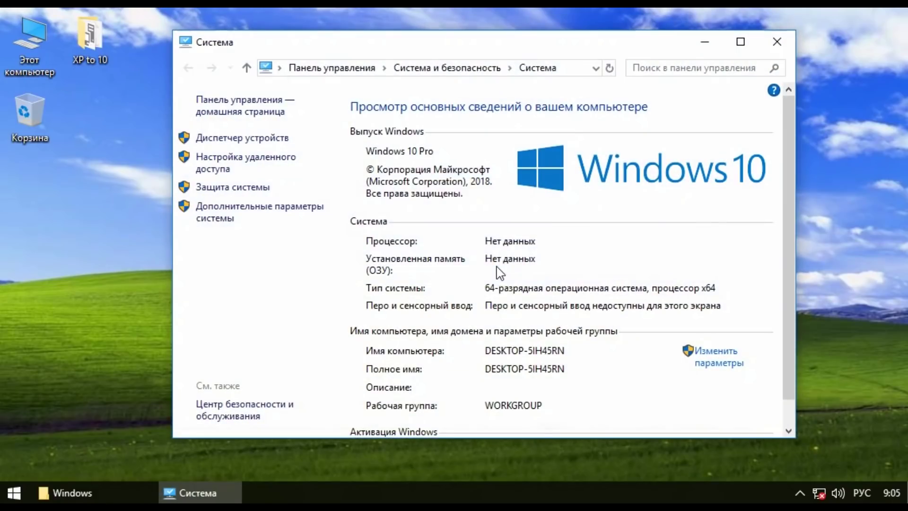
pyautogui.click(772, 45)
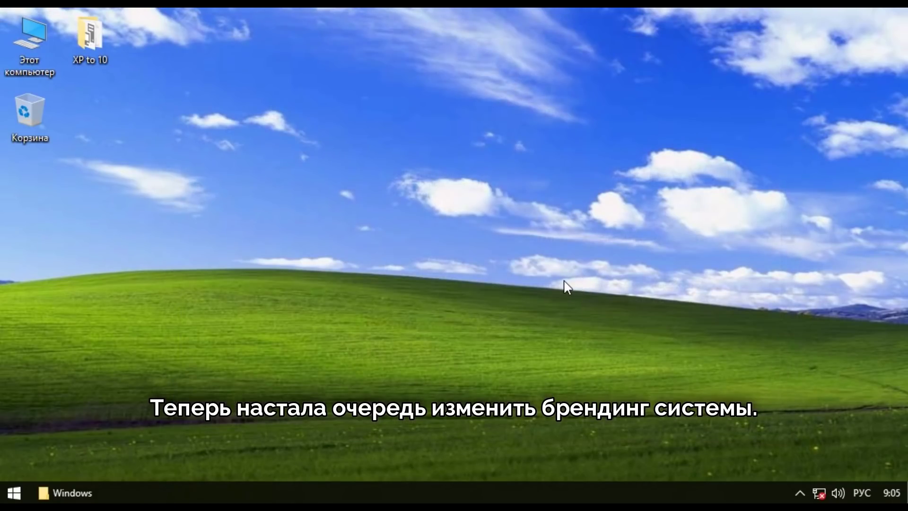
# Step: Run winver, with the keyboard layout switched to English, to view the About Windows branding, and close the dialog
pyautogui.hotkey('alt', 'F4')
pyautogui.click(569, 285)
pyautogui.press('super+r')
pyautogui.write('цшт')
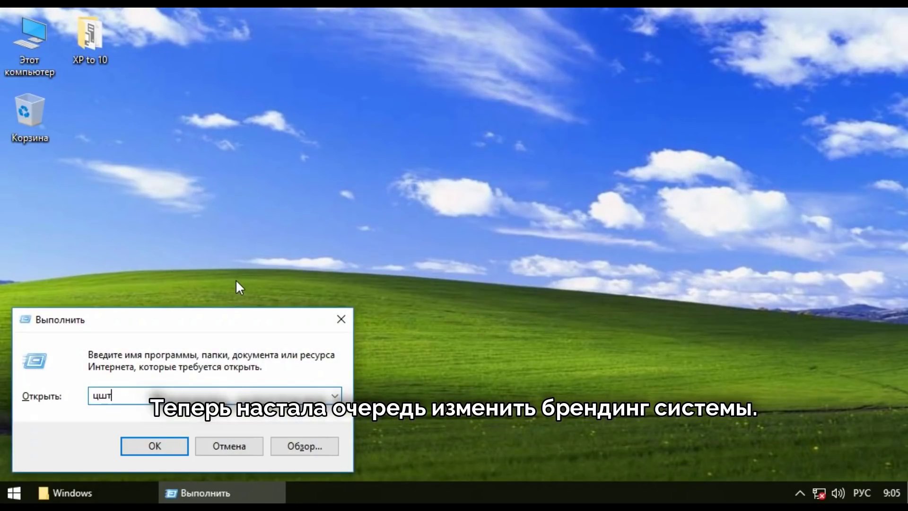
pyautogui.press('BackSpace')
pyautogui.press('BackSpace')
pyautogui.press('BackSpace')
pyautogui.hotkey('alt', 'shift')
pyautogui.write('winver')
pyautogui.press('Return')
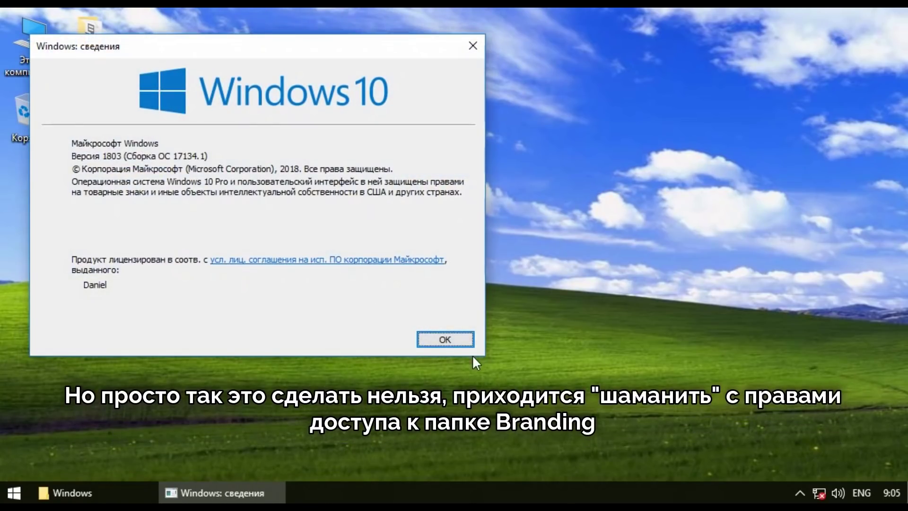
pyautogui.press('Return')
# Step: Open the advanced security settings of the Branding folder in C:\Windows
pyautogui.click(145, 489)
pyautogui.rightClick(390, 277)
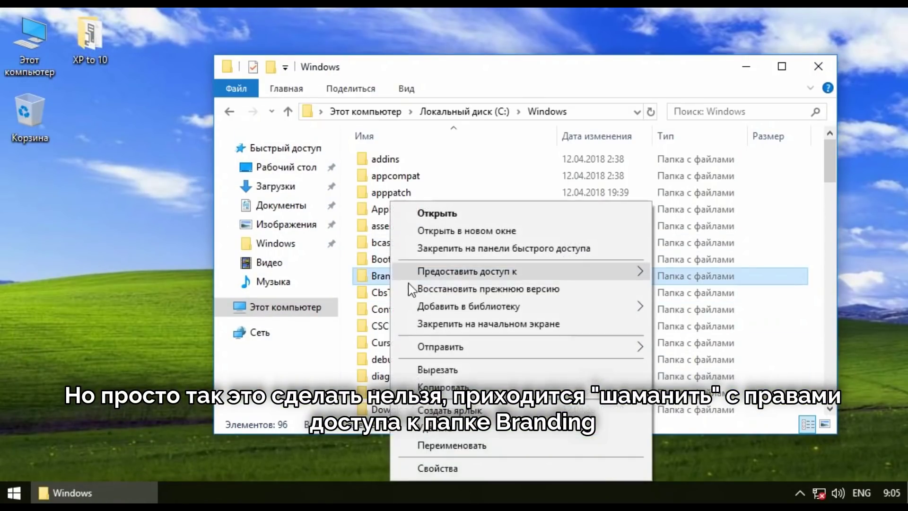
pyautogui.click(488, 468)
pyautogui.click(620, 128)
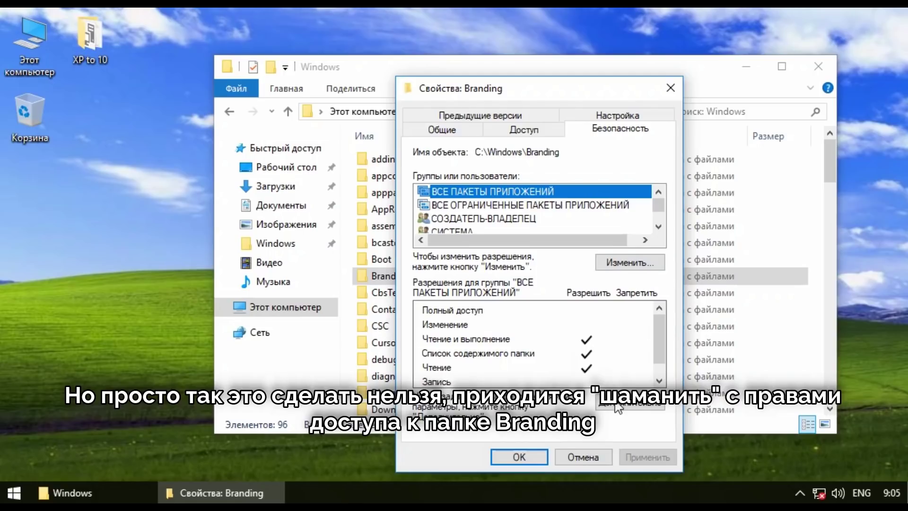
pyautogui.click(619, 402)
# Step: Change the Branding folder's owner to the current user account, found through the advanced user search
pyautogui.click(488, 110)
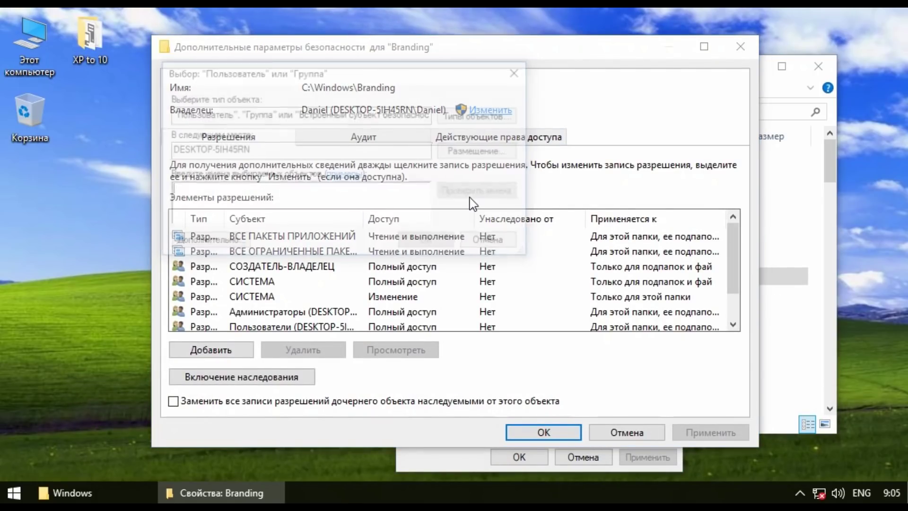
pyautogui.click(261, 249)
pyautogui.click(531, 177)
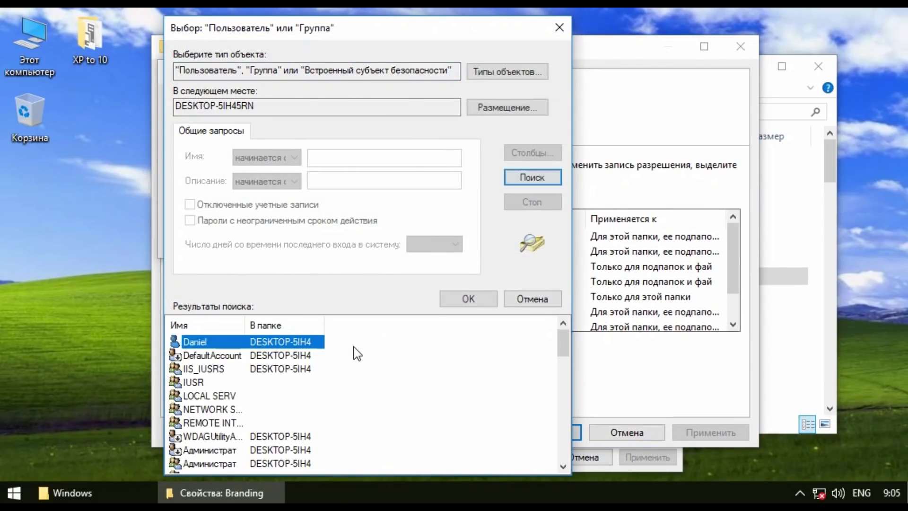
pyautogui.doubleClick(244, 343)
pyautogui.click(419, 243)
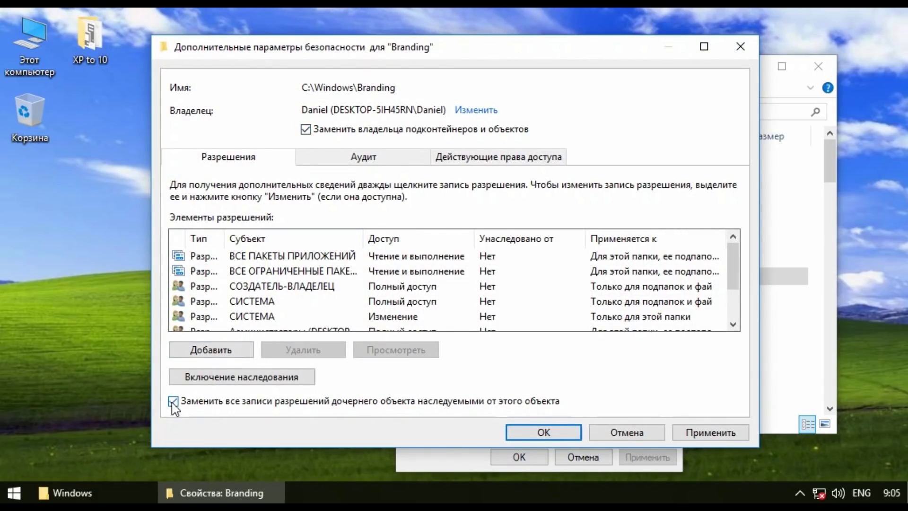
# Step: Apply the ownership to subcontainers and objects with all child permission entries replaced, accept the prompts, and close the Branding security dialogs
pyautogui.click(709, 432)
pyautogui.click(506, 318)
pyautogui.click(522, 316)
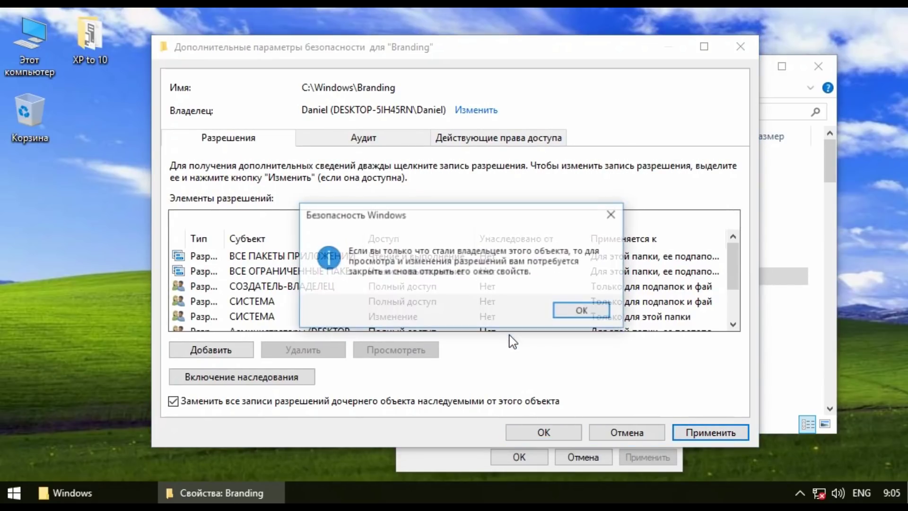
pyautogui.click(583, 310)
pyautogui.click(544, 432)
pyautogui.click(519, 456)
# Step: Open the permissions editor of the Branding folder in C:\Windows and allow full control for the Пользователи (Users) group
pyautogui.rightClick(415, 277)
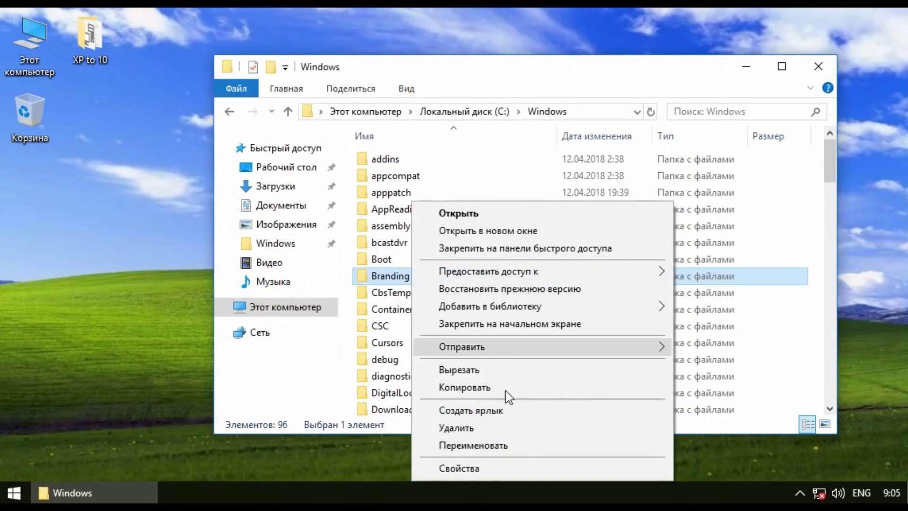
pyautogui.click(525, 468)
pyautogui.click(643, 129)
pyautogui.scroll(-1, 547, 218)
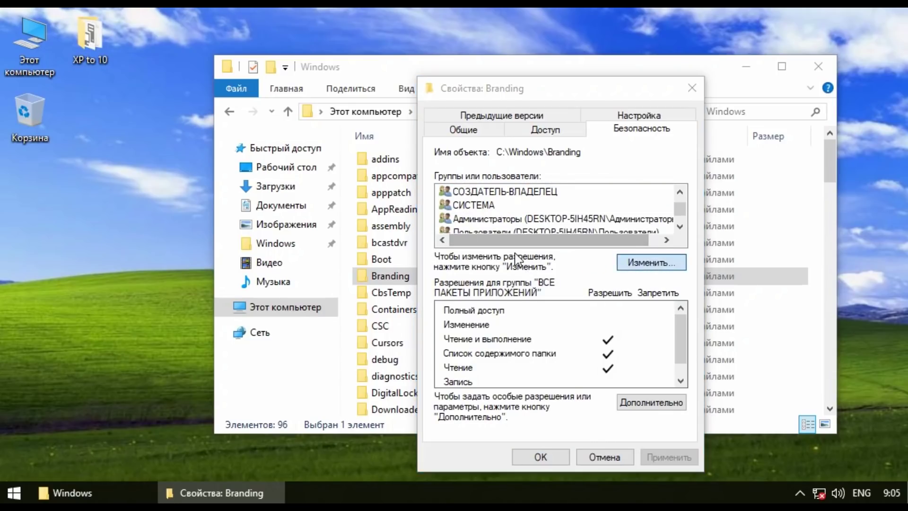
pyautogui.click(640, 260)
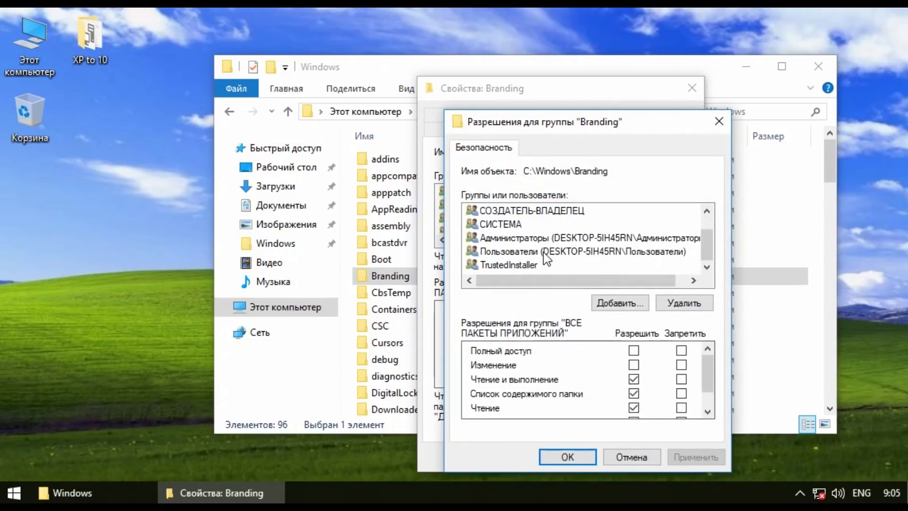
pyautogui.click(634, 352)
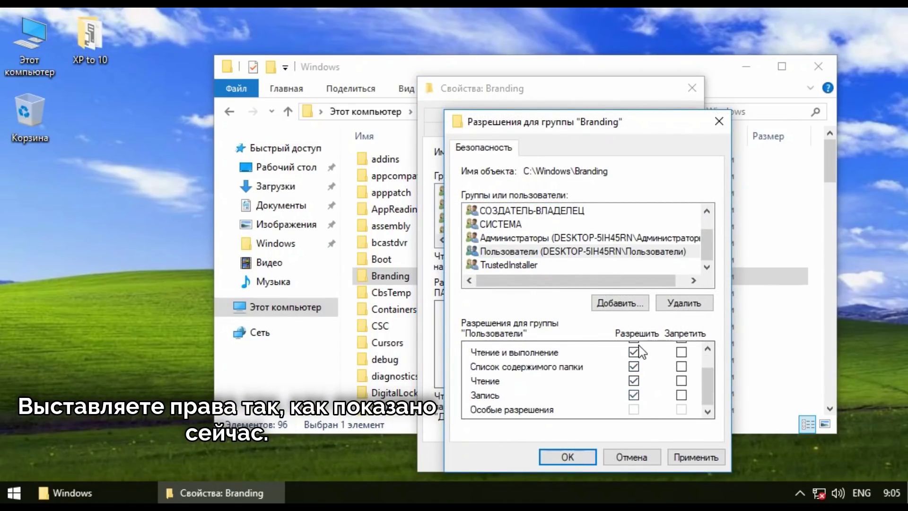
# Step: Allow full control for the Администраторы group, review the TrustedInstaller and Пользователи entries, and apply the Branding permissions, accepting the security prompt
pyautogui.click(581, 237)
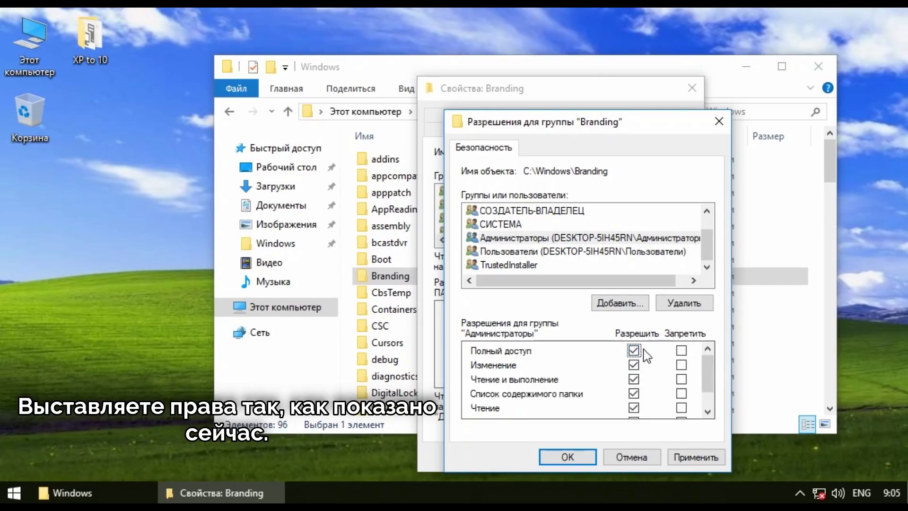
pyautogui.scroll(2, 582, 236)
pyautogui.scroll(-2, 582, 236)
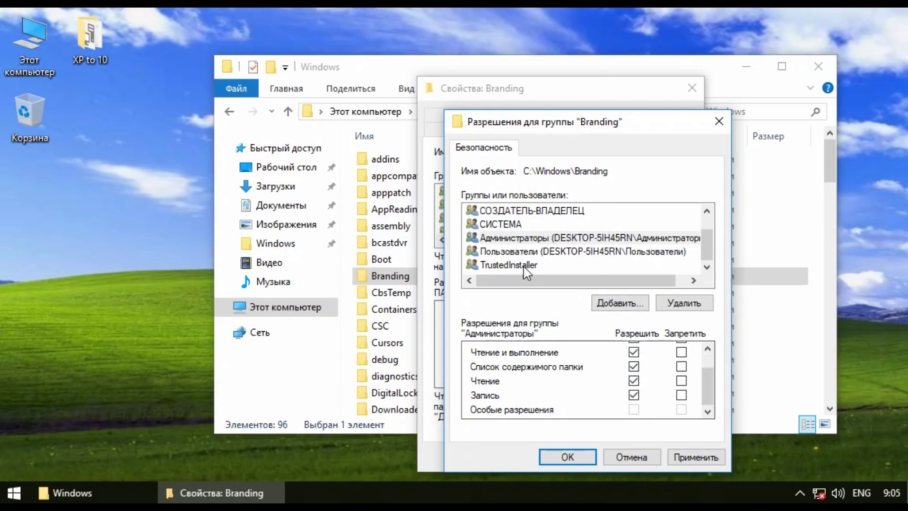
pyautogui.click(509, 264)
pyautogui.click(581, 251)
pyautogui.click(567, 458)
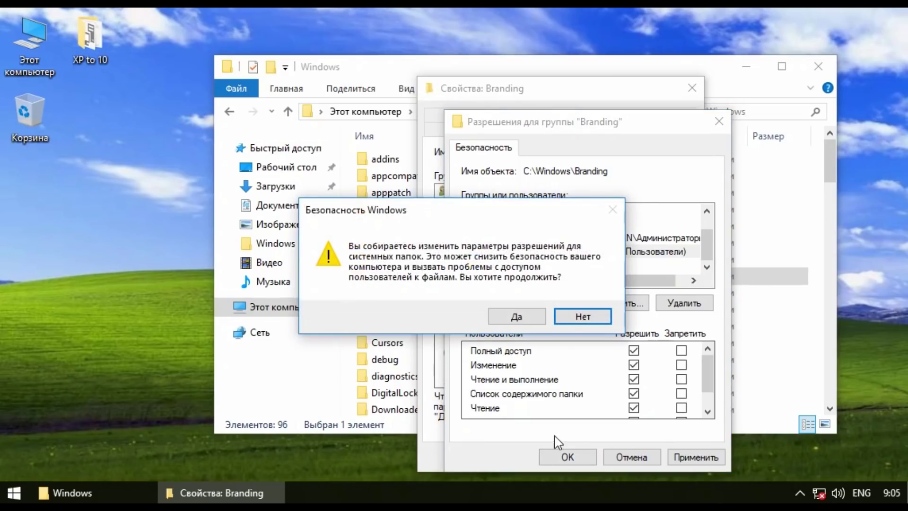
pyautogui.click(523, 317)
pyautogui.click(561, 459)
# Step: Delete the Branding folder from C:\Windows and copy in the Branding folder from XP to 10 with administrator permission
pyautogui.rightClick(396, 280)
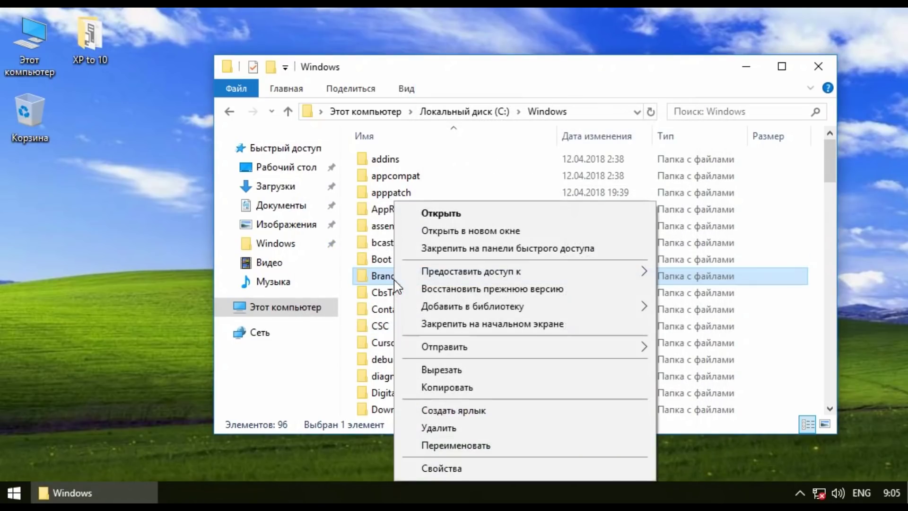
pyautogui.click(464, 434)
pyautogui.doubleClick(89, 37)
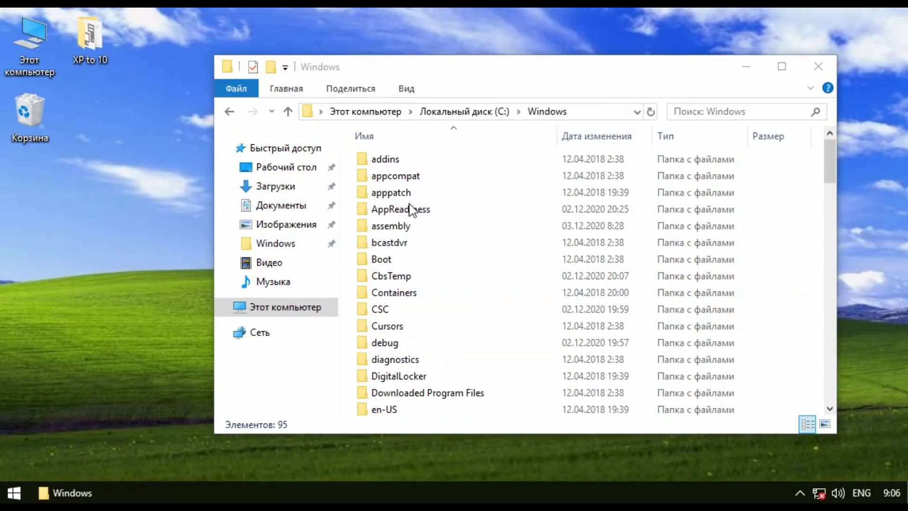
pyautogui.moveTo(369, 67); pyautogui.dragTo(210, 73)
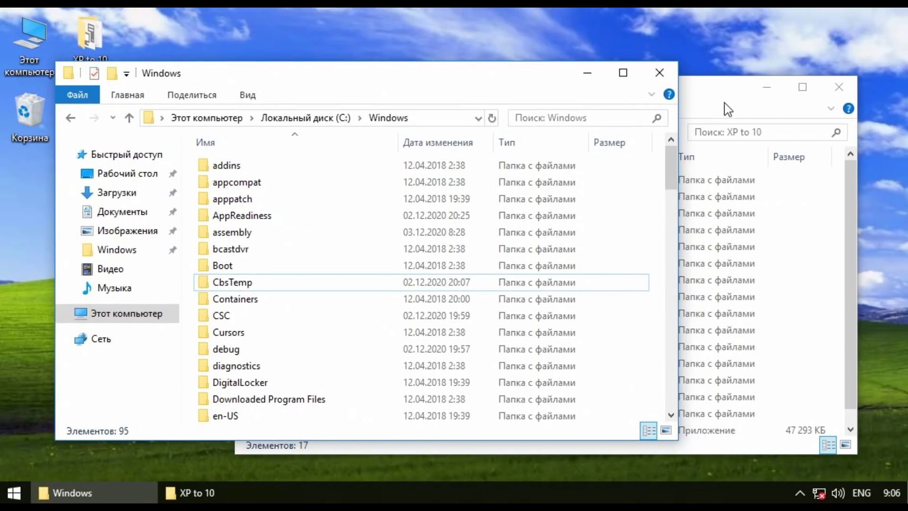
pyautogui.click(404, 183)
pyautogui.moveTo(403, 179); pyautogui.dragTo(189, 294)
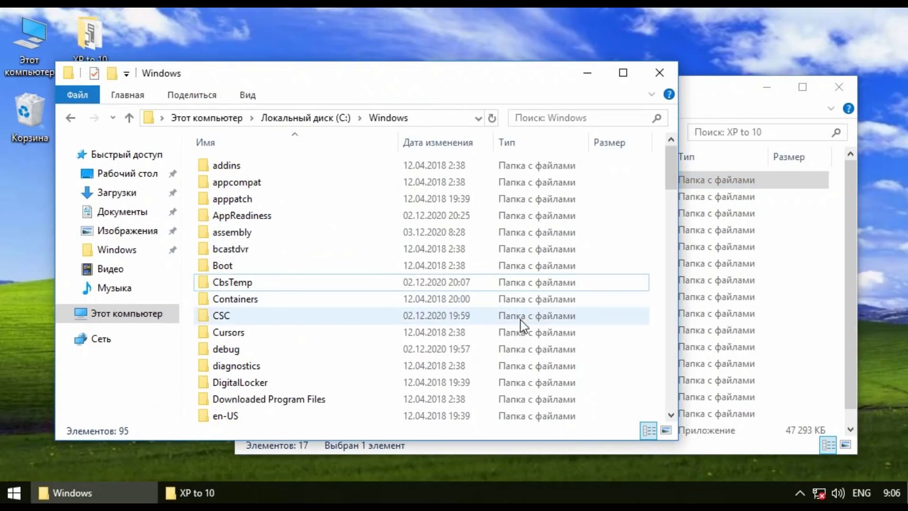
pyautogui.click(402, 159)
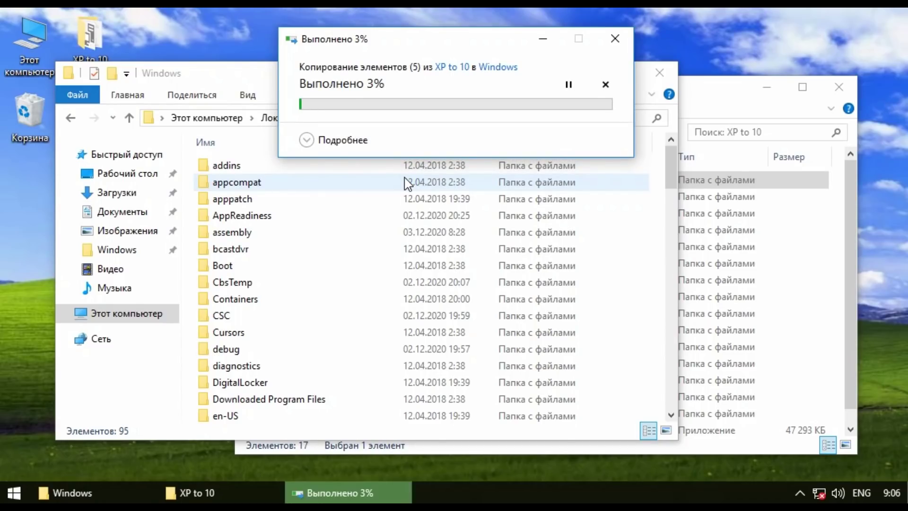
# Step: Show the desktop, view the computer's system properties to check the new branding, and close the information windows
pyautogui.press('super+d')
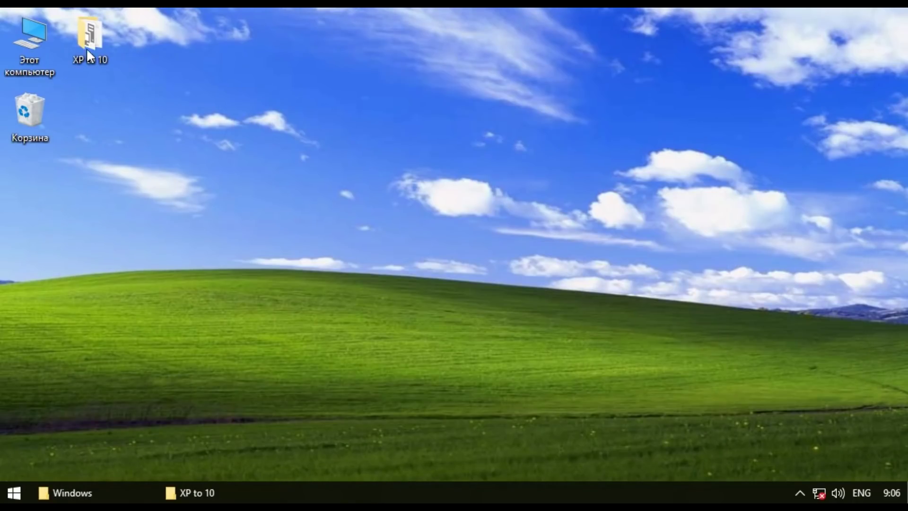
pyautogui.rightClick(43, 41)
pyautogui.click(189, 226)
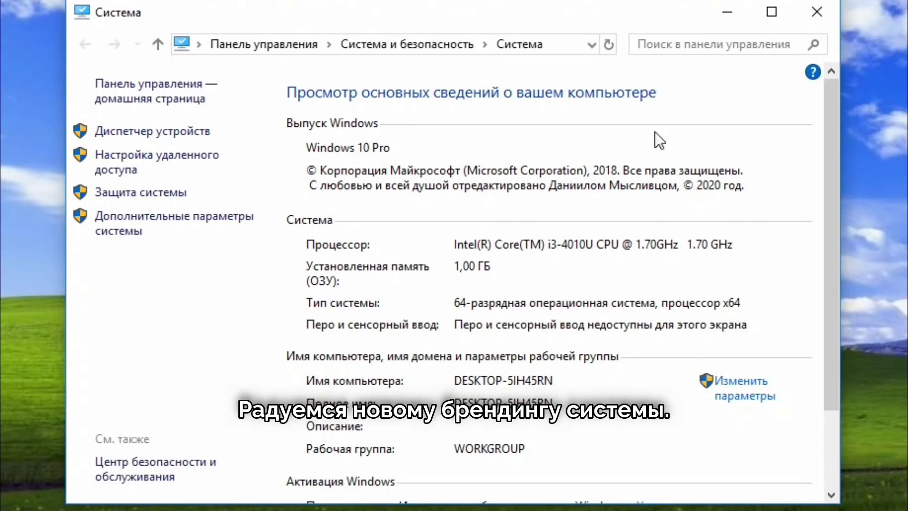
pyautogui.click(816, 14)
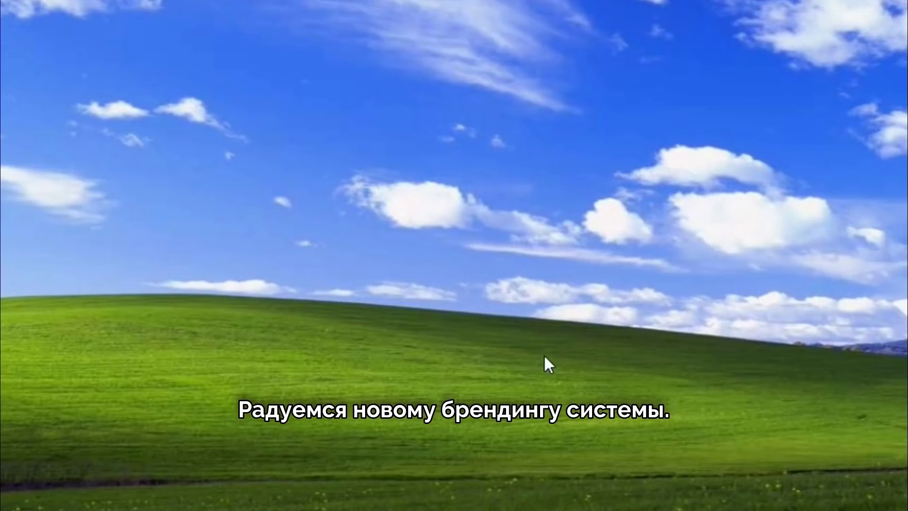
pyautogui.hotkey('alt', 'F4')
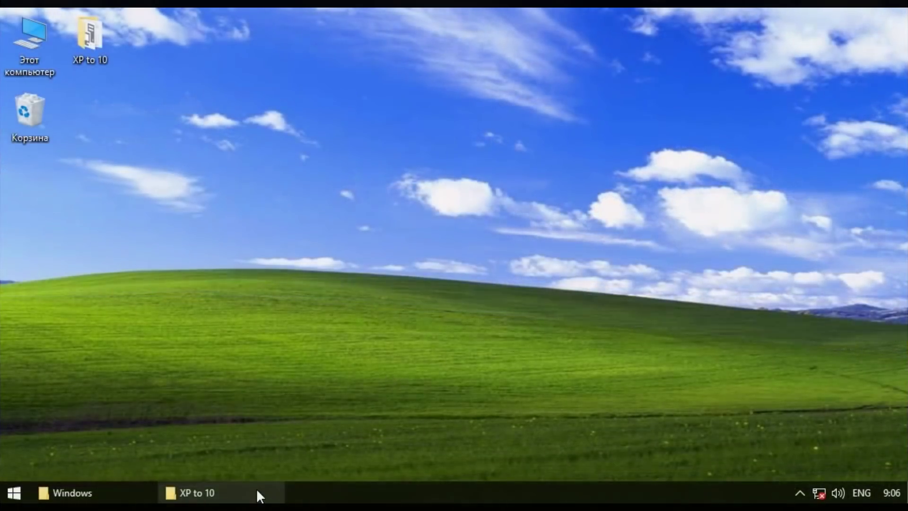
# Step: Restore the XP to 10 folder with OldNewExplorer selected, and open the local disk C: in a separate window
pyautogui.click(258, 492)
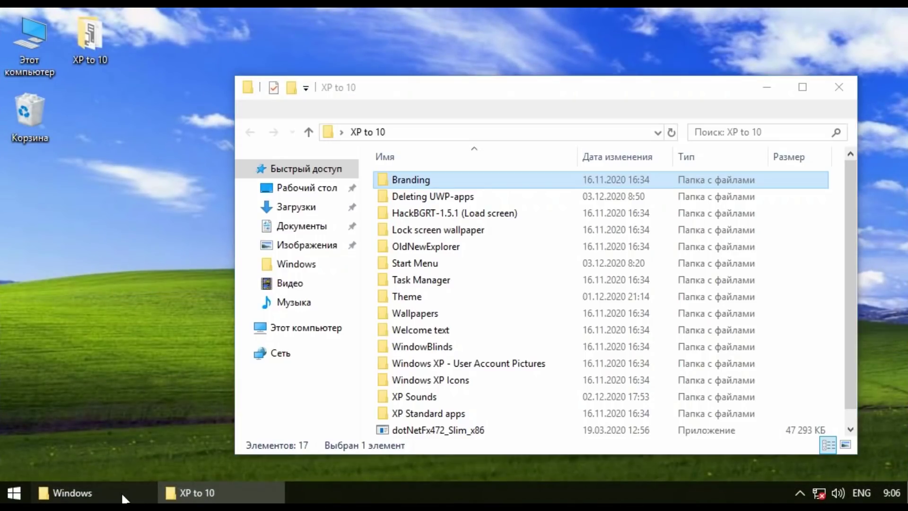
pyautogui.click(122, 491)
pyautogui.click(122, 492)
pyautogui.click(426, 247)
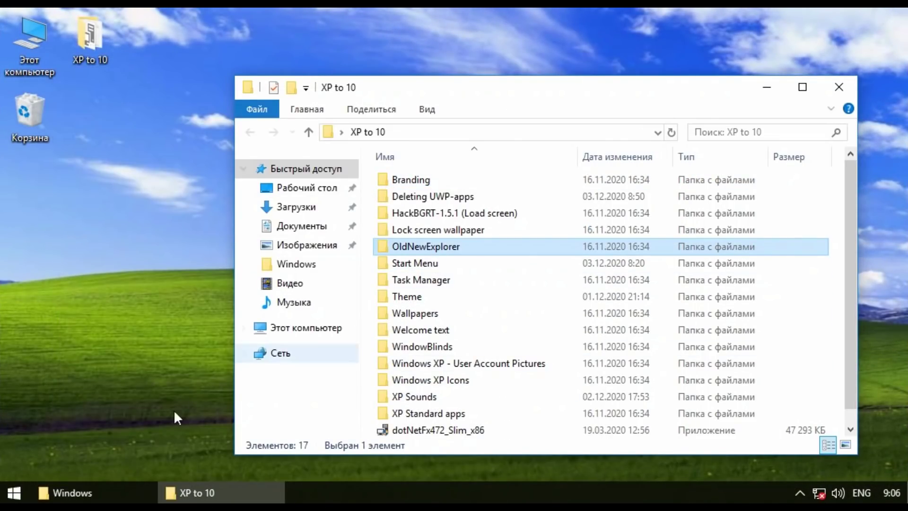
pyautogui.doubleClick(41, 55)
pyautogui.click(329, 404)
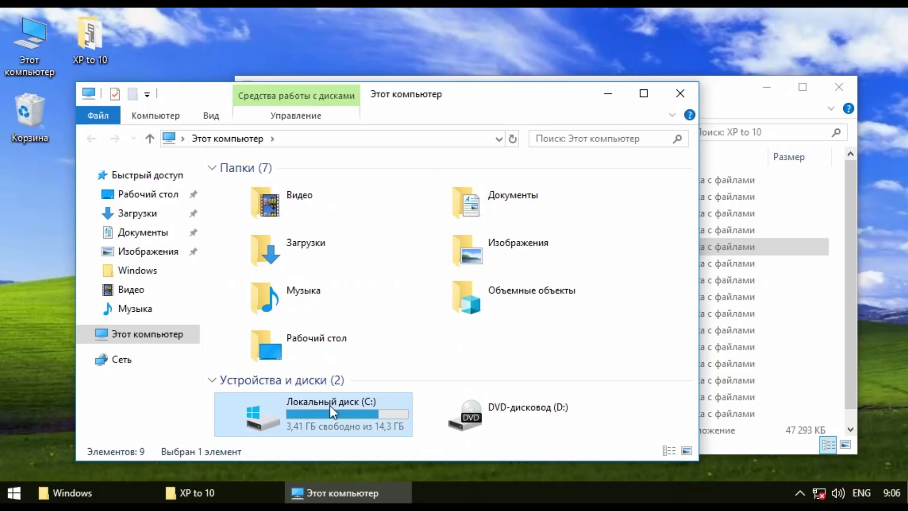
pyautogui.doubleClick(329, 404)
# Step: Close the old Windows folder window, arrange the C: and XP to 10 windows, and copy OldNewExplorer into C:\Windows with administrator permission
pyautogui.click(71, 492)
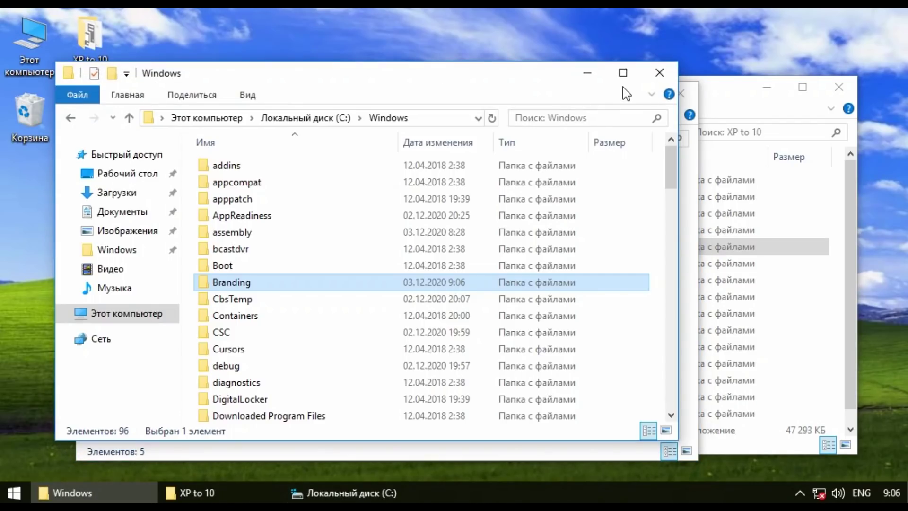
pyautogui.click(656, 73)
pyautogui.moveTo(460, 103); pyautogui.dragTo(396, 40)
pyautogui.moveTo(684, 95); pyautogui.dragTo(752, 109)
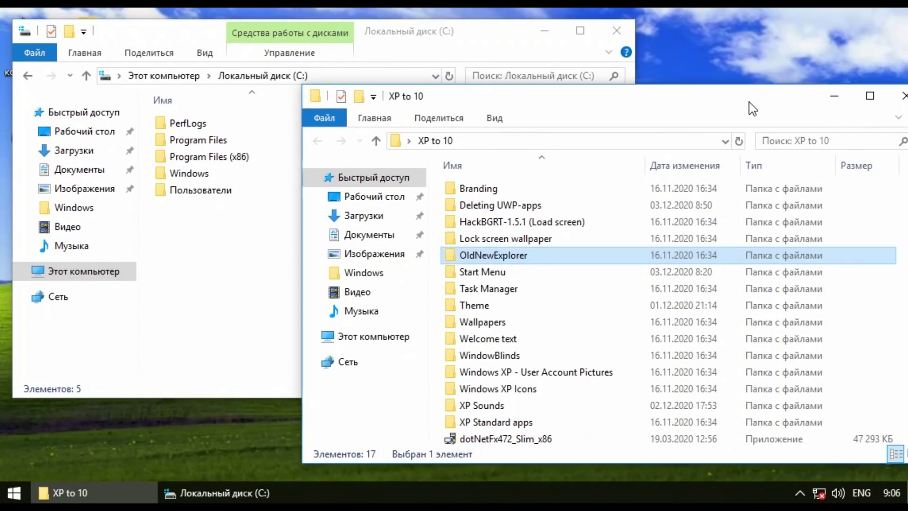
pyautogui.moveTo(491, 255); pyautogui.dragTo(195, 179)
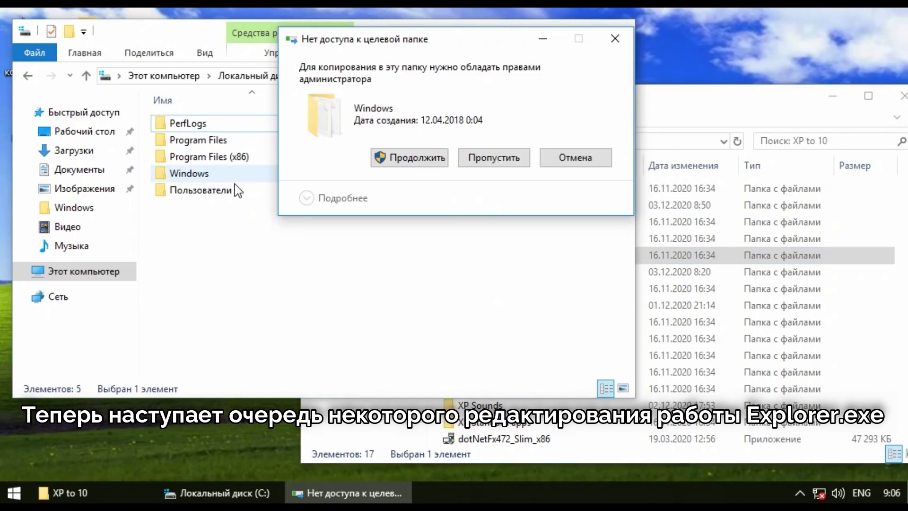
pyautogui.press('Return')
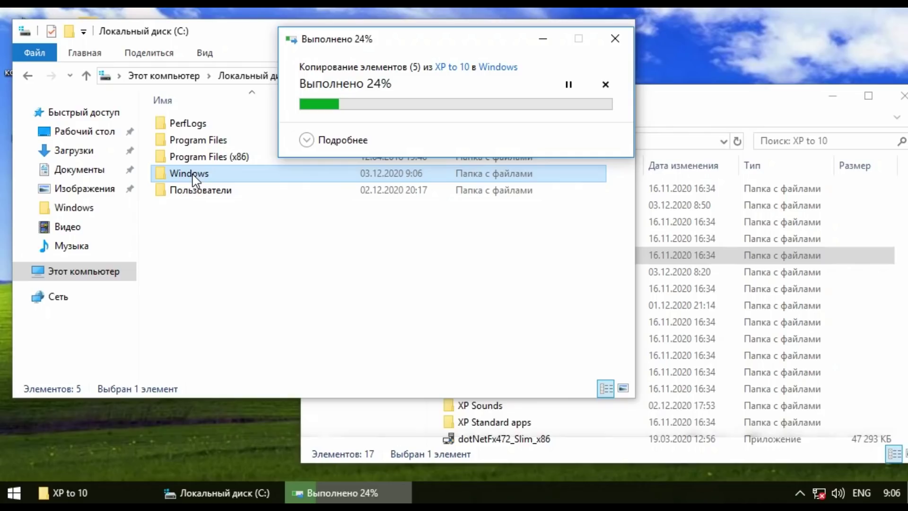
# Step: Open the Windows folder and remove the Windows and XP to 10 entries from quick access
pyautogui.click(71, 212)
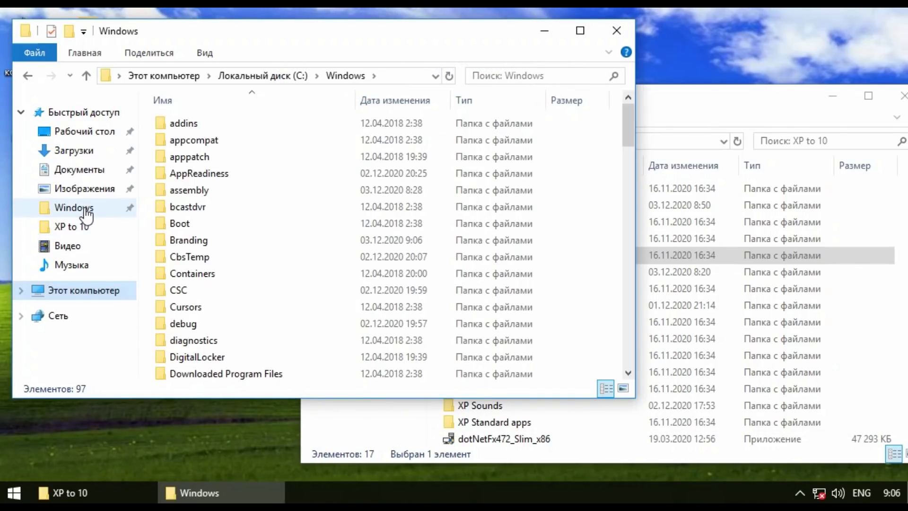
pyautogui.rightClick(69, 209)
pyautogui.rightClick(67, 209)
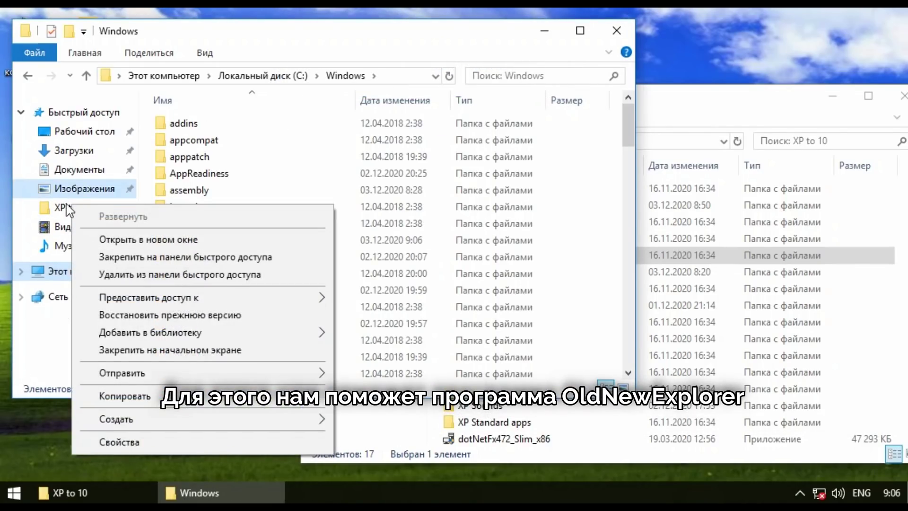
pyautogui.click(156, 274)
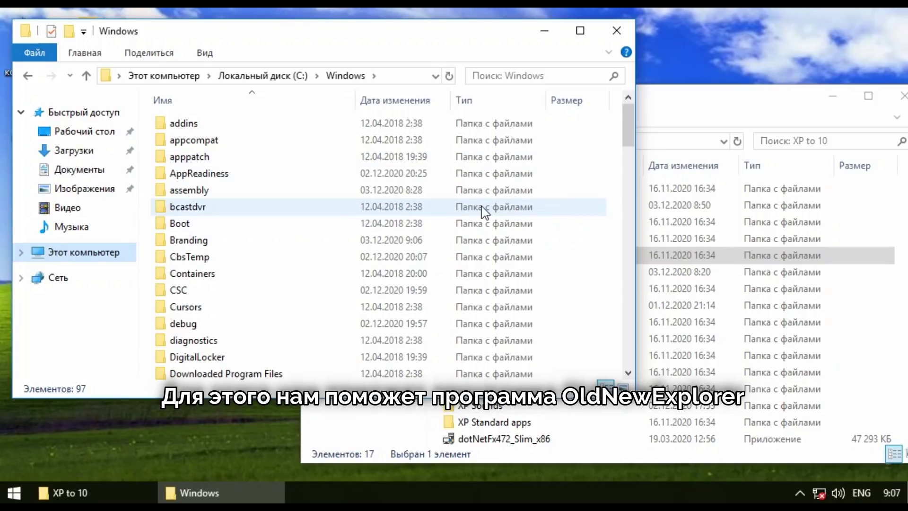
# Step: Open the OldNewExplorer folder in C:\Windows and view the one_settings image in Windows Photo Viewer
pyautogui.scroll(-1, 307, 210)
pyautogui.scroll(-8, 227, 278)
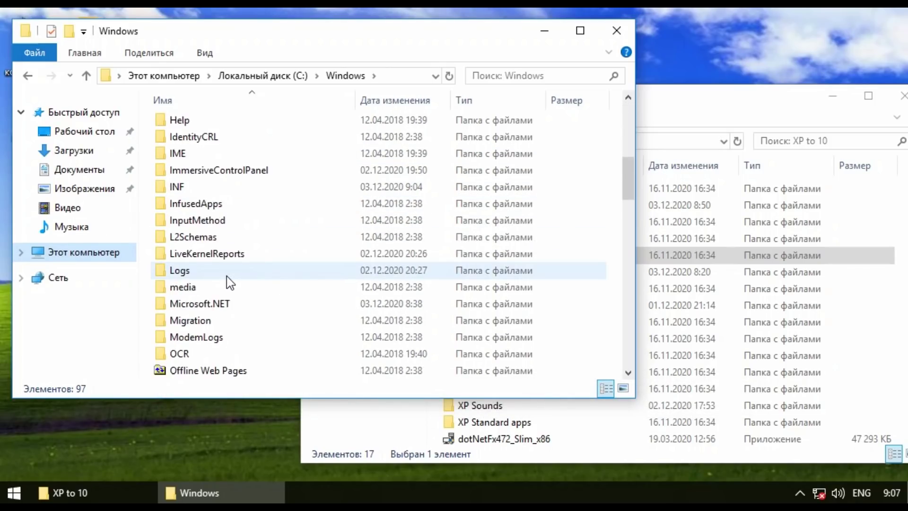
pyautogui.doubleClick(191, 289)
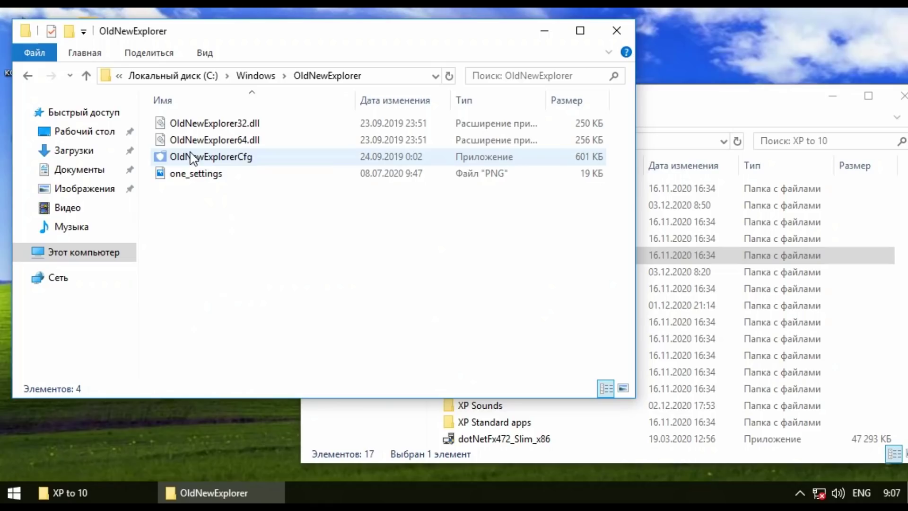
pyautogui.click(208, 178)
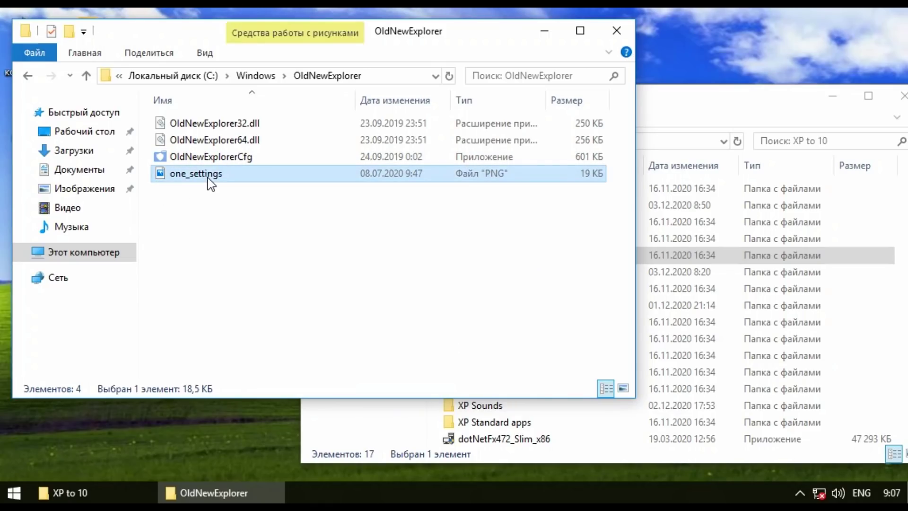
pyautogui.press('Return')
pyautogui.scroll(-2, 406, 308)
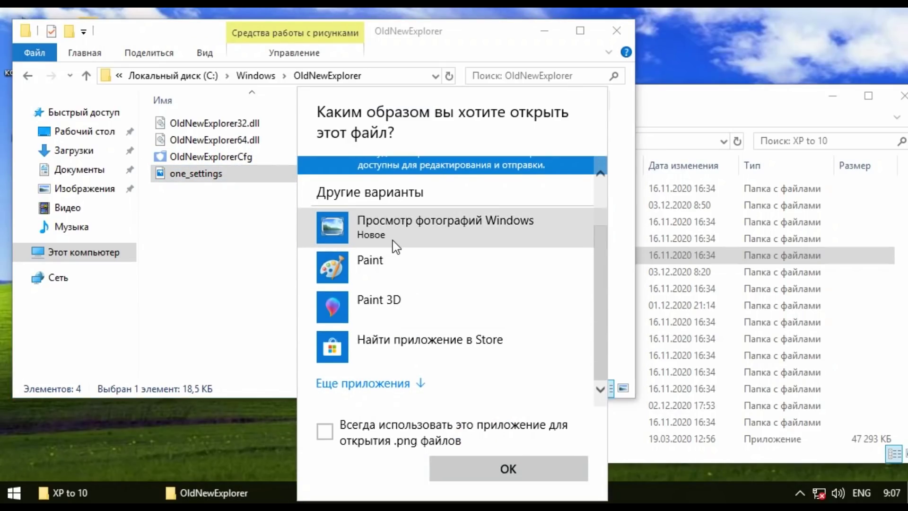
pyautogui.doubleClick(391, 245)
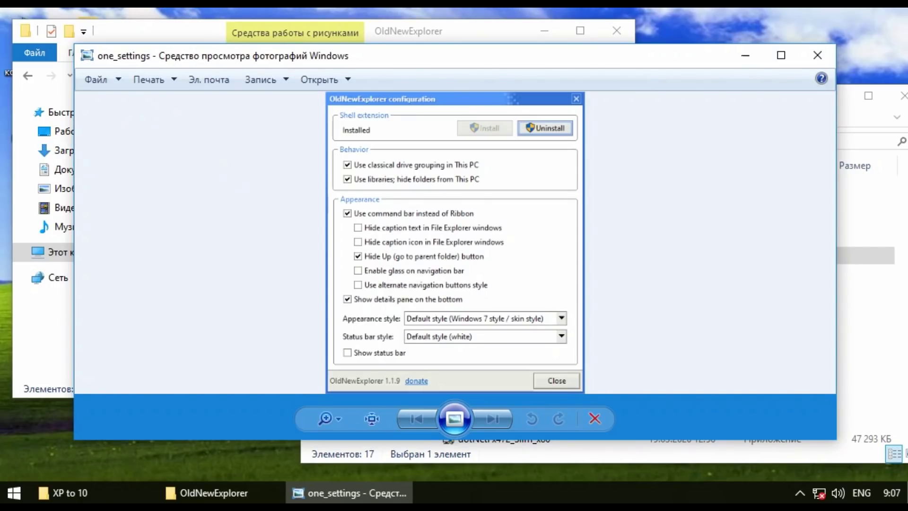
# Step: Move the settings image aside, launch OldNewExplorerCfg, and install the OldNewExplorer shell extension
pyautogui.moveTo(74, 227); pyautogui.dragTo(463, 227)
pyautogui.doubleClick(210, 157)
pyautogui.click(682, 63)
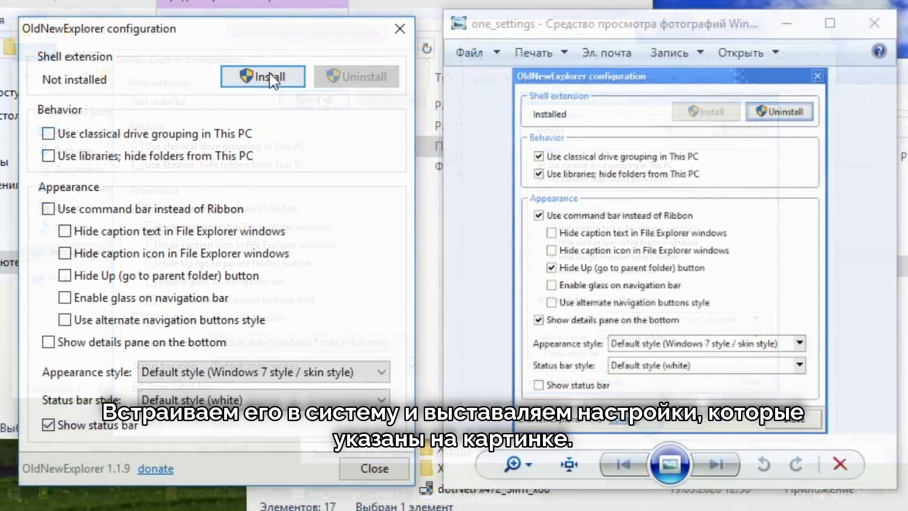
pyautogui.click(268, 75)
pyautogui.click(382, 369)
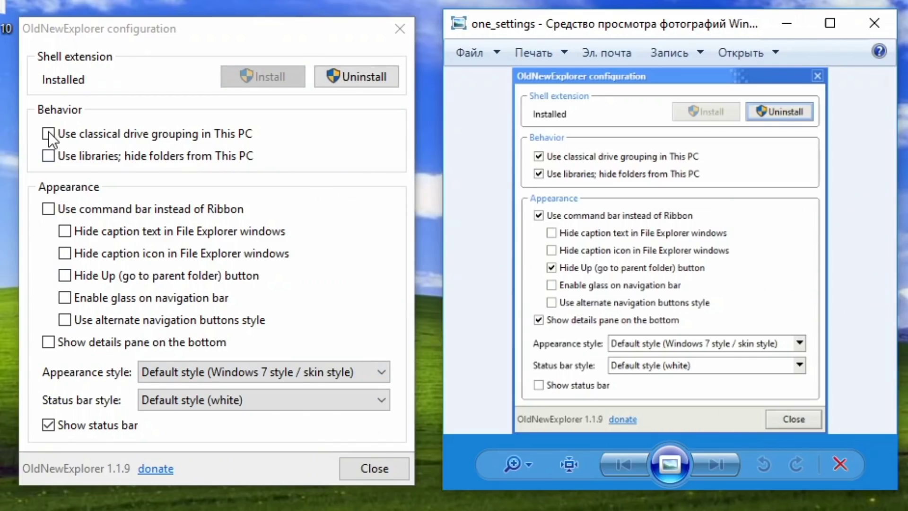
# Step: Enable classical drive grouping, libraries, command bar, hidden Up button and bottom details pane in OldNewExplorer, and disable the status bar
pyautogui.click(49, 156)
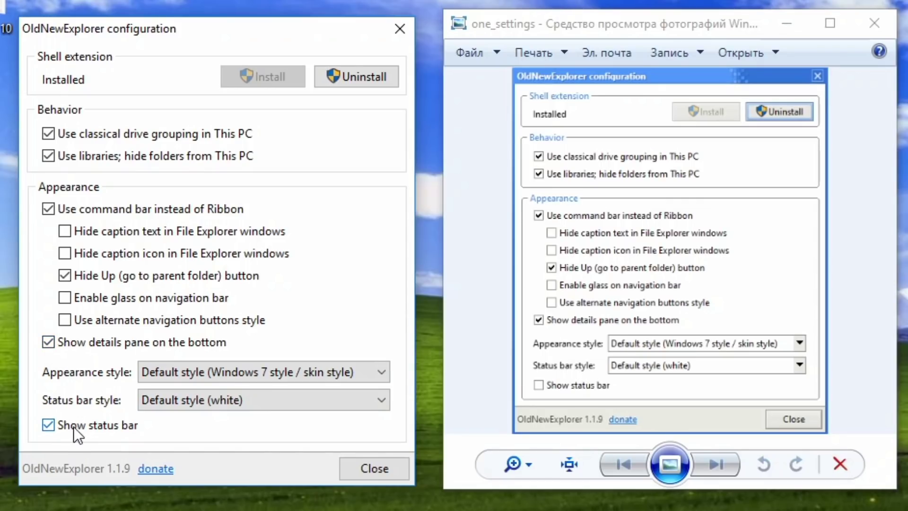
pyautogui.click(86, 429)
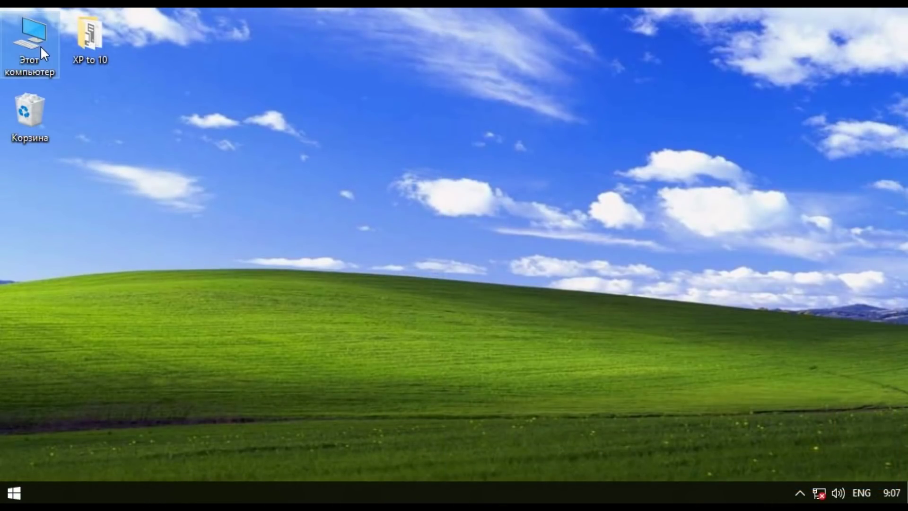
# Step: Check the restyled This PC window, close it, and open the Task Manager folder inside XP to 10
pyautogui.doubleClick(40, 45)
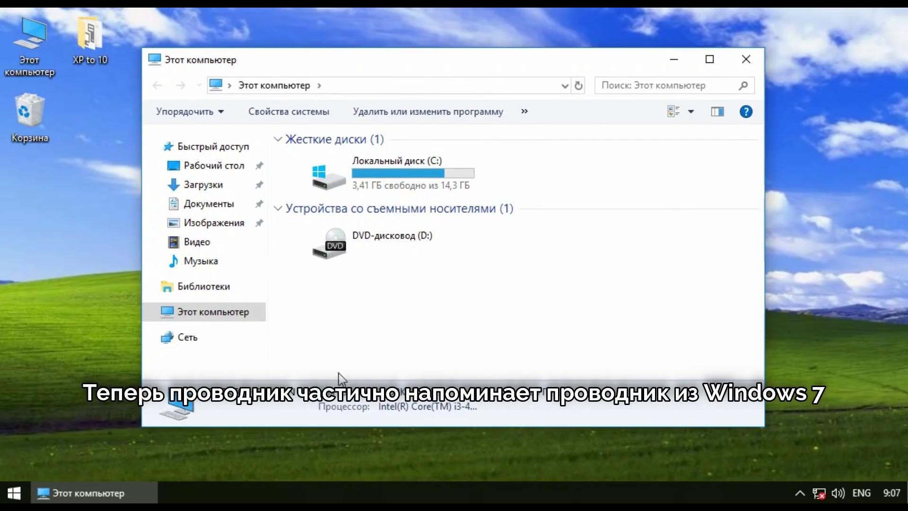
pyautogui.click(742, 61)
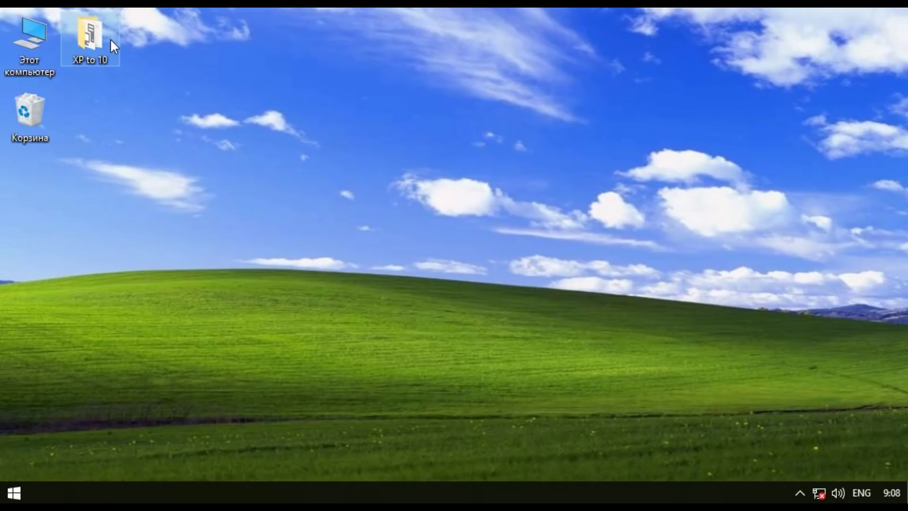
pyautogui.doubleClick(90, 38)
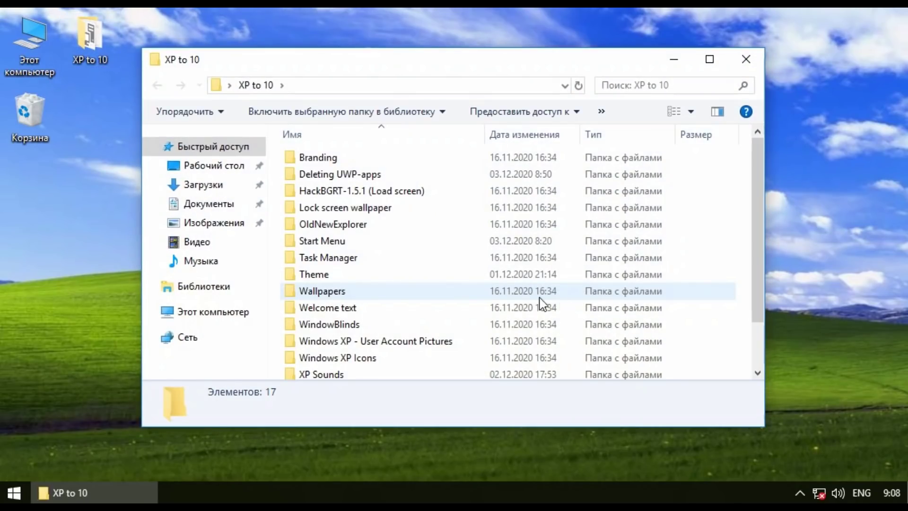
pyautogui.doubleClick(350, 258)
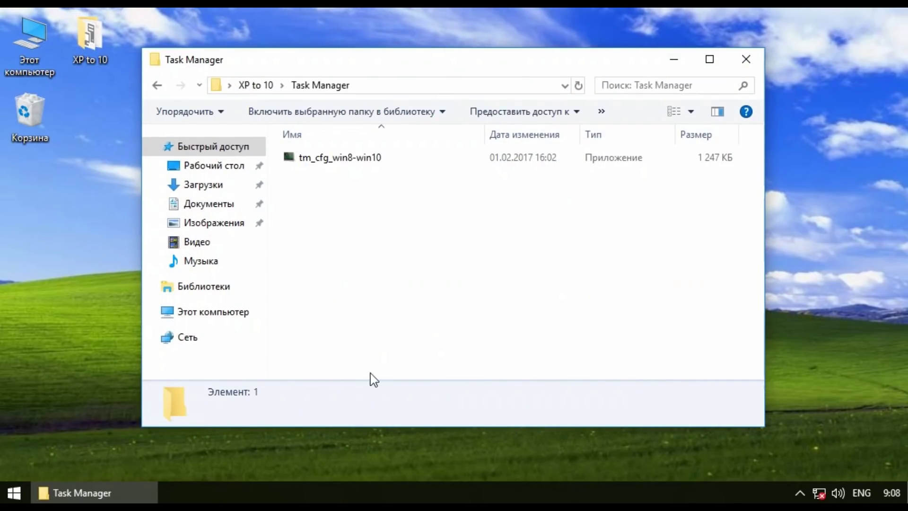
# Step: View the stock Windows 10 Task Manager, close it, and return to the Task Manager folder
pyautogui.rightClick(391, 486)
pyautogui.click(454, 410)
pyautogui.click(674, 59)
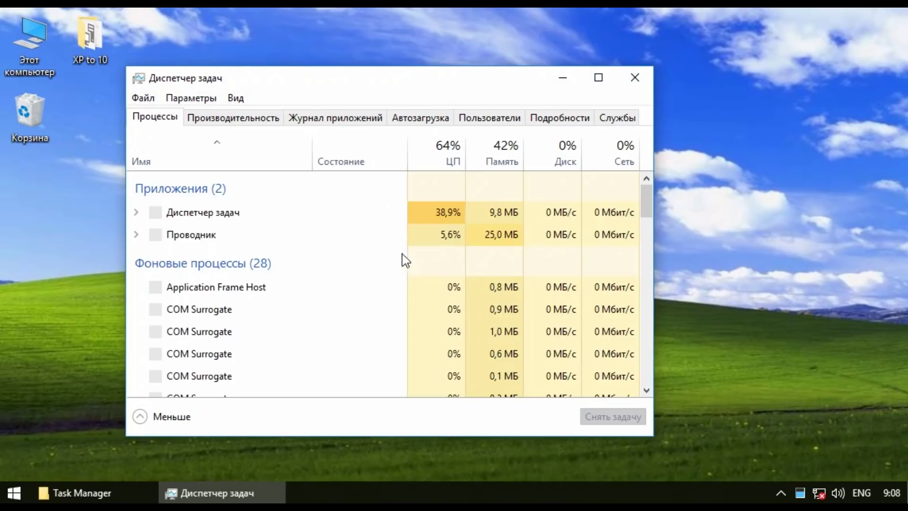
pyautogui.click(638, 80)
pyautogui.click(82, 493)
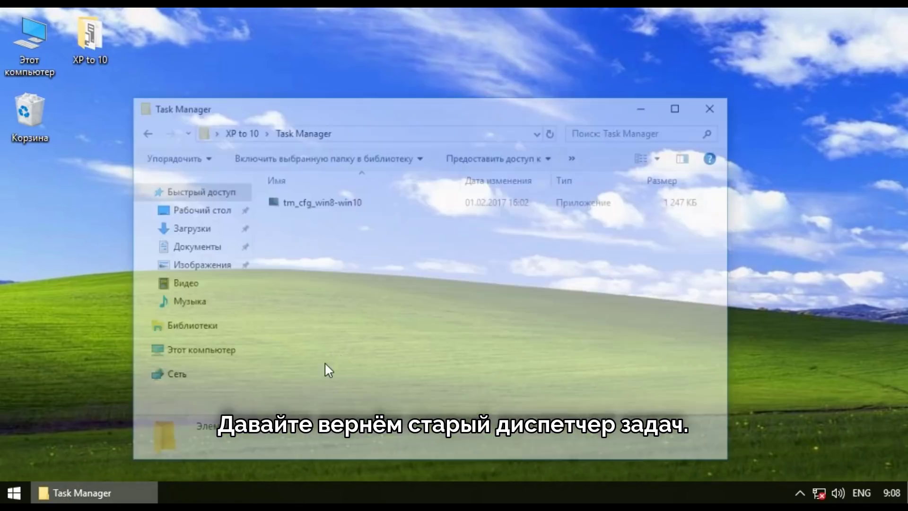
# Step: Run tm_cfg_win8-win10 and install Classic Task Manager+msconfig without desktop icons, launching Classic Task Manager on completion
pyautogui.click(333, 161)
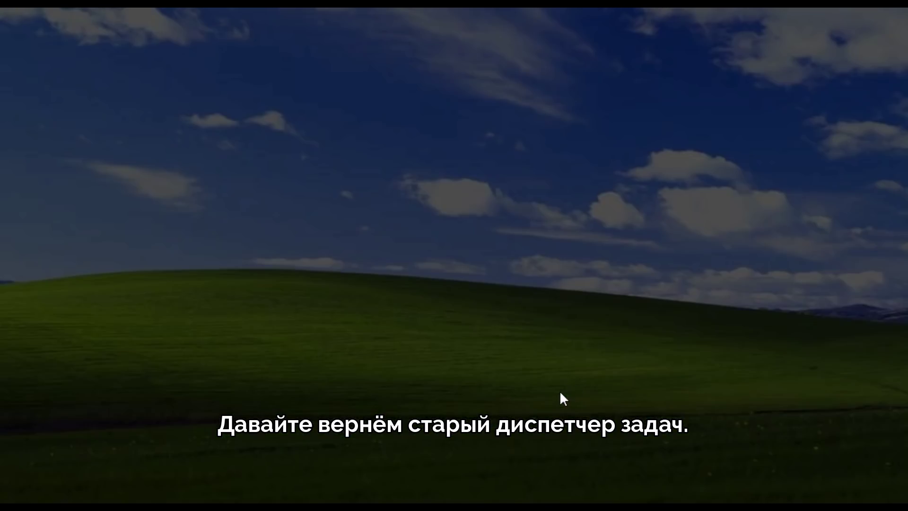
pyautogui.click(376, 365)
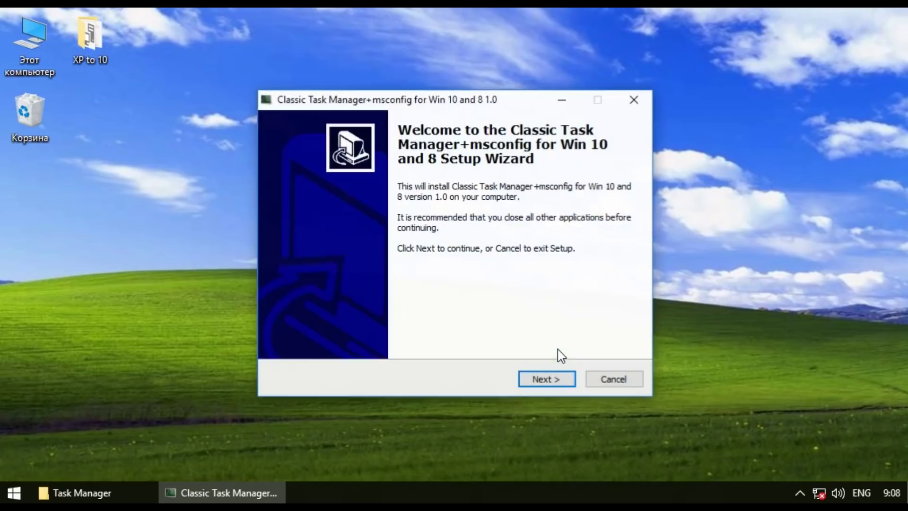
pyautogui.click(543, 379)
pyautogui.click(548, 378)
pyautogui.click(547, 381)
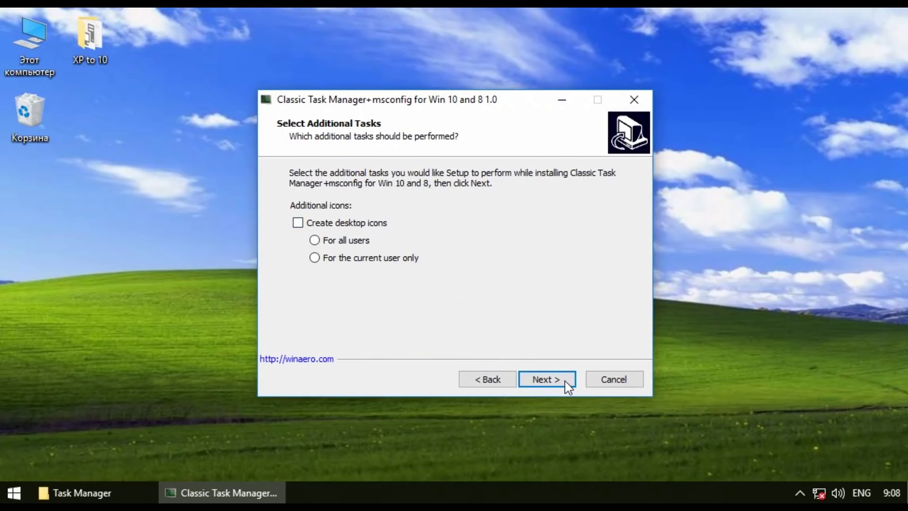
pyautogui.click(566, 382)
pyautogui.click(532, 377)
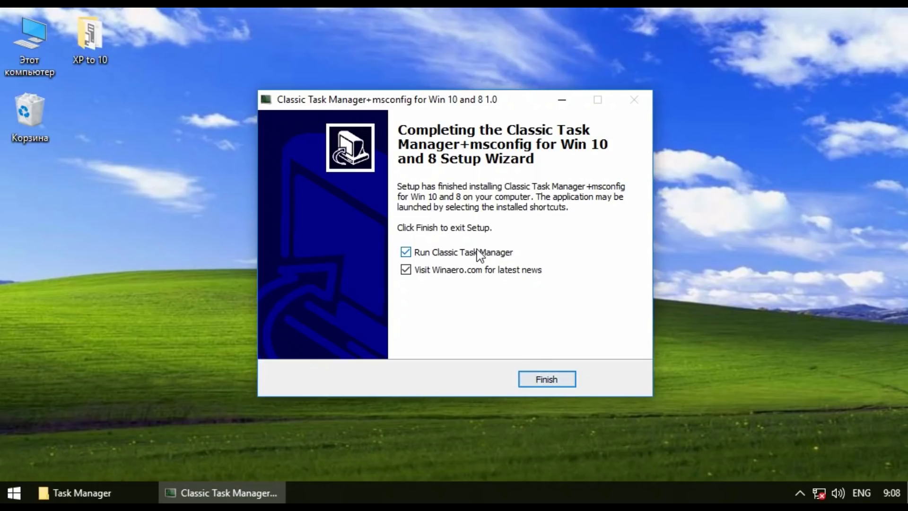
pyautogui.click(541, 370)
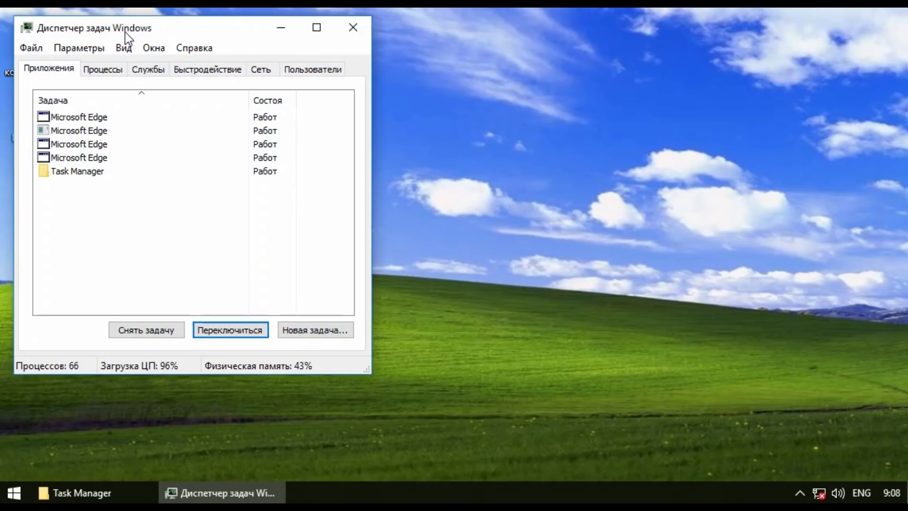
# Step: End all the Microsoft Edge tasks in the classic Task Manager's applications list
pyautogui.moveTo(125, 33); pyautogui.dragTo(339, 107)
pyautogui.keyDown('shift'); pyautogui.click(360, 227); pyautogui.keyUp('shift')
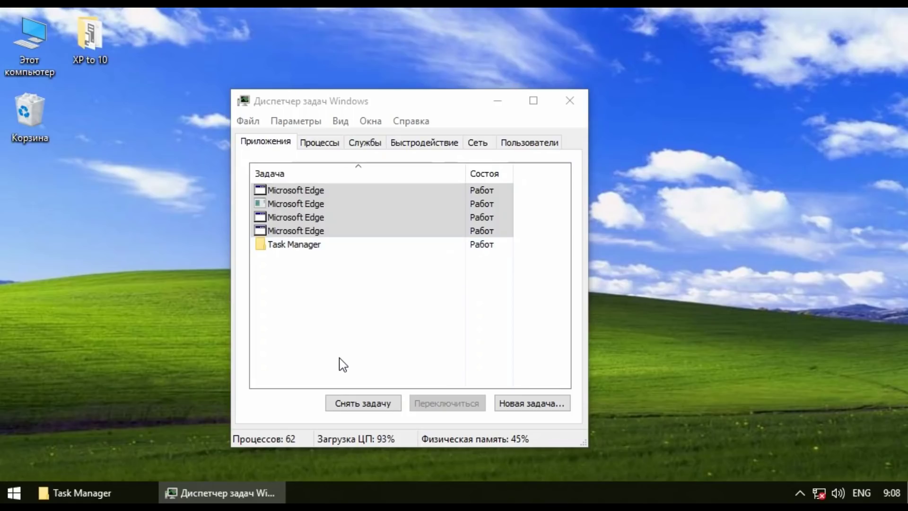
pyautogui.press('Delete')
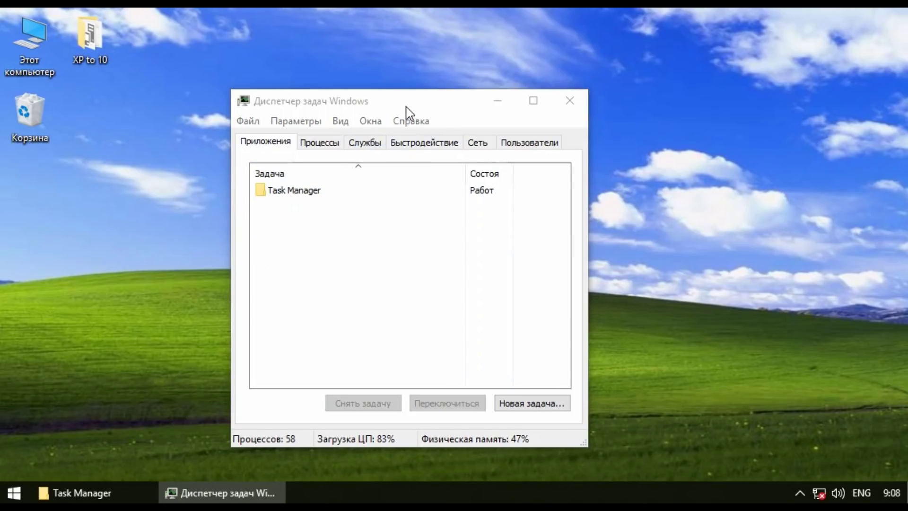
# Step: View the classic Task Manager's About window, test the blocked-window alert sound, and minimize Task Manager
pyautogui.moveTo(406, 107); pyautogui.dragTo(270, 65)
pyautogui.click(275, 80)
pyautogui.click(283, 118)
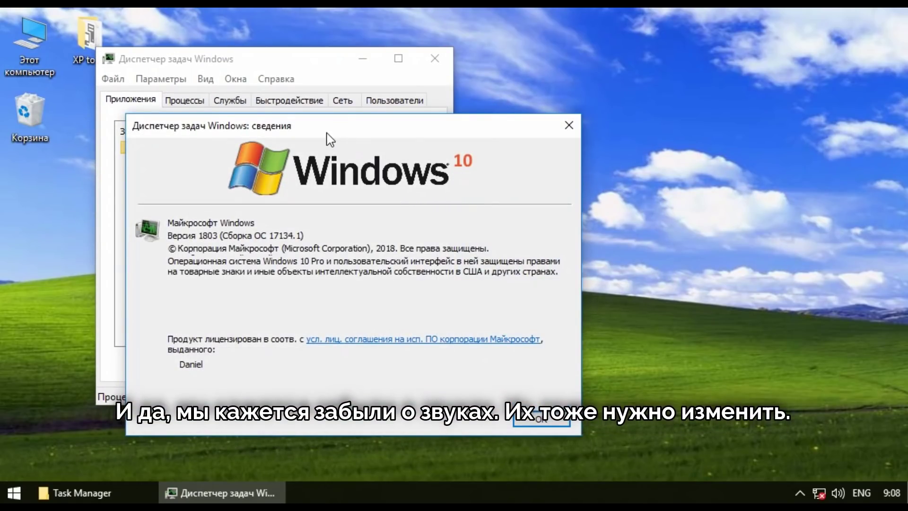
pyautogui.click(375, 93)
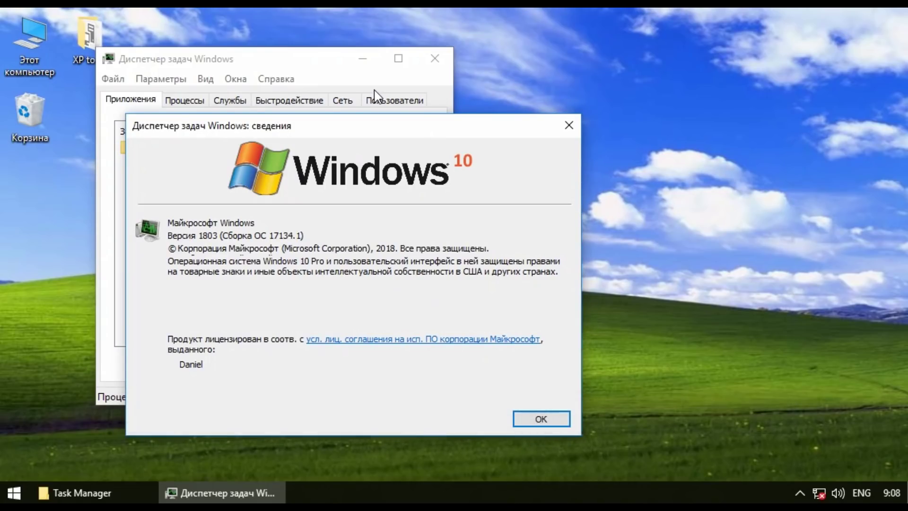
pyautogui.click(543, 418)
pyautogui.click(362, 58)
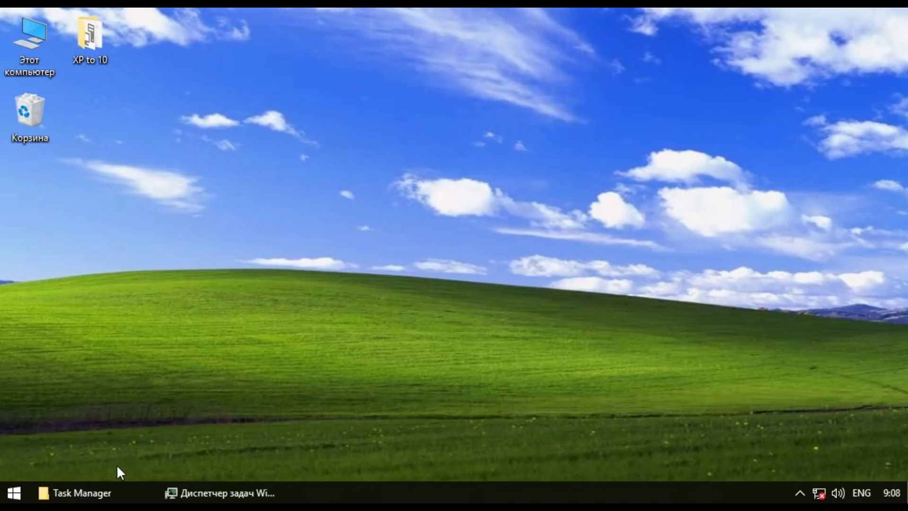
# Step: Open the XP Sounds folder inside XP to 10 and copy its inner XP Sounds folder
pyautogui.click(95, 493)
pyautogui.click(165, 86)
pyautogui.scroll(-1, 378, 283)
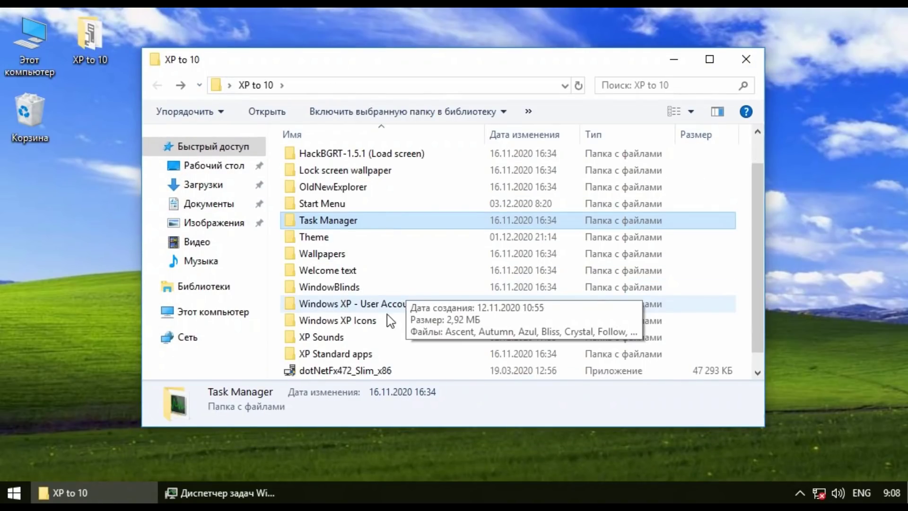
pyautogui.click(338, 344)
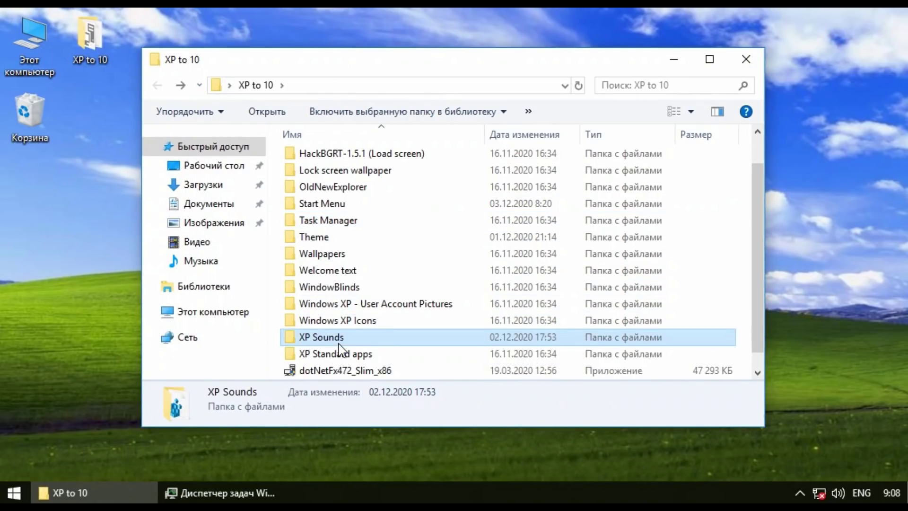
pyautogui.doubleClick(339, 345)
pyautogui.rightClick(328, 159)
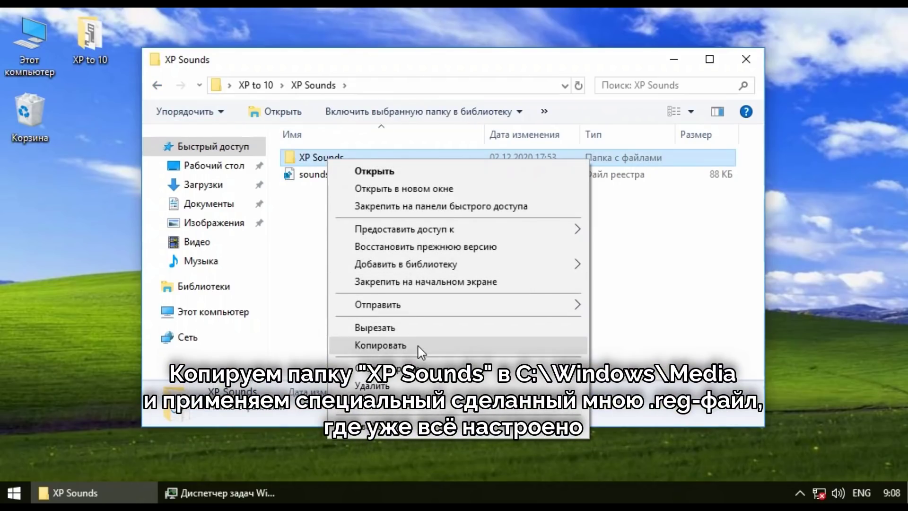
pyautogui.click(420, 345)
# Step: Paste the XP Sounds folder into C:\Windows\media, granting administrator permission for the copy
pyautogui.click(50, 62)
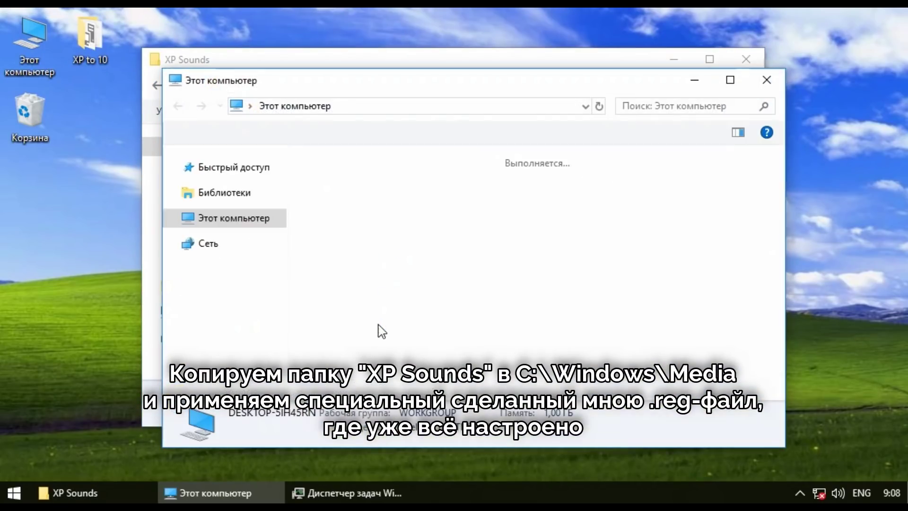
pyautogui.doubleClick(402, 186)
pyautogui.click(371, 231)
pyautogui.doubleClick(371, 231)
pyautogui.scroll(-10, 360, 236)
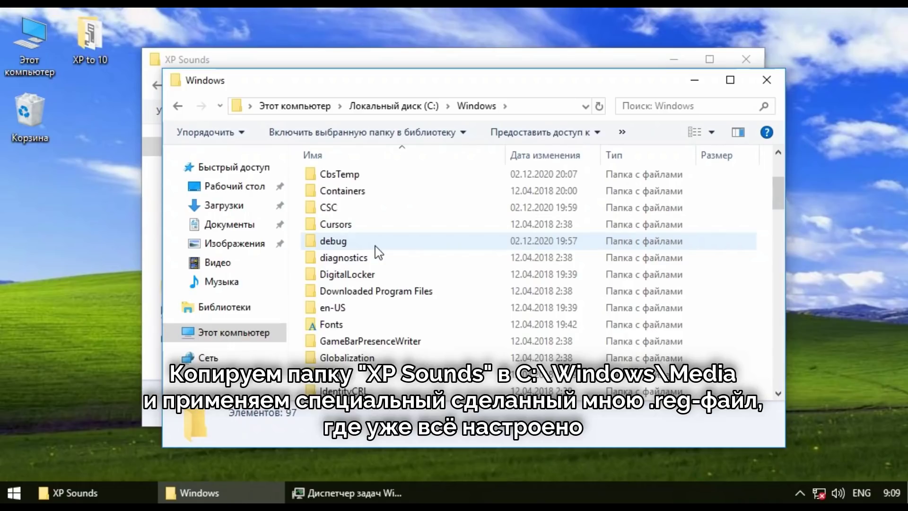
pyautogui.click(341, 193)
pyautogui.doubleClick(340, 203)
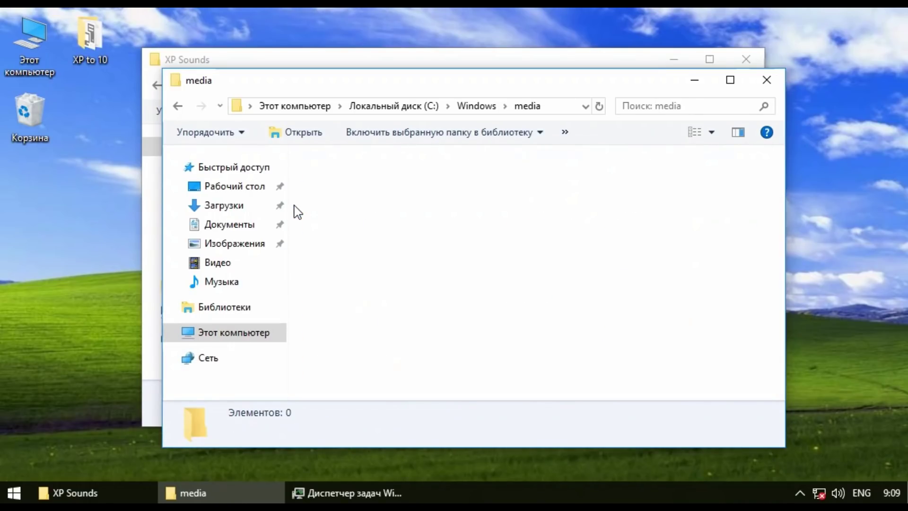
pyautogui.rightClick(299, 203)
pyautogui.click(371, 318)
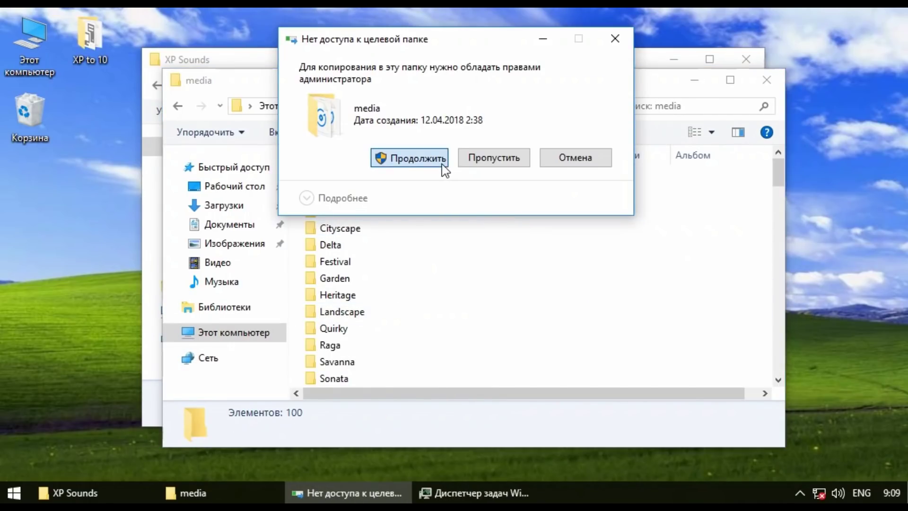
pyautogui.click(380, 155)
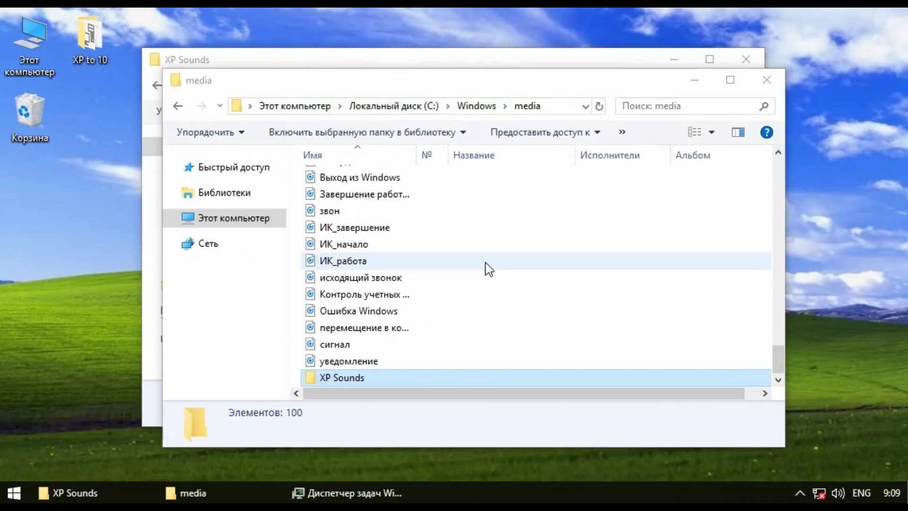
# Step: Examine the contents of the copied XP Sounds folder in C:\Windows\media and close its window
pyautogui.click(399, 375)
pyautogui.click(350, 175)
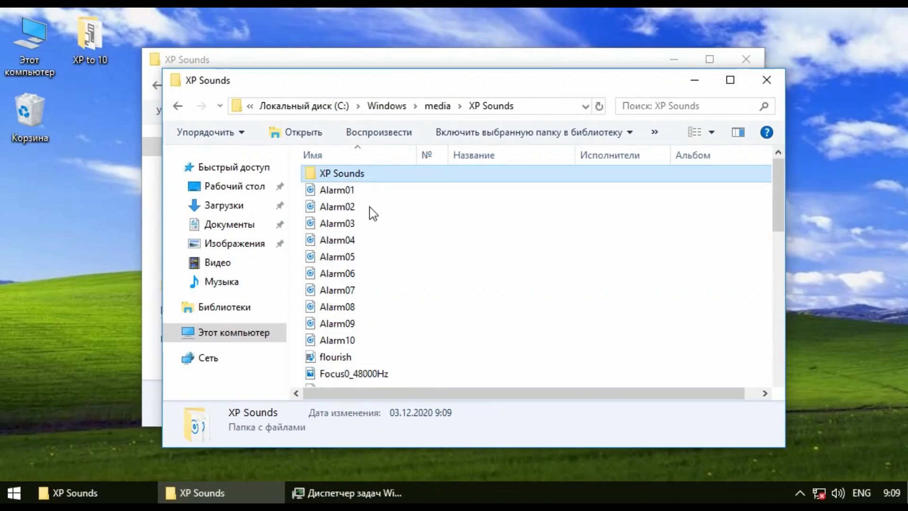
pyautogui.scroll(-8, 370, 206)
pyautogui.scroll(8, 365, 209)
pyautogui.click(767, 80)
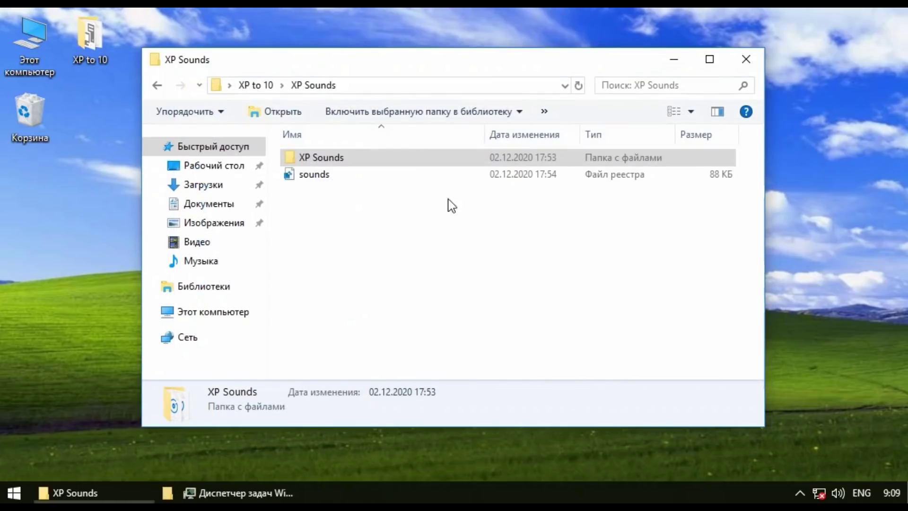
# Step: Review the sound scheme entries of the sounds registry file in Notepad, then close it
pyautogui.click(308, 176)
pyautogui.rightClick(306, 175)
pyautogui.click(372, 203)
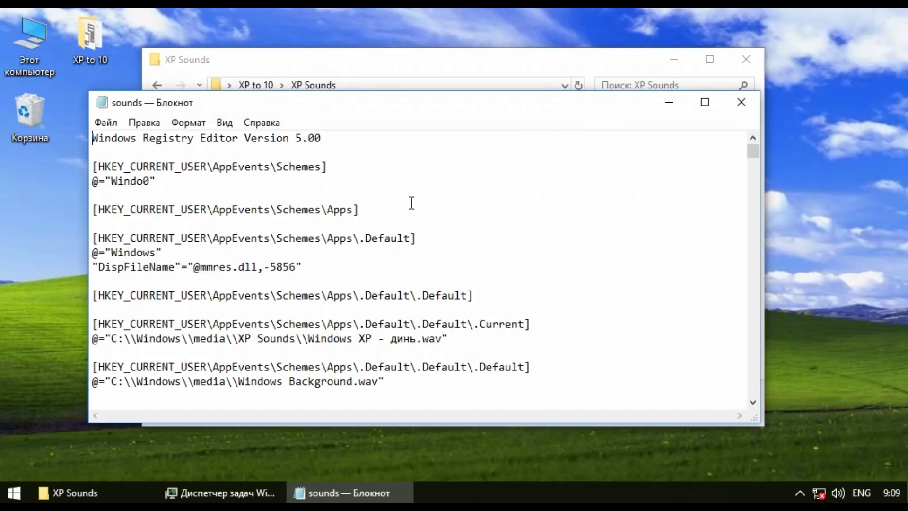
pyautogui.scroll(-20, 246, 166)
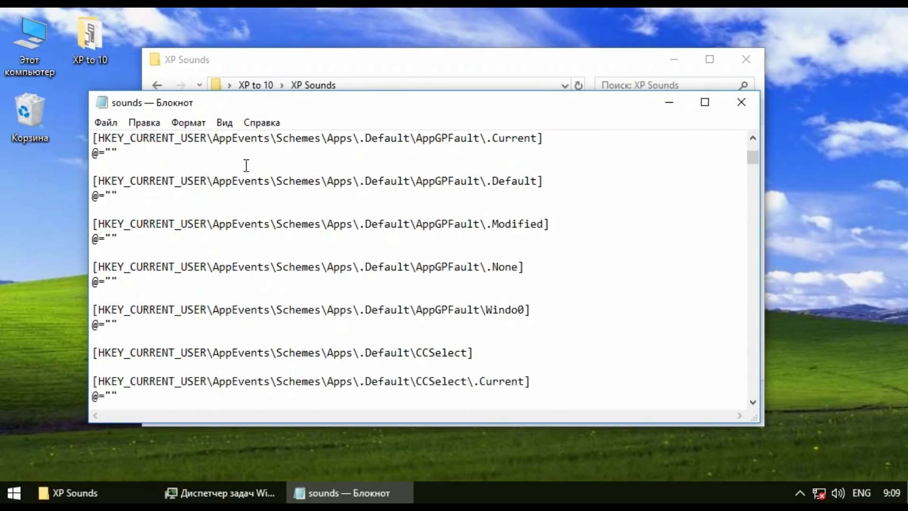
pyautogui.scroll(-5, 247, 167)
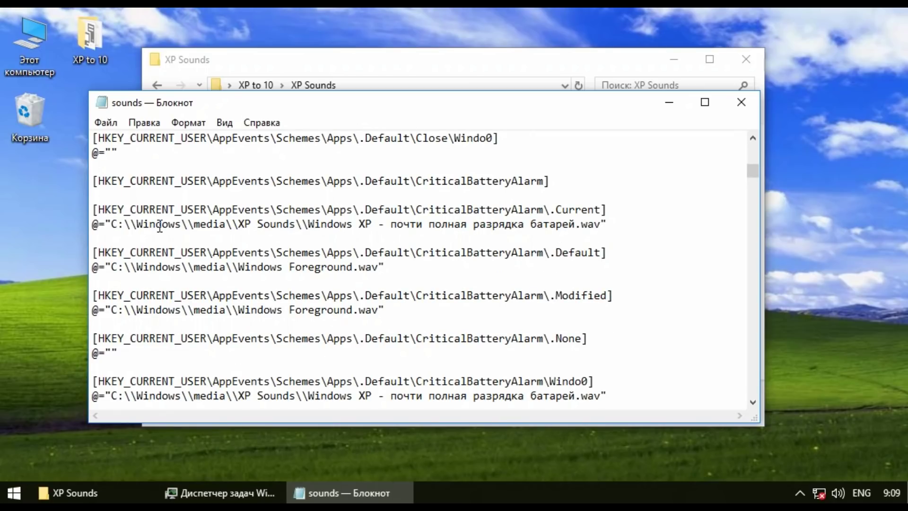
pyautogui.scroll(-10, 160, 227)
pyautogui.click(741, 102)
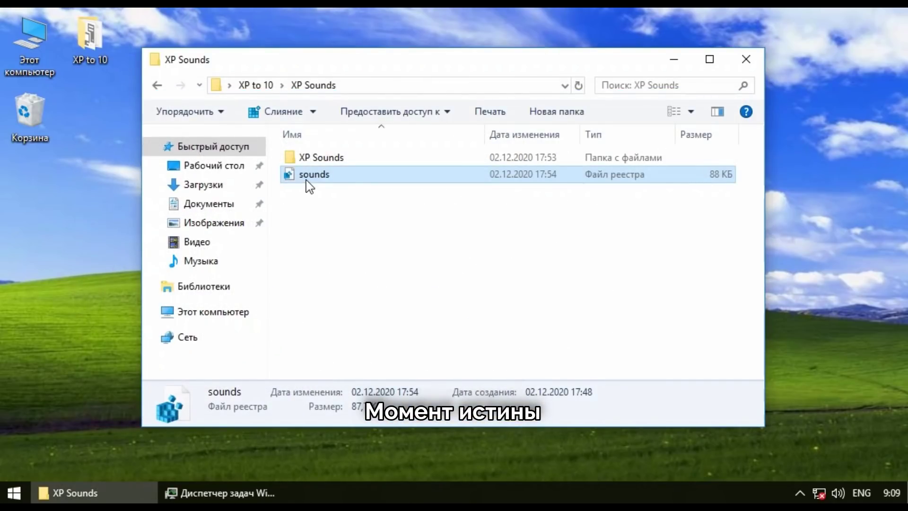
# Step: Merge the sounds registry file into the registry and minimize the XP Sounds folder
pyautogui.press('Return')
pyautogui.click(367, 359)
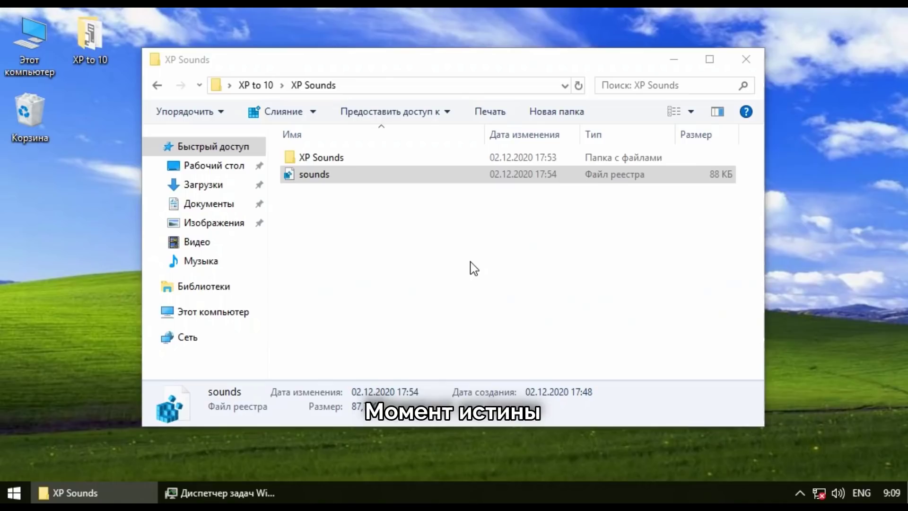
pyautogui.click(562, 274)
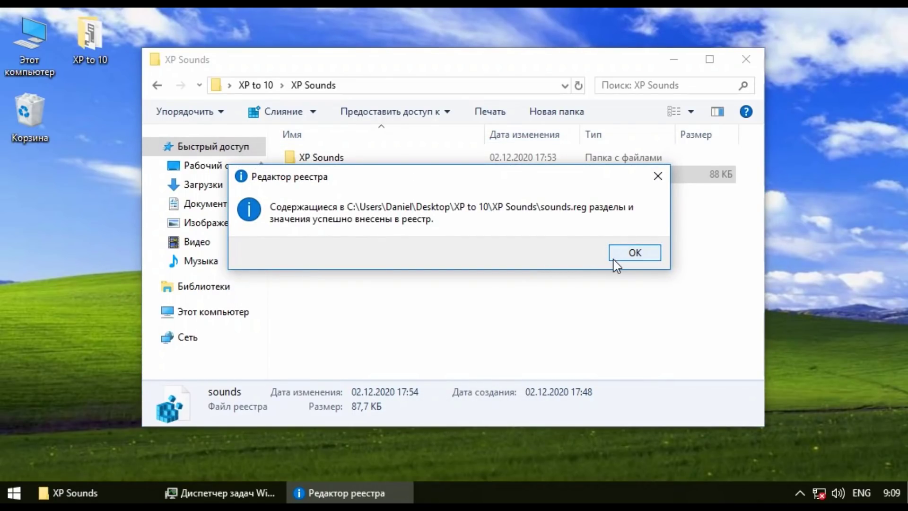
pyautogui.click(630, 254)
pyautogui.click(674, 60)
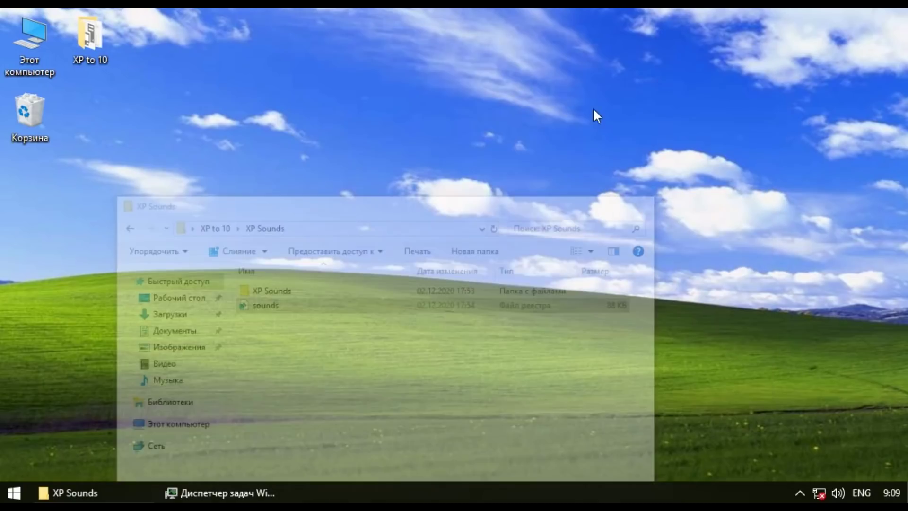
# Step: Restore the classic Task Manager and open its About window to test the alert sound again
pyautogui.click(257, 493)
pyautogui.click(281, 79)
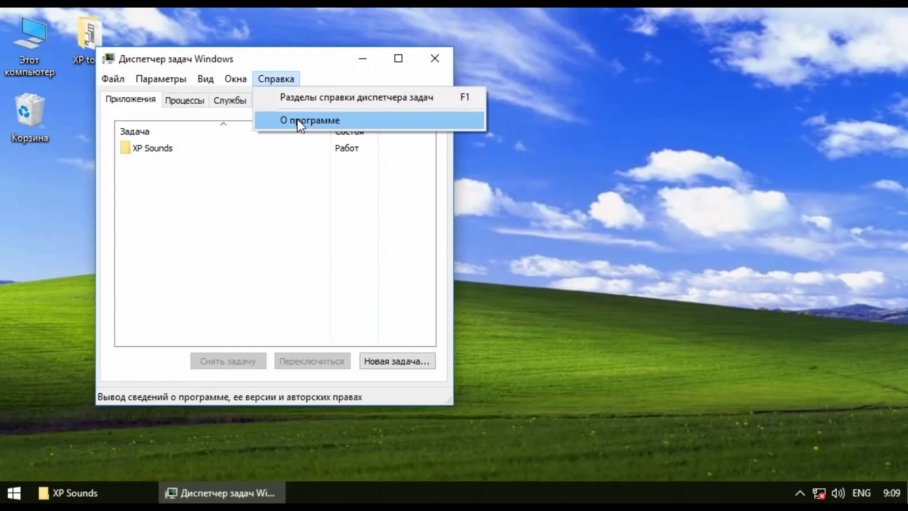
pyautogui.click(300, 120)
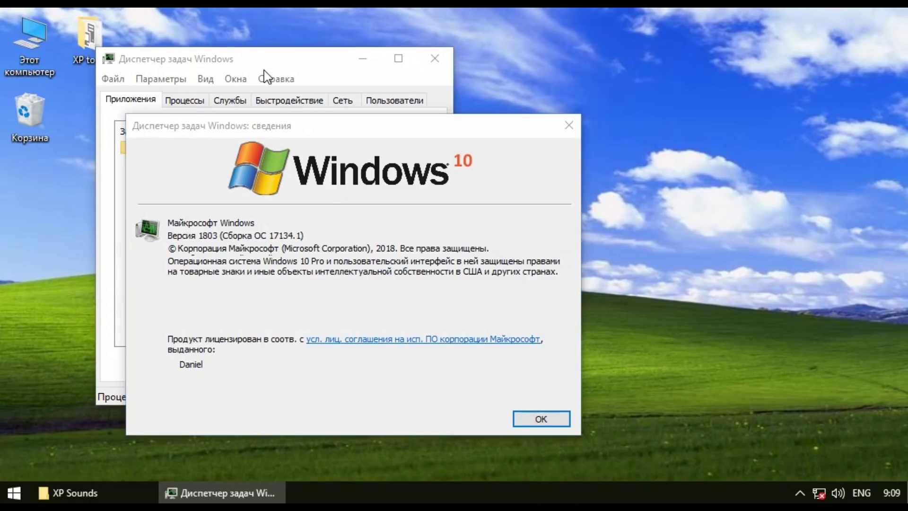
# Step: Close the Task Manager About window and Task Manager, and open the Welcome text folder inside XP to 10
pyautogui.click(558, 420)
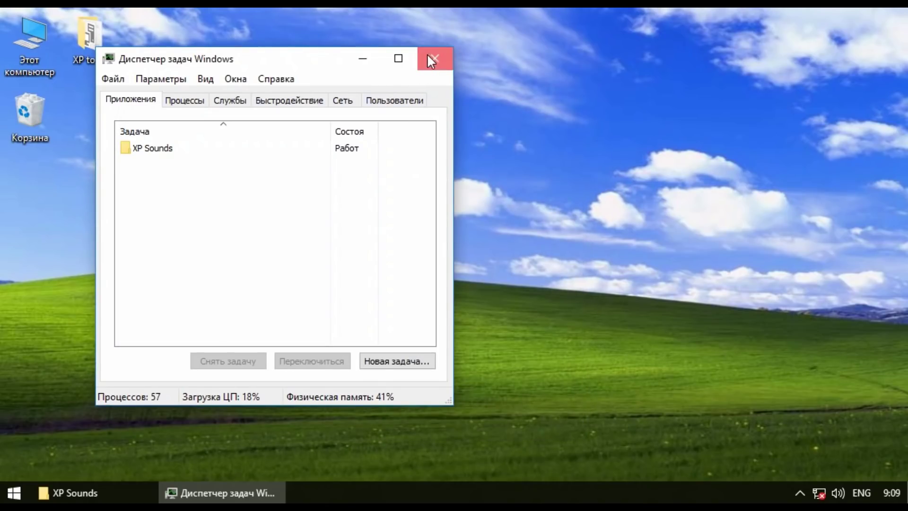
pyautogui.click(431, 60)
pyautogui.click(123, 492)
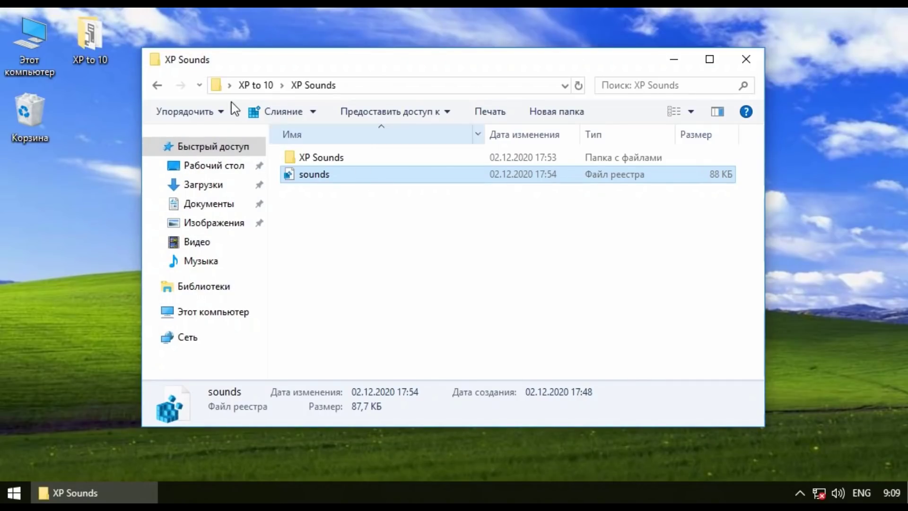
pyautogui.click(157, 89)
pyautogui.doubleClick(348, 303)
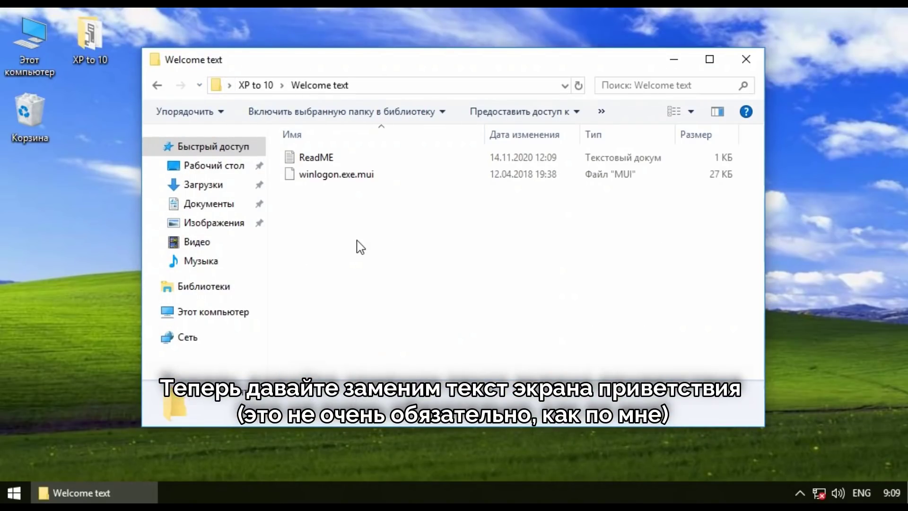
# Step: Read the ReadME file in the Welcome text folder for the copy destination, then close it
pyautogui.doubleClick(352, 160)
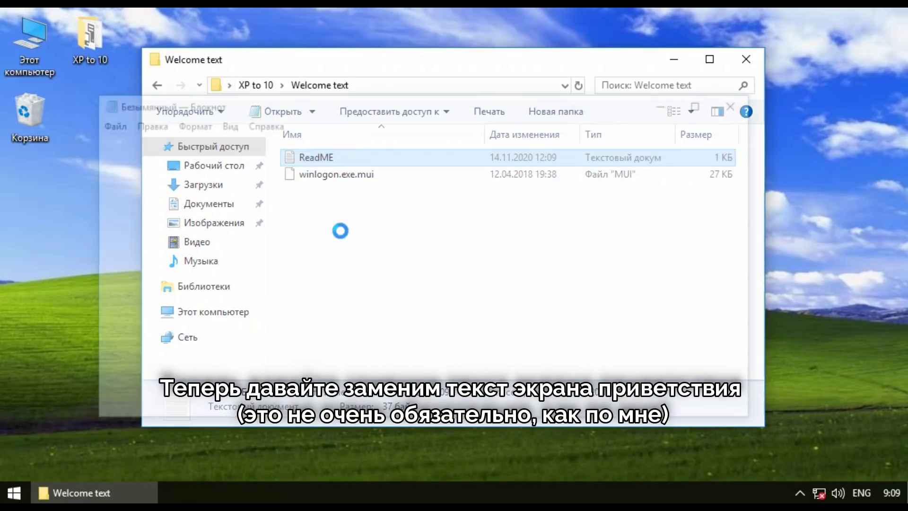
pyautogui.click(163, 140)
pyautogui.moveTo(174, 140); pyautogui.dragTo(347, 166)
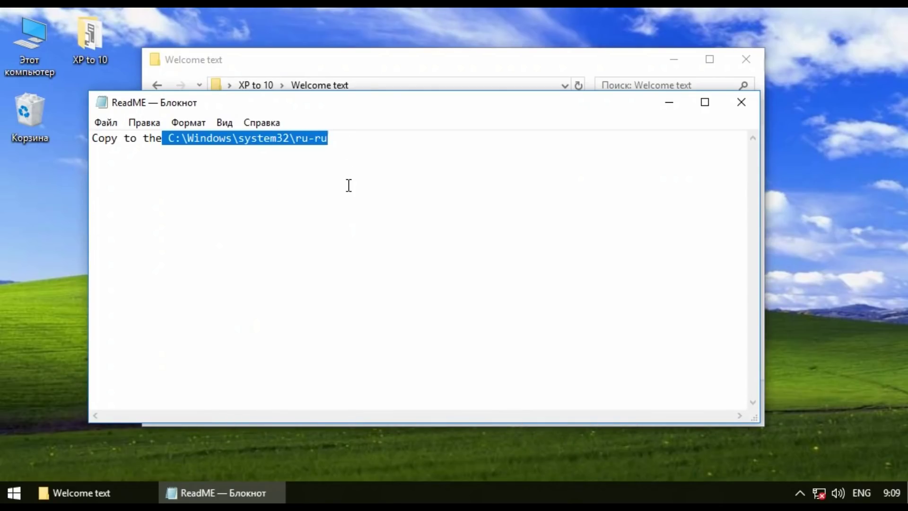
pyautogui.click(741, 102)
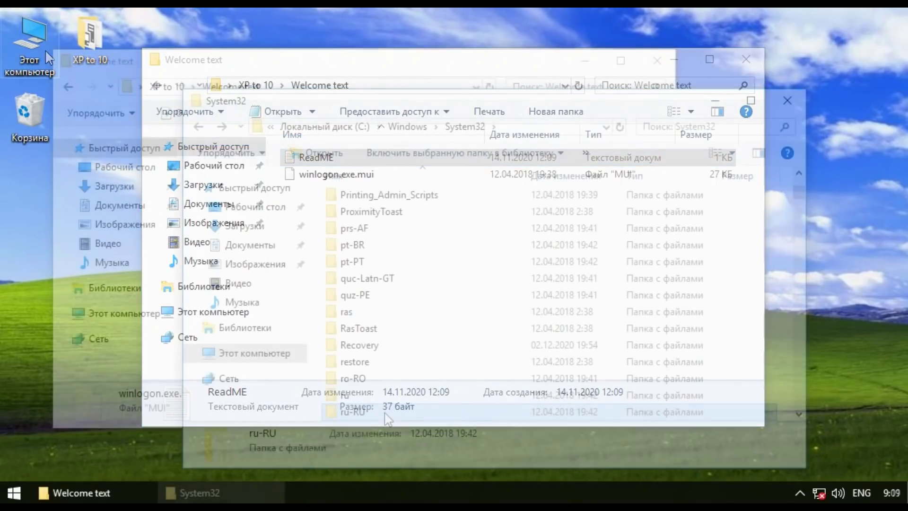
# Step: Make the current user account the owner of the ru-RU folder in C:\Windows\System32 and close its properties
pyautogui.click(440, 398)
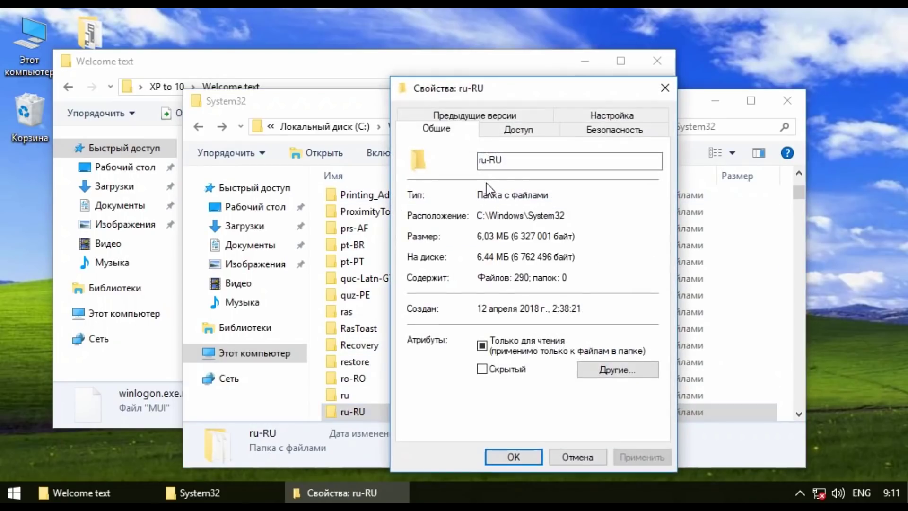
pyautogui.click(605, 132)
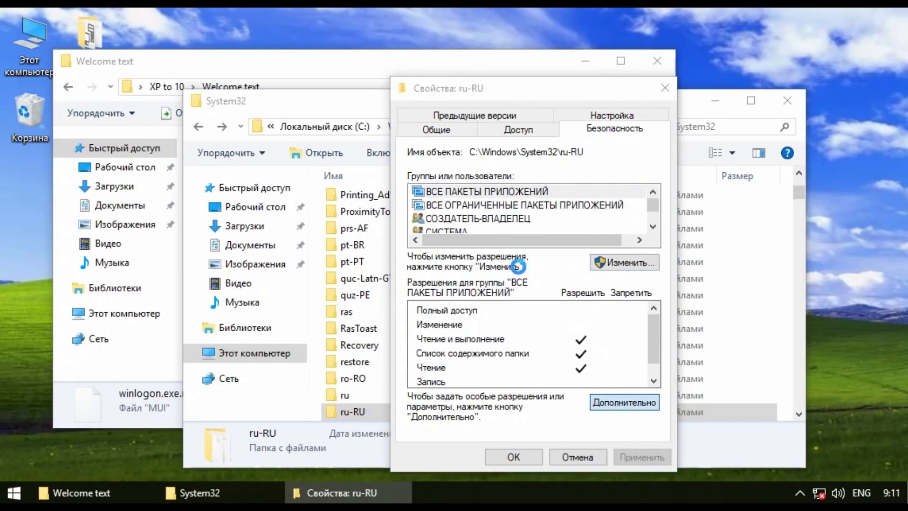
pyautogui.click(624, 402)
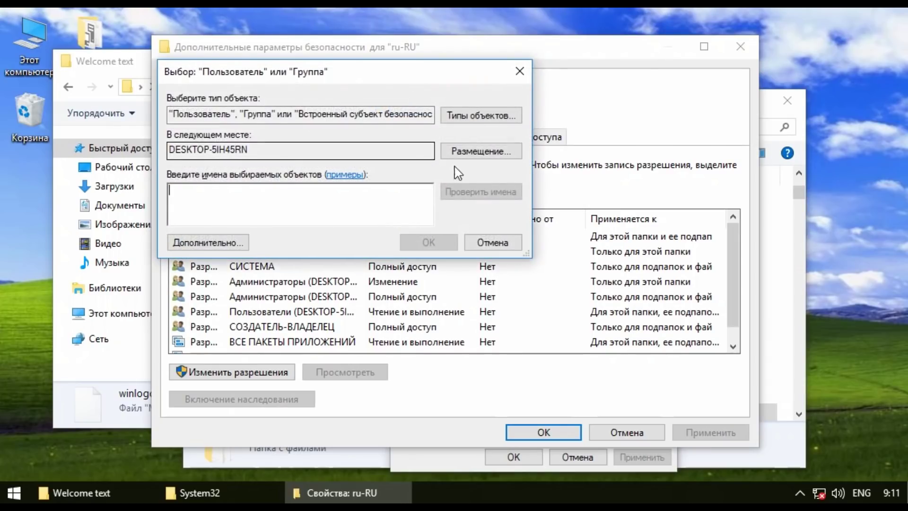
pyautogui.click(208, 242)
pyautogui.click(532, 177)
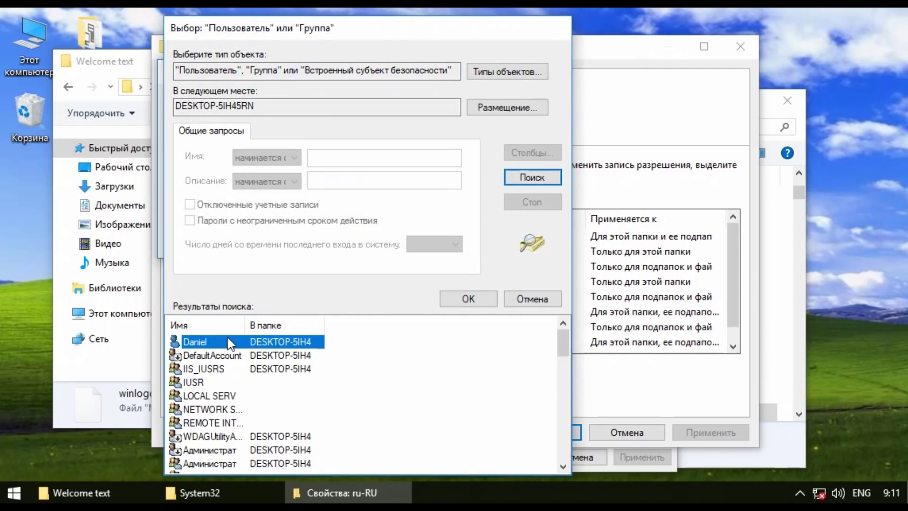
pyautogui.doubleClick(229, 342)
pyautogui.click(439, 249)
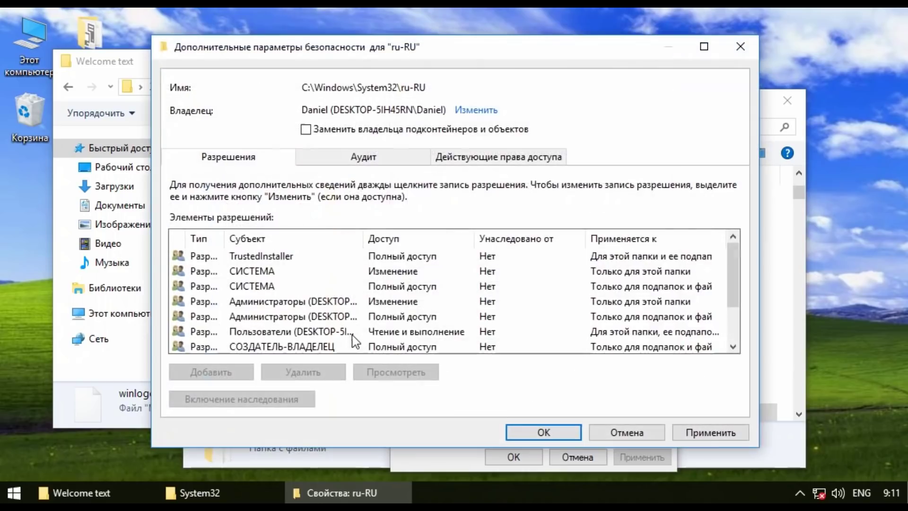
pyautogui.click(725, 439)
pyautogui.click(581, 312)
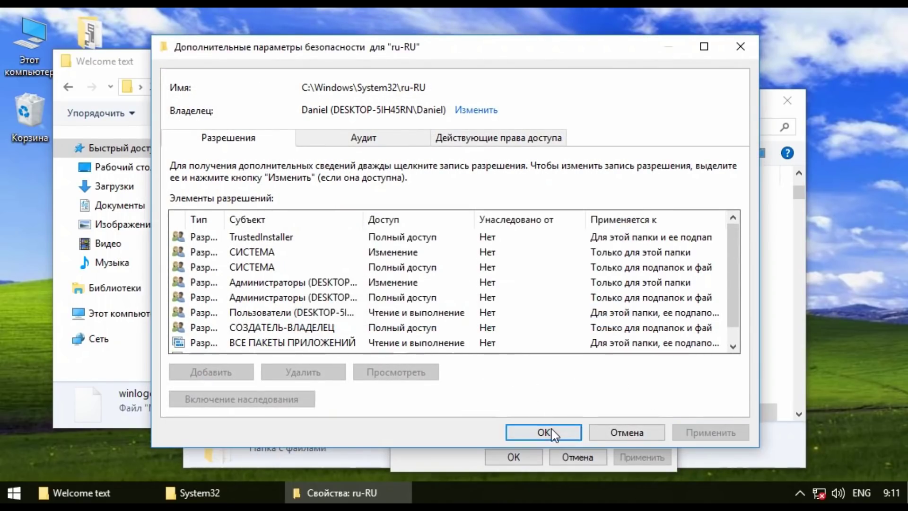
pyautogui.click(551, 433)
pyautogui.click(514, 457)
# Step: Reopen the ru-RU folder's security permissions and grant the Administrators group full control
pyautogui.hotkey('alt', 'Return')
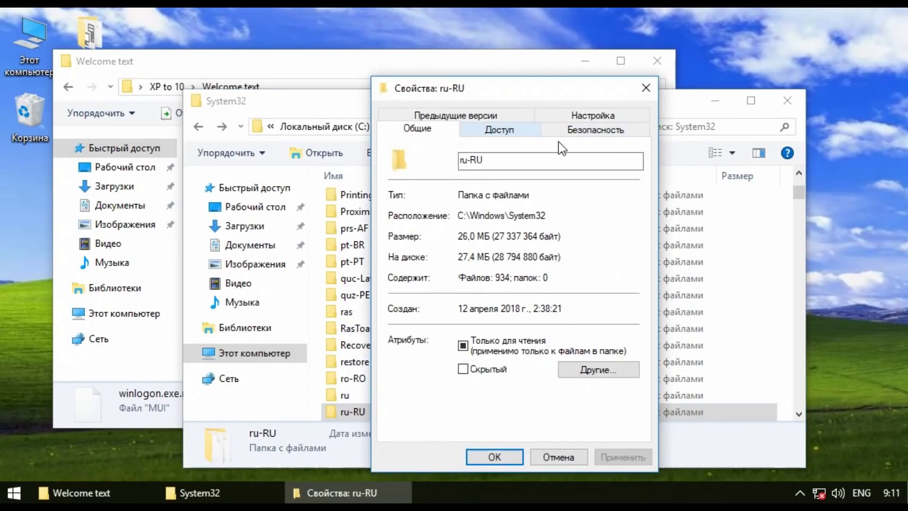
pyautogui.click(595, 129)
pyautogui.scroll(-1, 513, 222)
pyautogui.click(513, 224)
pyautogui.click(601, 262)
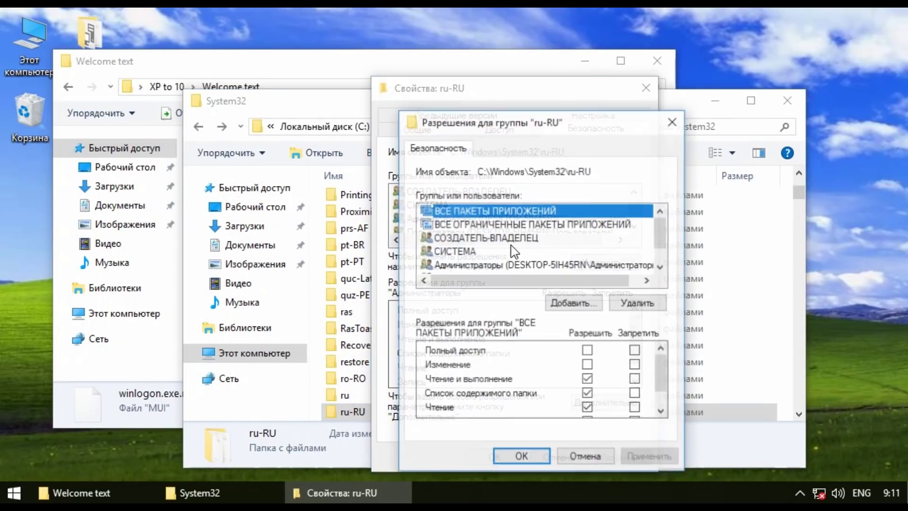
pyautogui.click(508, 265)
pyautogui.scroll(-1, 534, 246)
# Step: Allow the Users group to modify the ru-RU folder, apply the permissions and close the properties
pyautogui.click(534, 251)
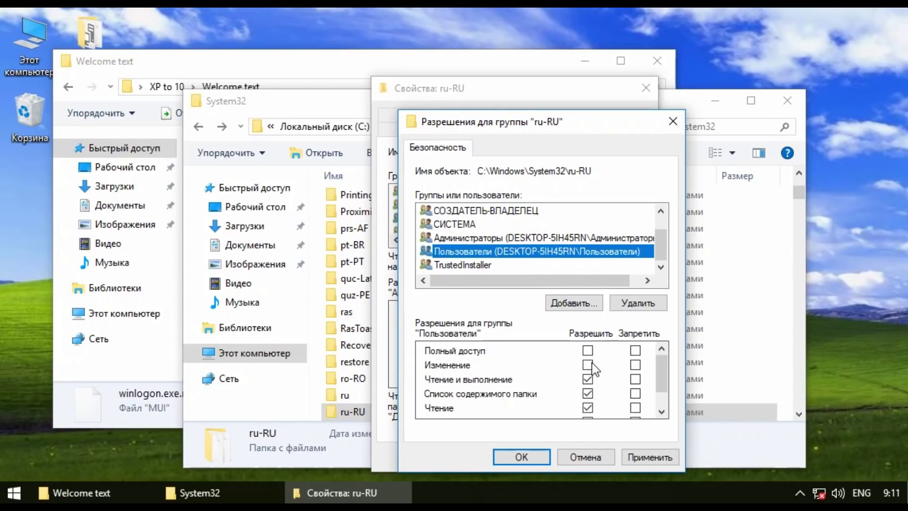
pyautogui.click(587, 365)
pyautogui.scroll(-1, 594, 368)
pyautogui.click(650, 457)
pyautogui.click(573, 317)
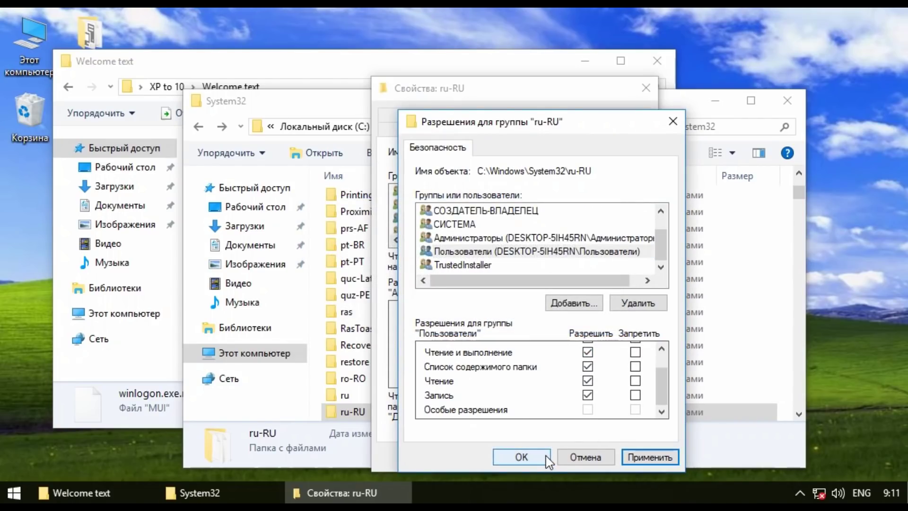
pyautogui.click(521, 457)
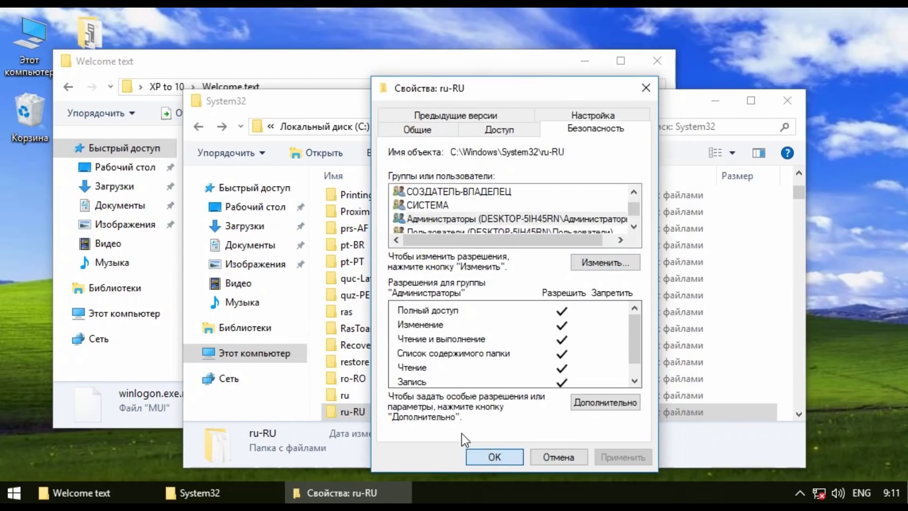
pyautogui.click(511, 457)
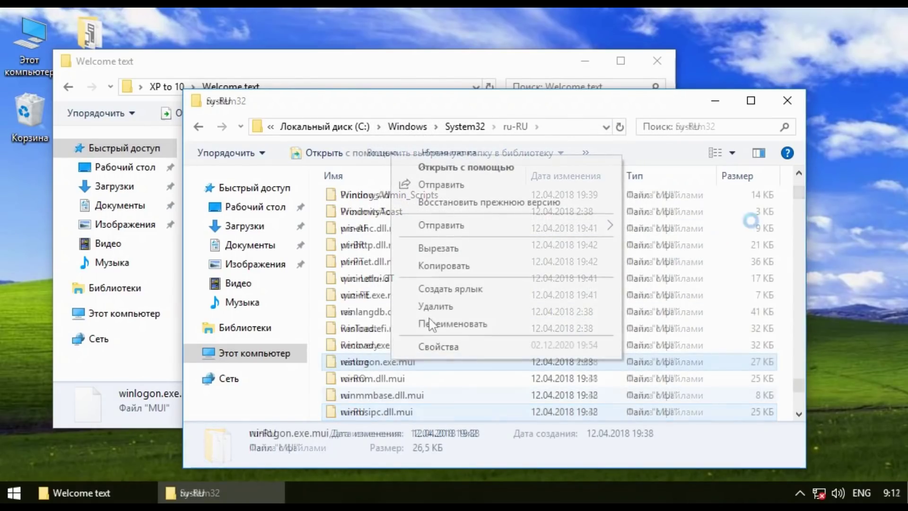
# Step: Try to delete winlogon.exe.mui from the ru-RU folder and to overwrite it with the Welcome text copy
pyautogui.click(434, 307)
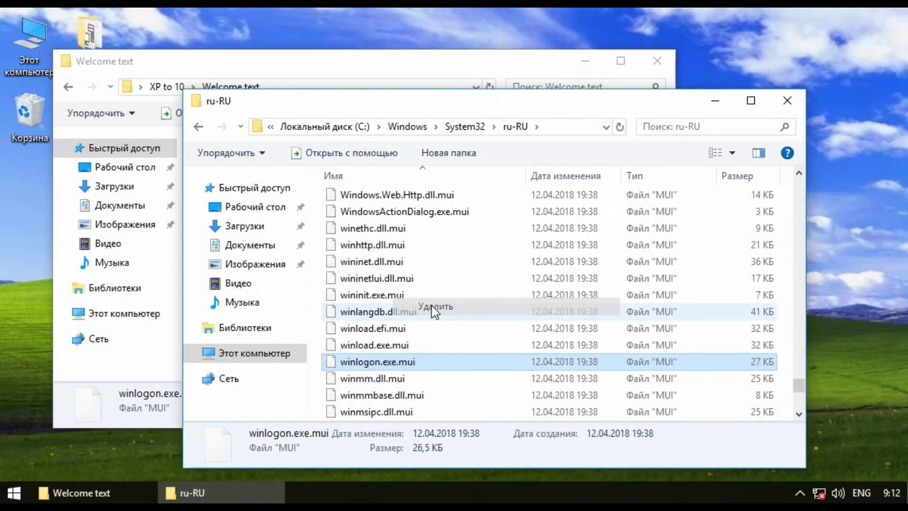
pyautogui.click(472, 185)
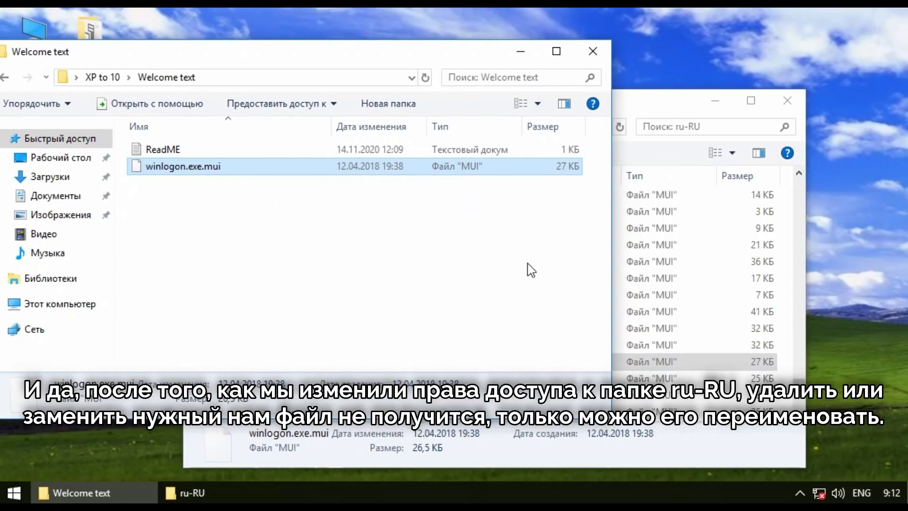
pyautogui.moveTo(531, 269); pyautogui.dragTo(732, 363)
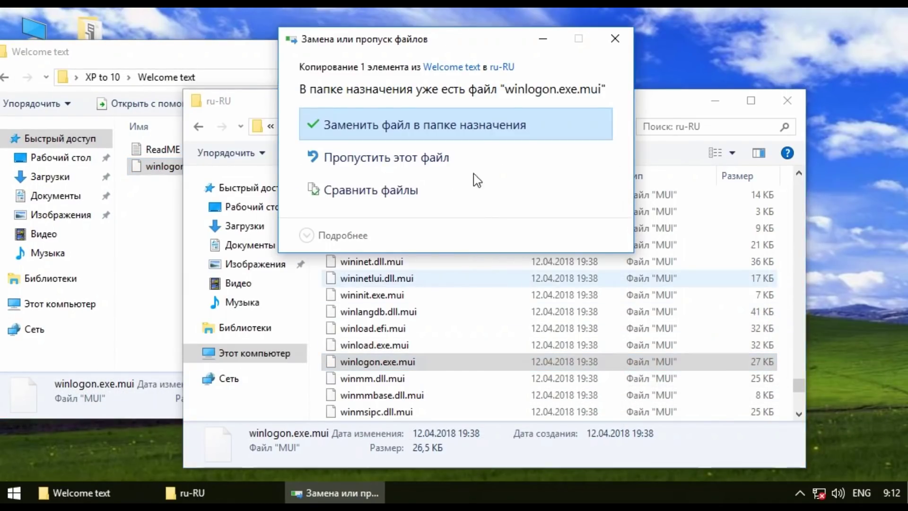
pyautogui.click(457, 127)
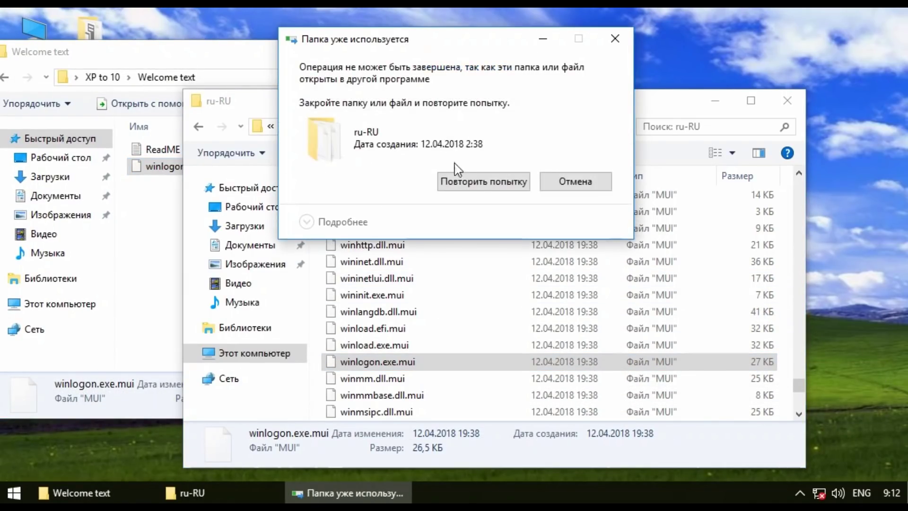
pyautogui.click(481, 180)
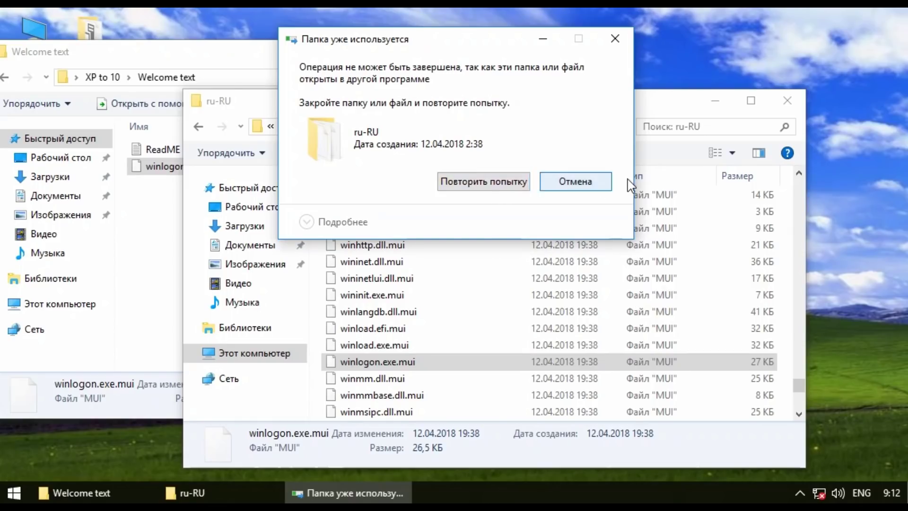
# Step: Rename the original winlogon.exe.mui in the ru-RU folder as winlogon.exe2.mui
pyautogui.rightClick(385, 359)
pyautogui.click(400, 365)
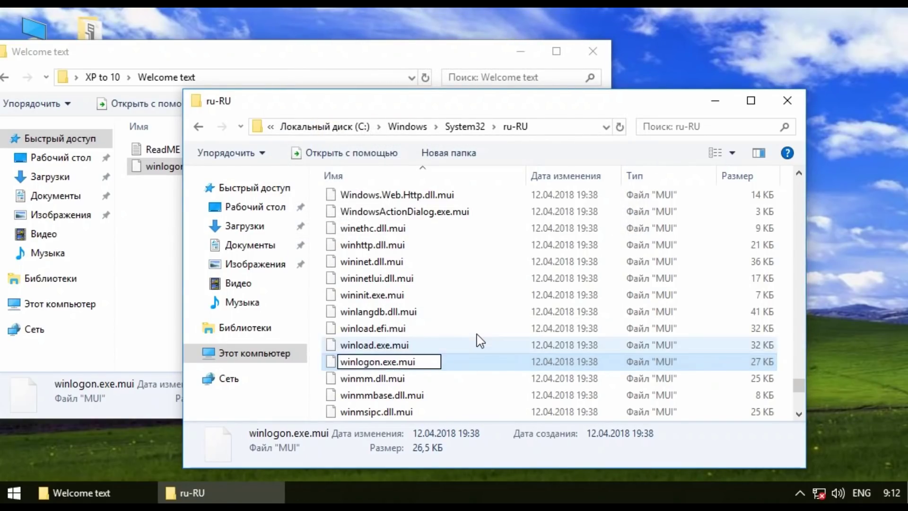
pyautogui.write('2')
pyautogui.click(439, 319)
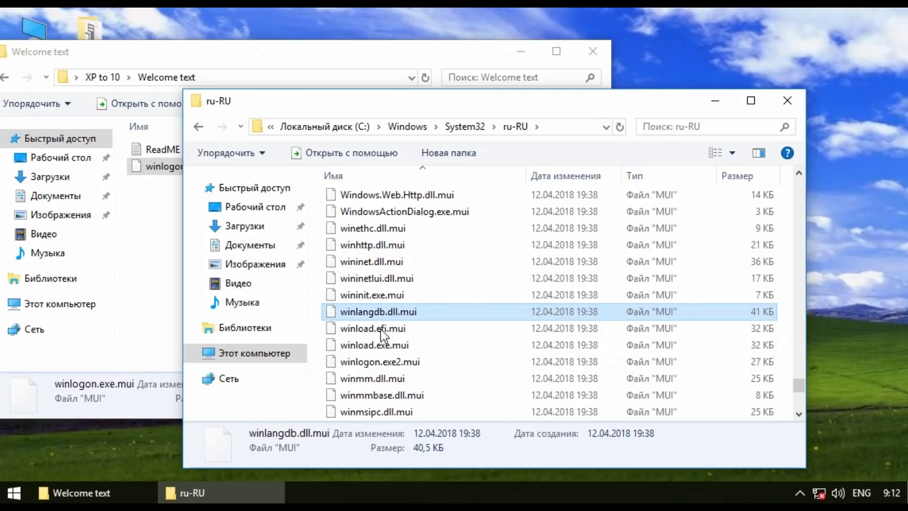
# Step: Copy winlogon.exe.mui from the Welcome text folder into ru-RU, keeping its file name
pyautogui.moveTo(168, 170); pyautogui.dragTo(785, 345)
pyautogui.press('F2')
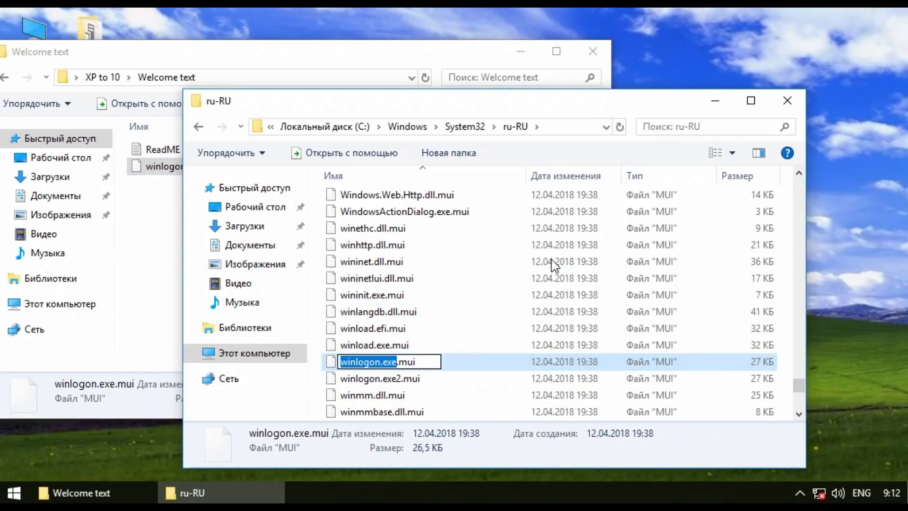
pyautogui.click(511, 345)
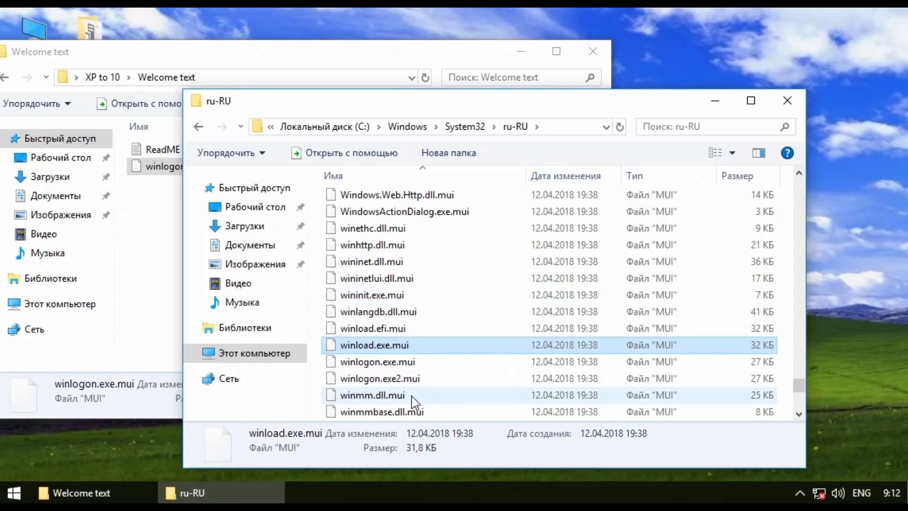
pyautogui.click(409, 363)
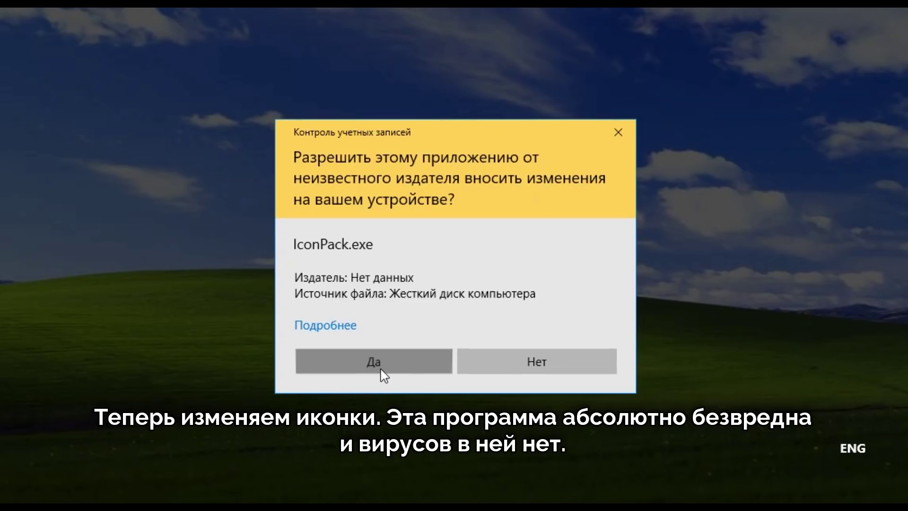
# Step: Allow IconPack.exe to run, accept its agreement, install the Windows XP icon pack with all files patched, and finish the installer
pyautogui.click(381, 428)
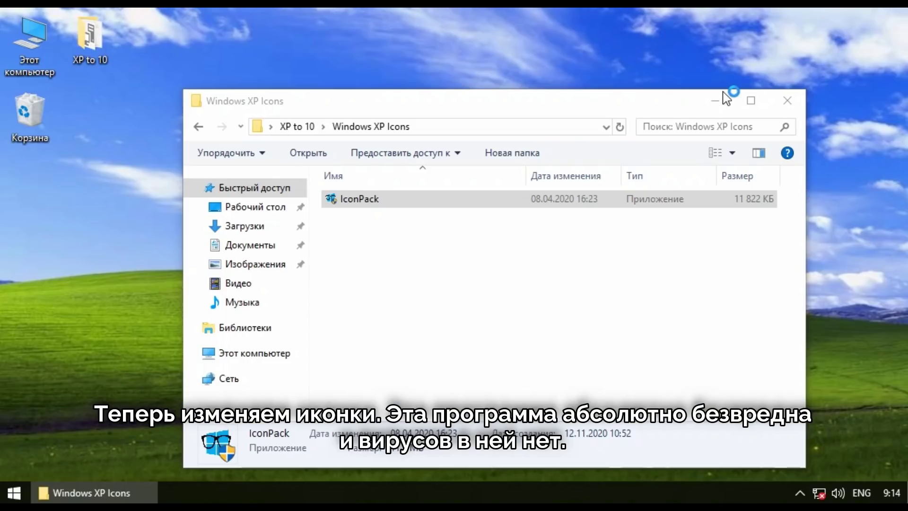
pyautogui.click(723, 95)
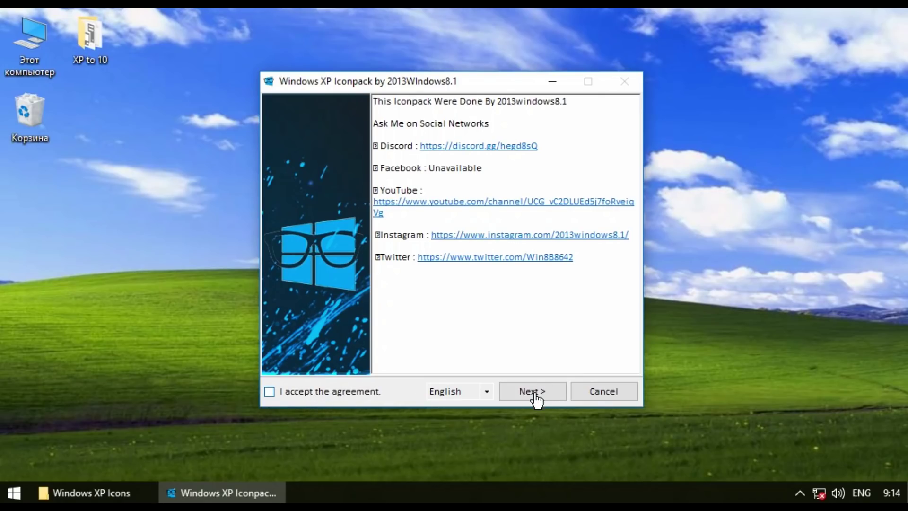
pyautogui.click(533, 392)
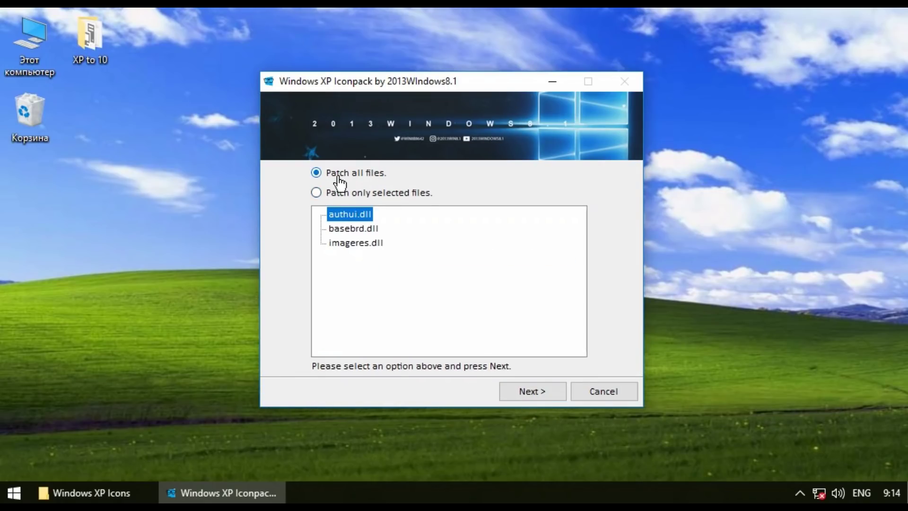
pyautogui.click(549, 393)
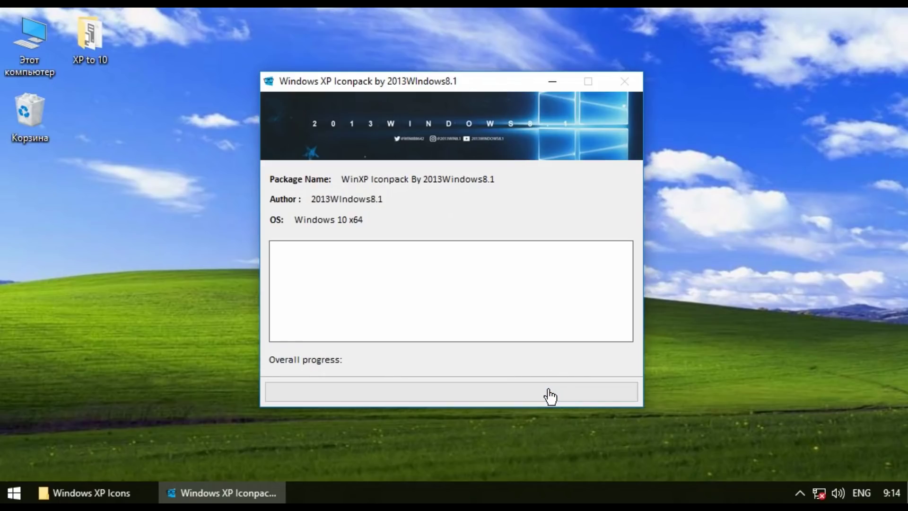
pyautogui.click(472, 307)
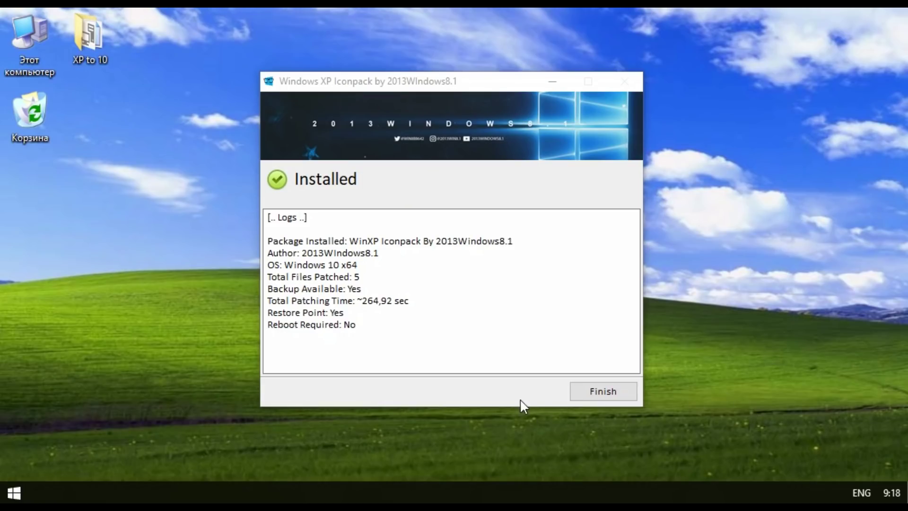
pyautogui.click(582, 397)
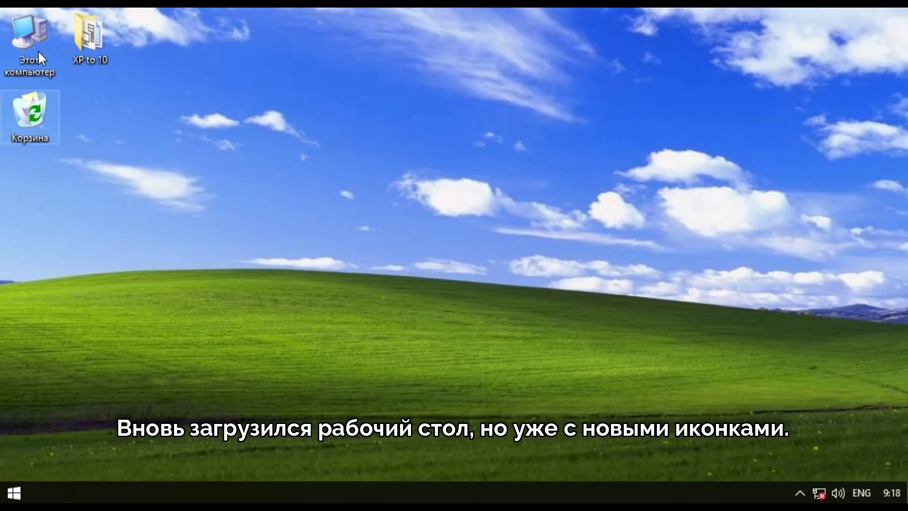
# Step: Set the desktop view to small icons
pyautogui.rightClick(247, 87)
pyautogui.moveTo(284, 98)
pyautogui.click(527, 137)
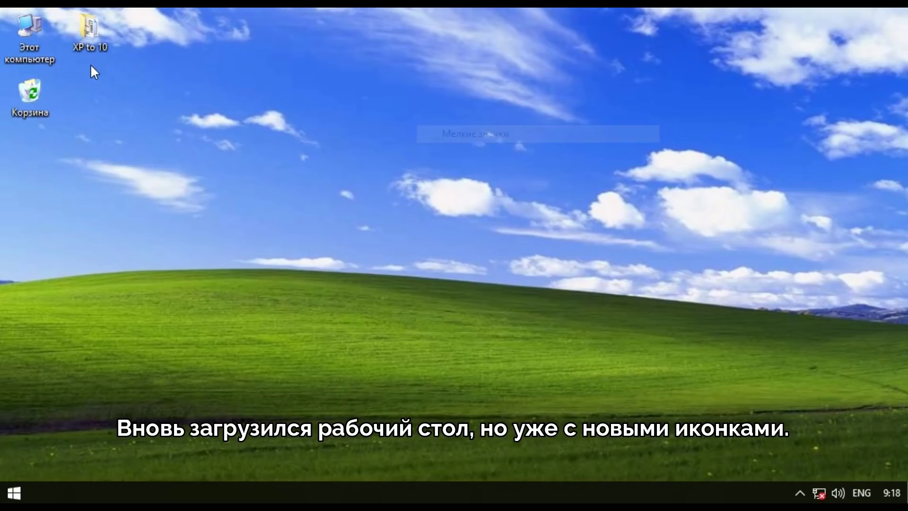
# Step: Check the XP icons in This PC and in the computer's system properties, and close the windows
pyautogui.doubleClick(32, 58)
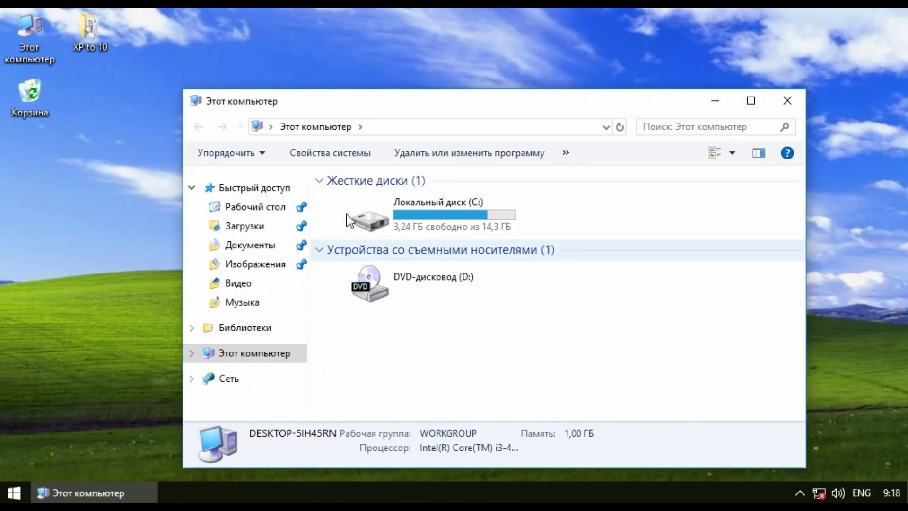
pyautogui.click(331, 160)
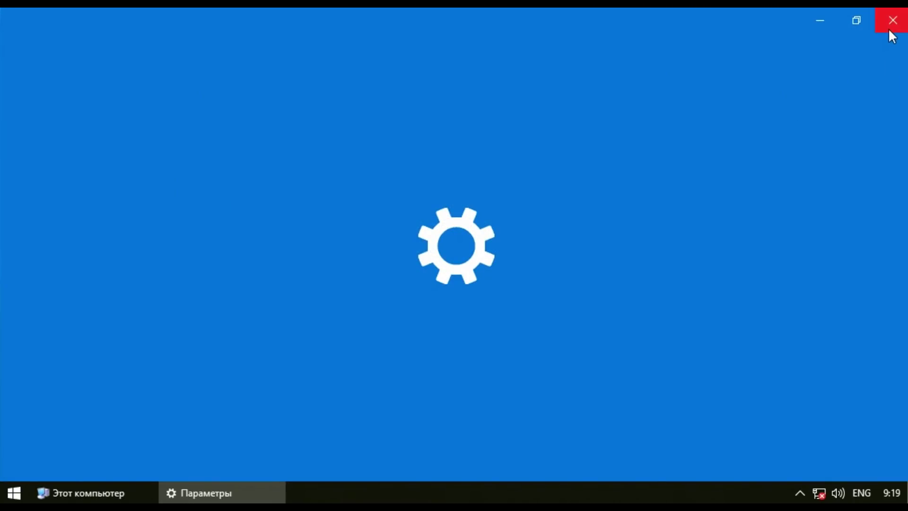
pyautogui.click(890, 31)
pyautogui.hotkey('alt', 'F4')
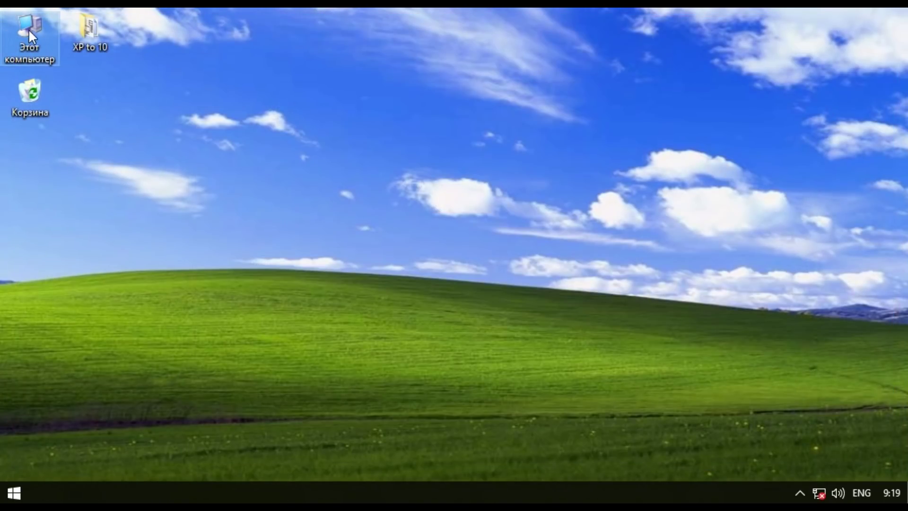
pyautogui.rightClick(34, 30)
pyautogui.click(112, 218)
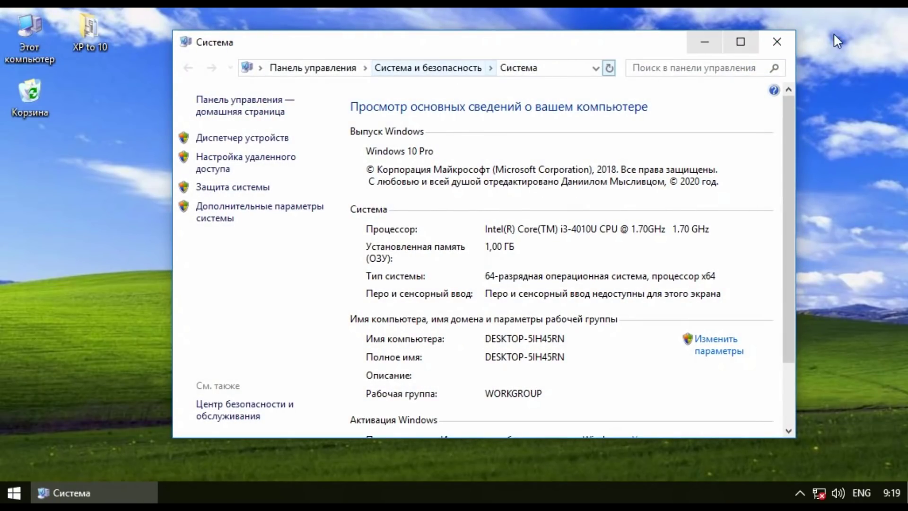
pyautogui.click(777, 42)
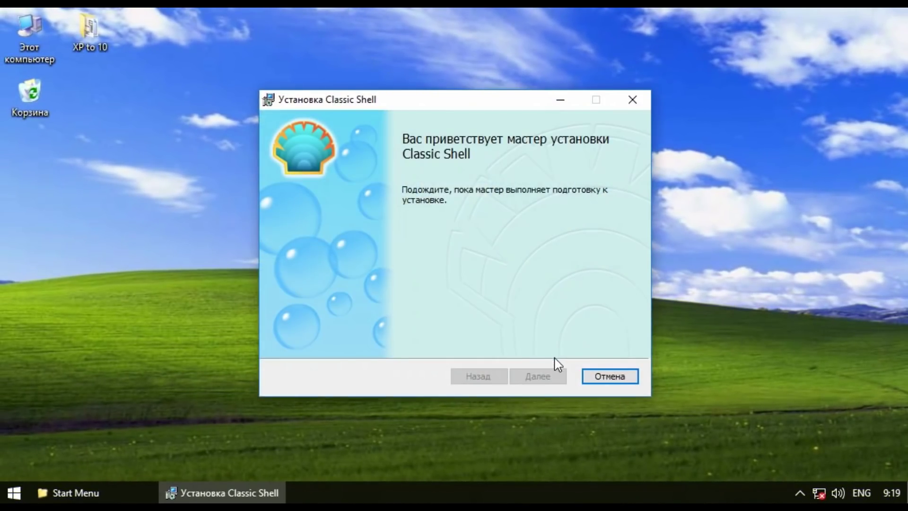
# Step: Accept the Classic Shell licence, exclude the Classic Shell Update and Classic IE components, and turn off creating a Start menu folder
pyautogui.click(535, 377)
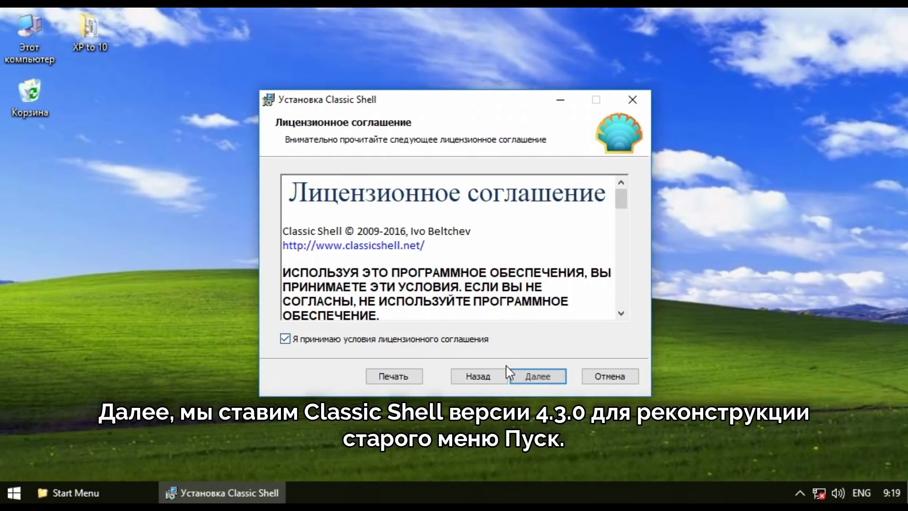
pyautogui.click(512, 375)
pyautogui.click(366, 259)
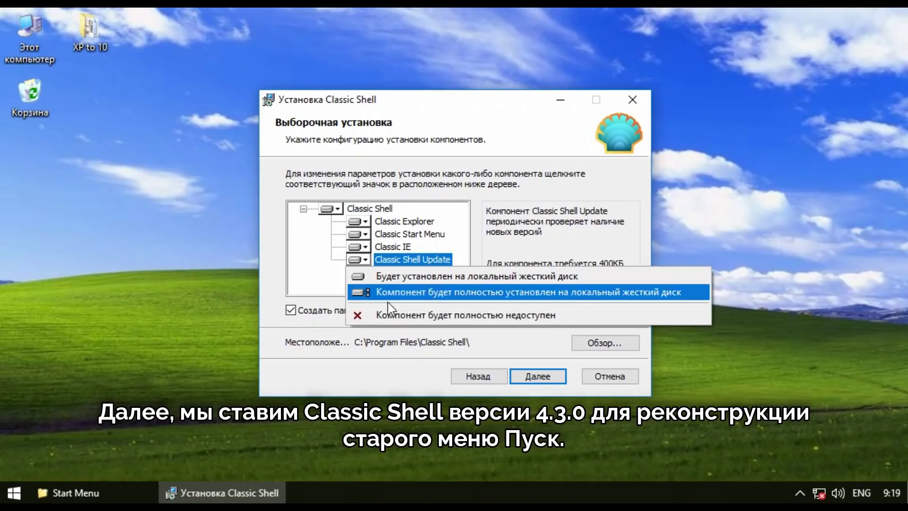
pyautogui.click(388, 314)
pyautogui.click(365, 247)
pyautogui.click(379, 261)
pyautogui.click(365, 247)
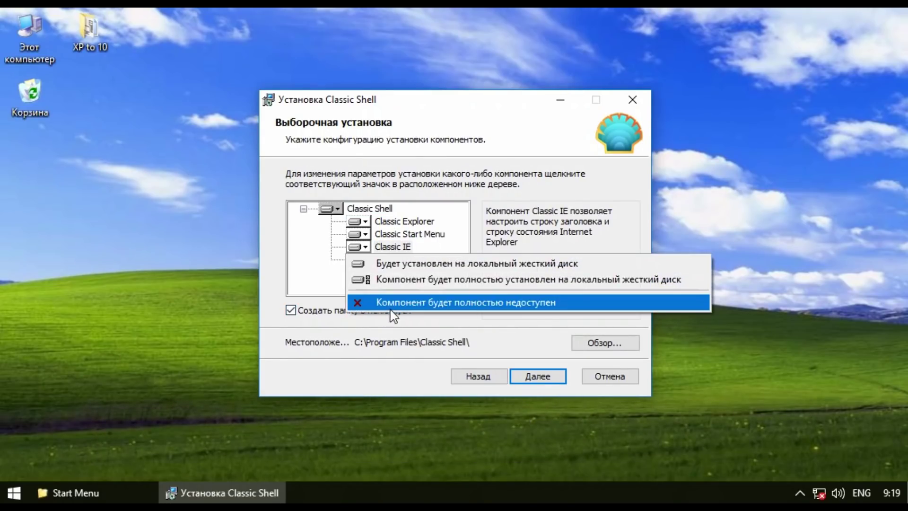
pyautogui.click(391, 311)
pyautogui.click(323, 314)
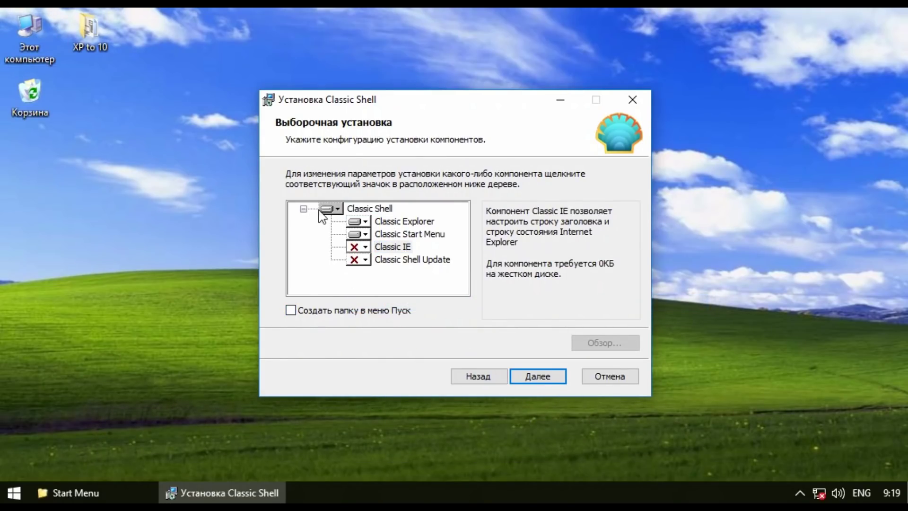
# Step: Install Classic Shell with Classic Explorer and Classic Start Menu kept, and finish the installer
pyautogui.click(364, 222)
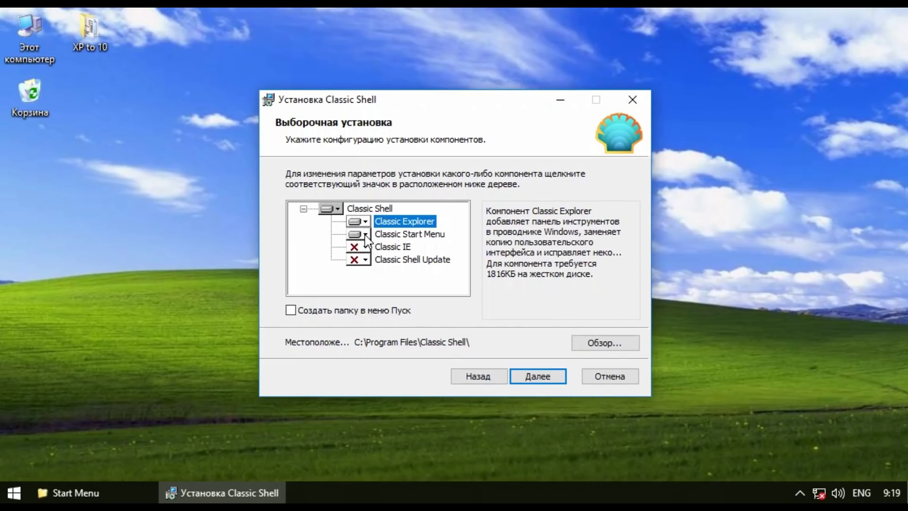
pyautogui.click(366, 235)
pyautogui.click(437, 297)
pyautogui.click(536, 377)
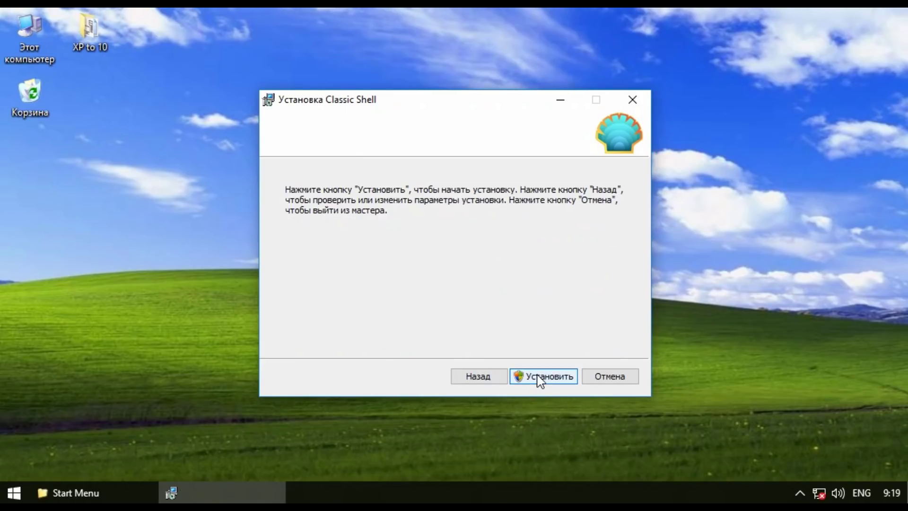
pyautogui.click(539, 377)
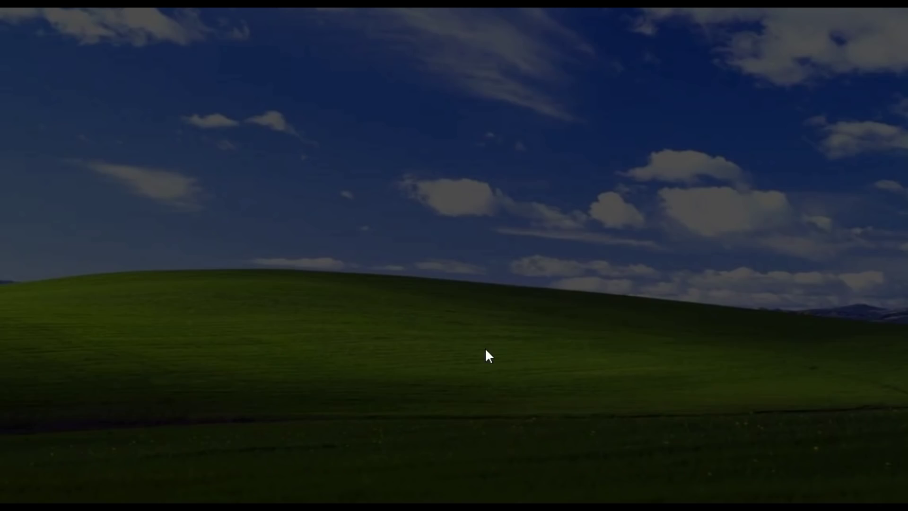
pyautogui.click(416, 352)
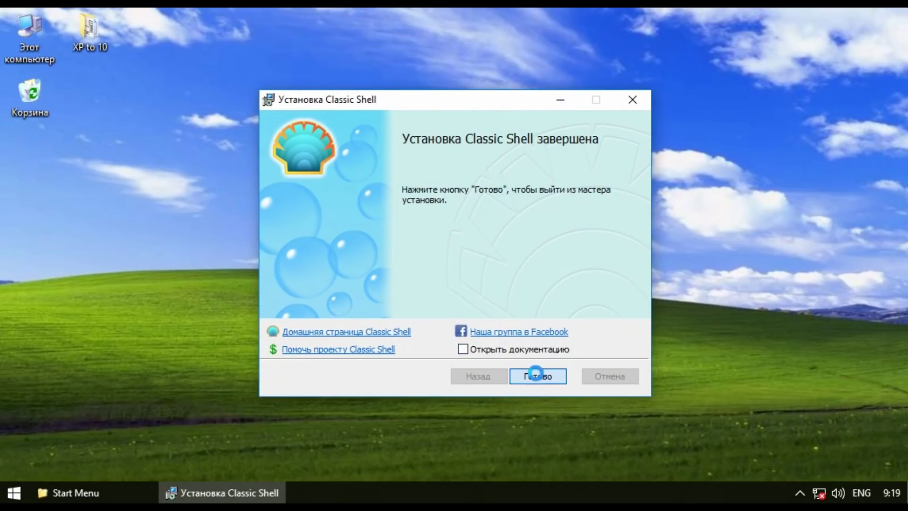
pyautogui.click(536, 375)
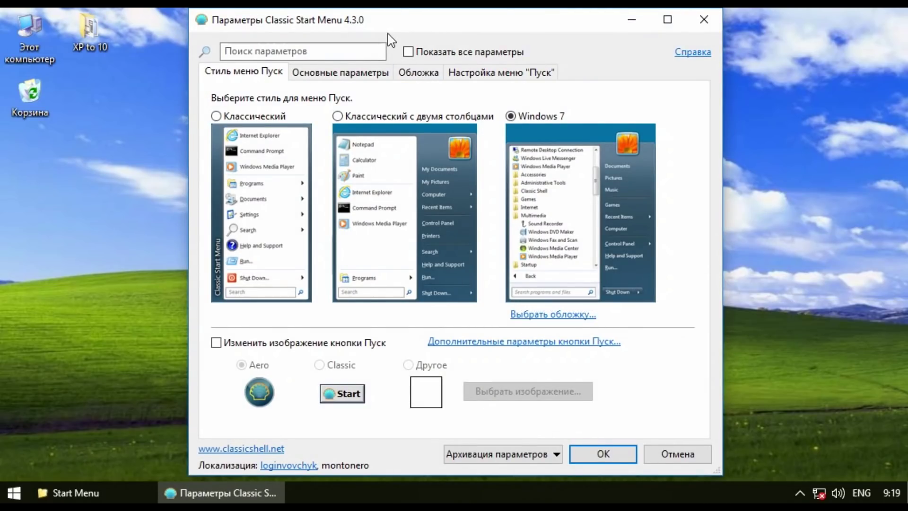
# Step: Show all parameters in the Classic Start Menu settings
pyautogui.moveTo(372, 20); pyautogui.dragTo(367, 30)
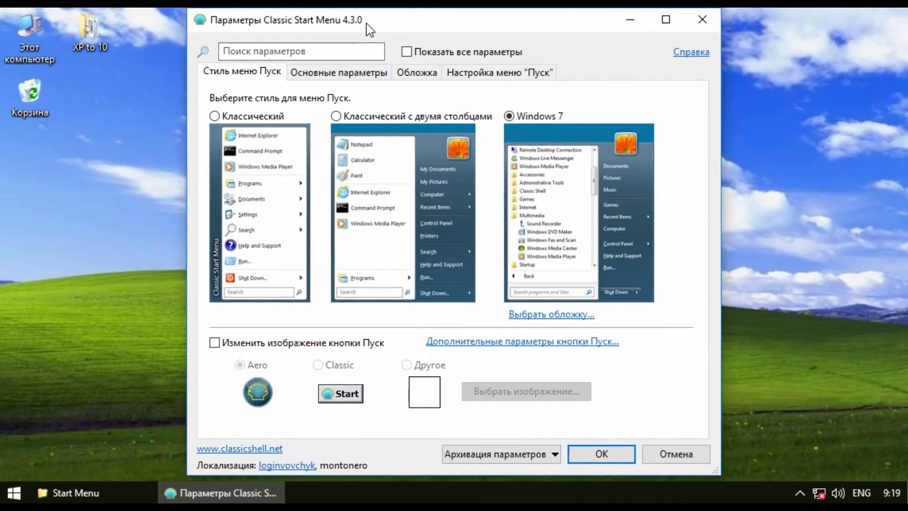
pyautogui.click(406, 53)
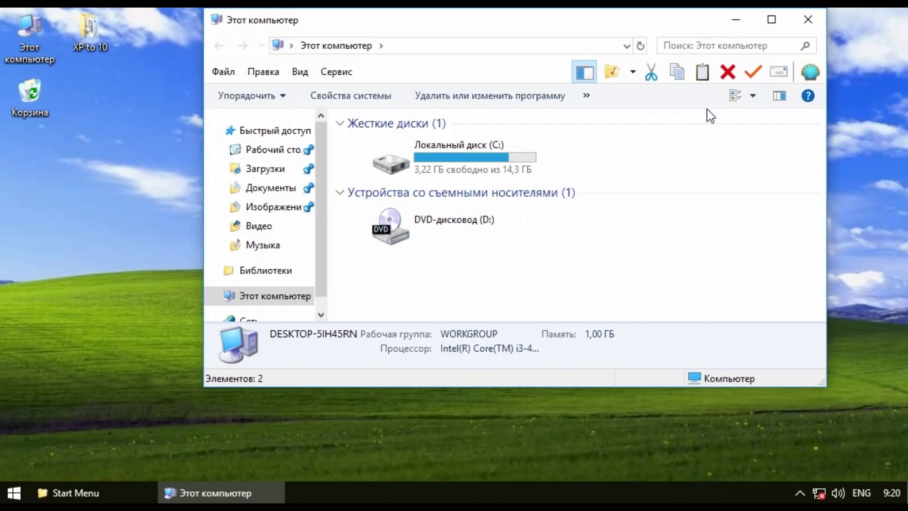
# Step: Show all Classic Explorer settings, turn off large toolbar buttons, and enable text at the side and the adjustable toolbar size
pyautogui.click(809, 77)
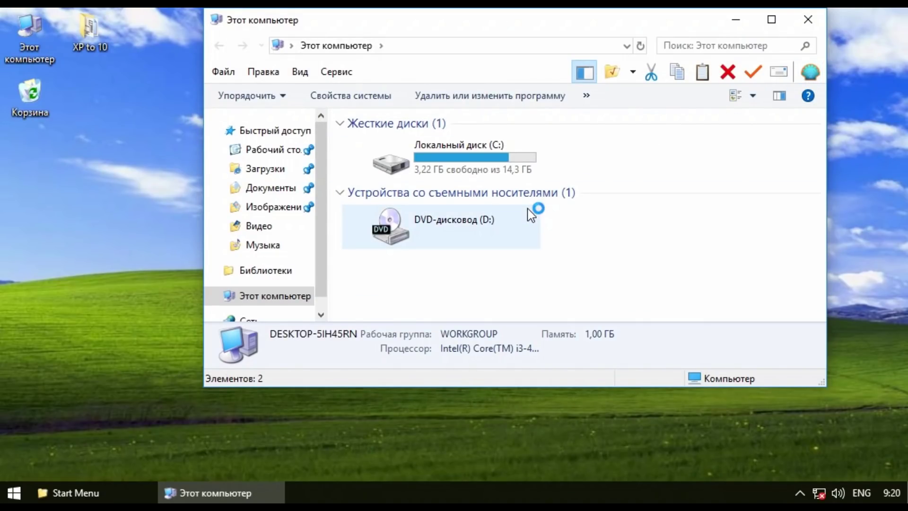
pyautogui.click(421, 102)
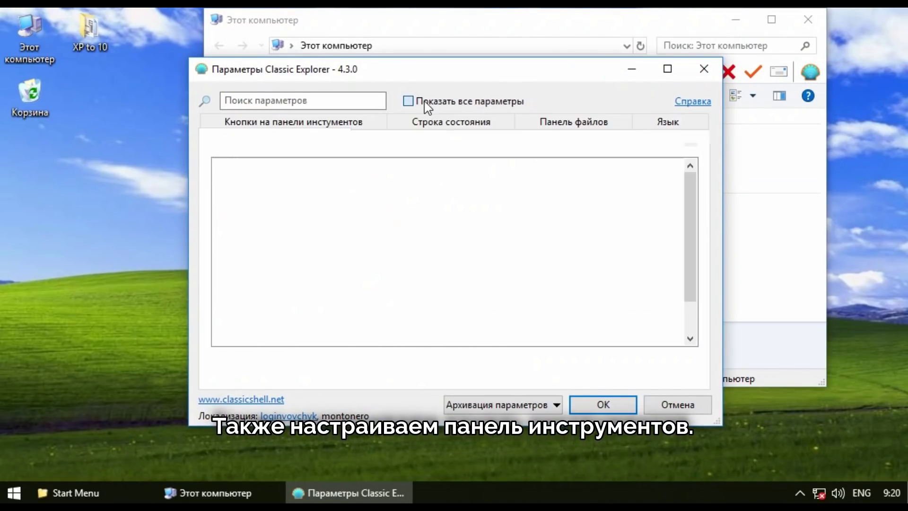
pyautogui.moveTo(461, 72); pyautogui.dragTo(364, 66)
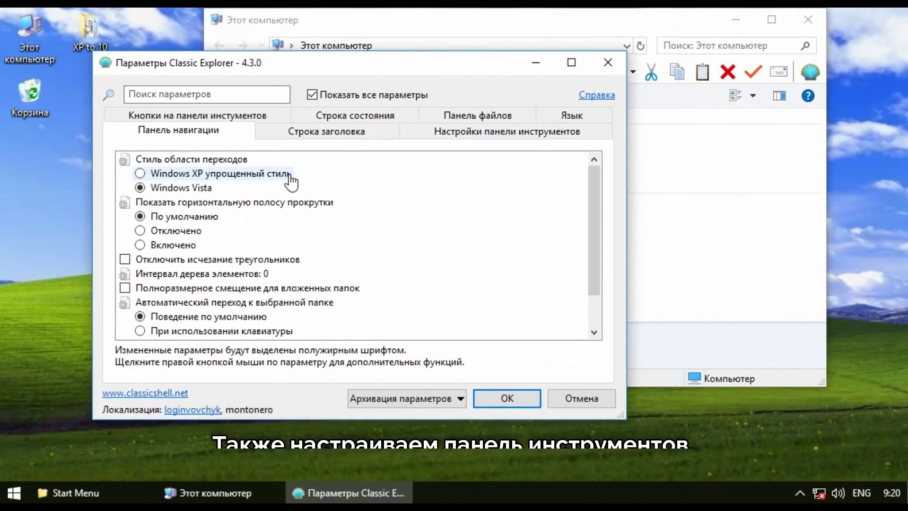
pyautogui.click(356, 141)
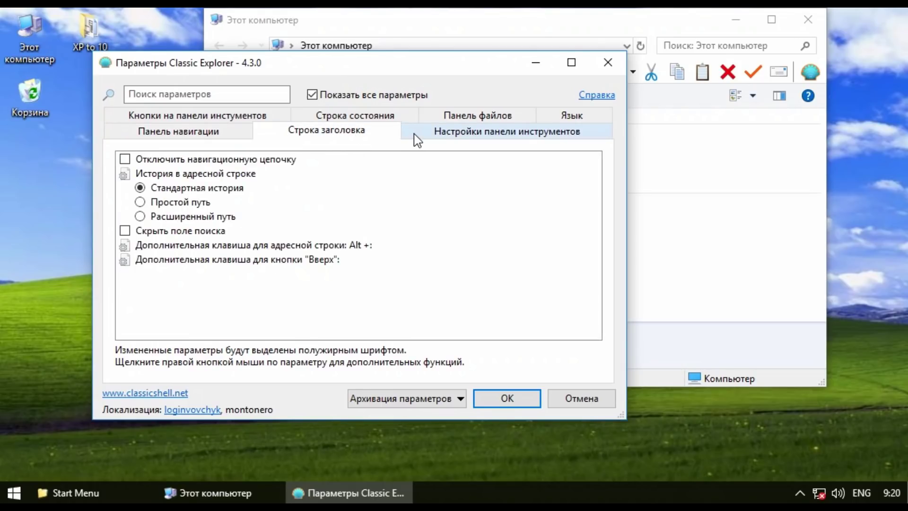
pyautogui.click(420, 139)
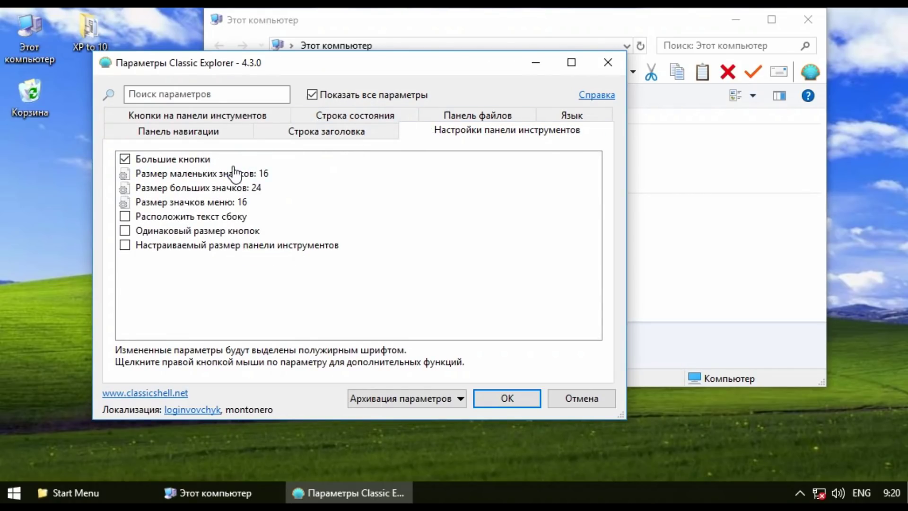
pyautogui.click(189, 160)
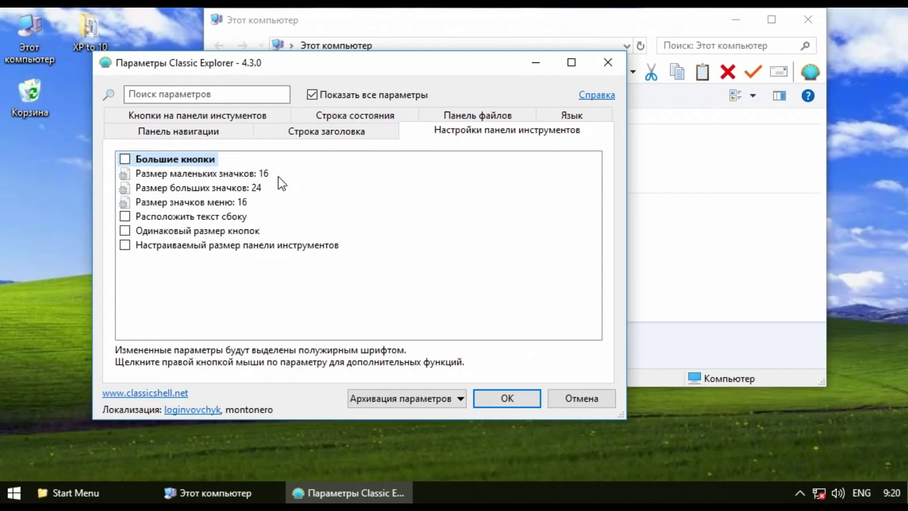
pyautogui.click(219, 216)
pyautogui.click(226, 246)
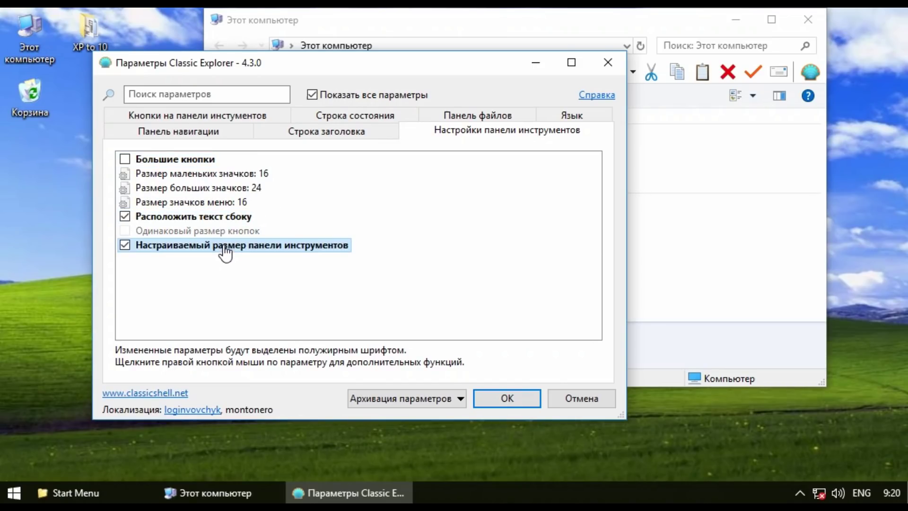
# Step: Remove all current buttons from the Classic Explorer toolbar
pyautogui.click(515, 121)
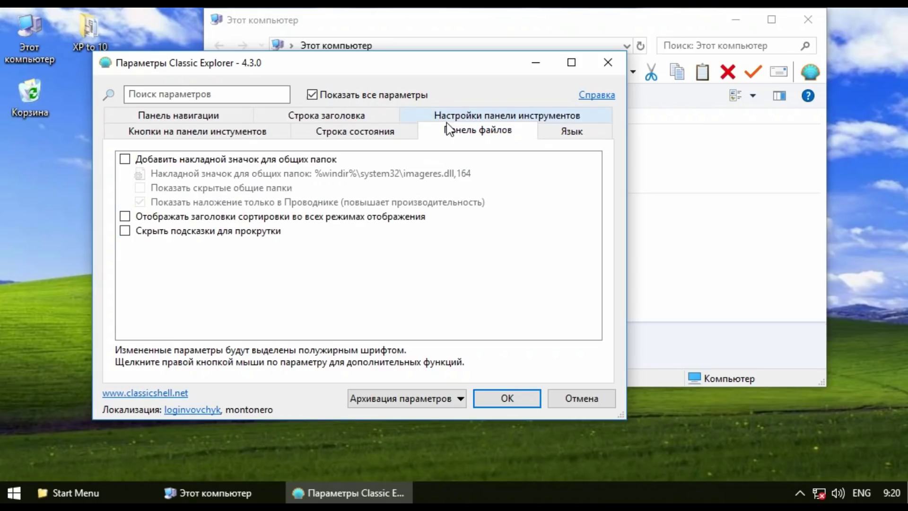
pyautogui.click(384, 137)
pyautogui.click(251, 136)
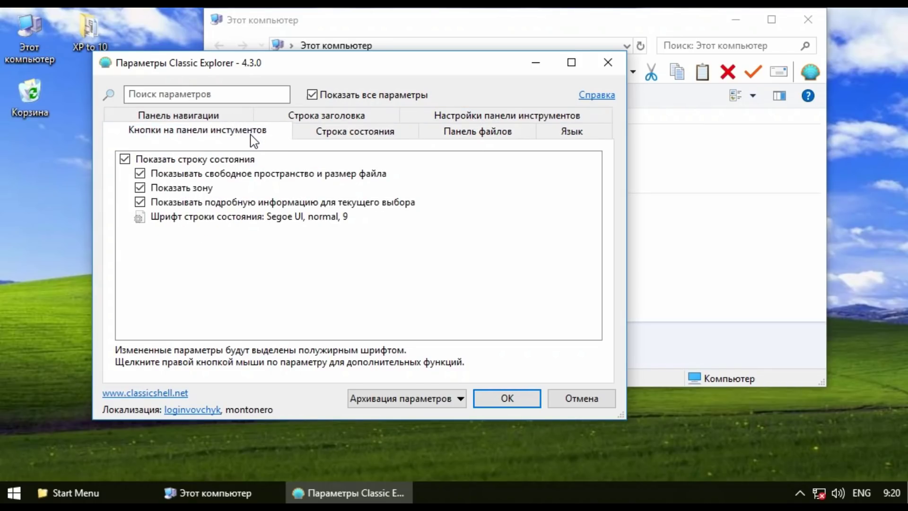
pyautogui.click(181, 217)
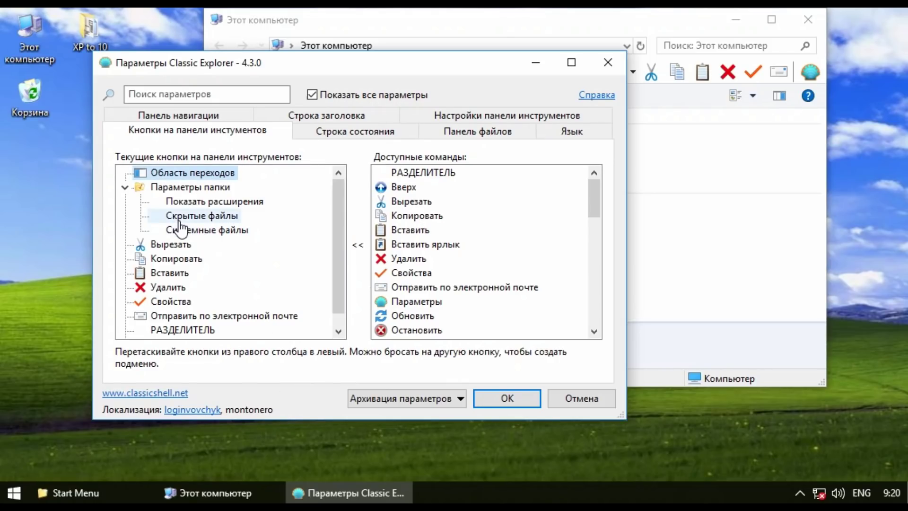
pyautogui.scroll(-1, 181, 230)
pyautogui.scroll(1, 181, 229)
pyautogui.scroll(-1, 181, 229)
pyautogui.scroll(1, 199, 218)
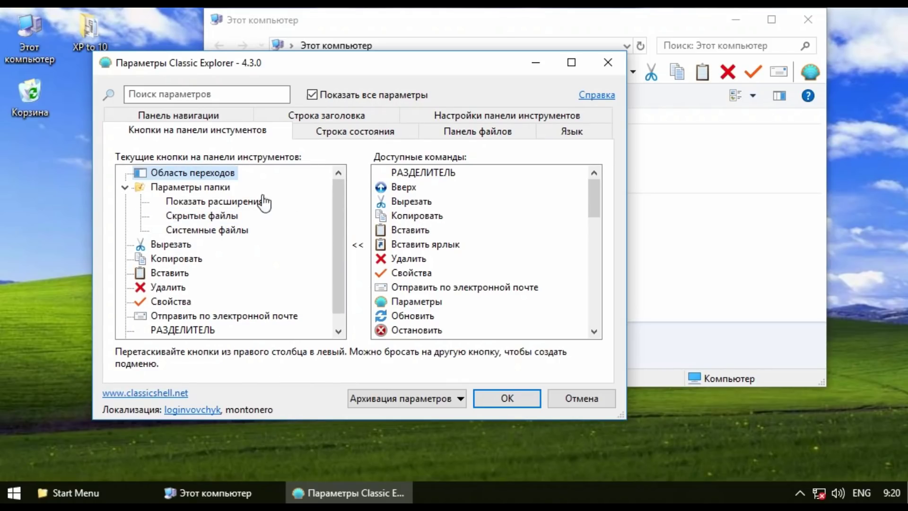
pyautogui.press('Delete')
pyautogui.press('Delete')
pyautogui.press('Delete')
pyautogui.press('Delete')
pyautogui.press('Delete')
pyautogui.press('Delete')
pyautogui.press('Delete')
pyautogui.press('Delete')
pyautogui.press('Delete')
pyautogui.press('Delete')
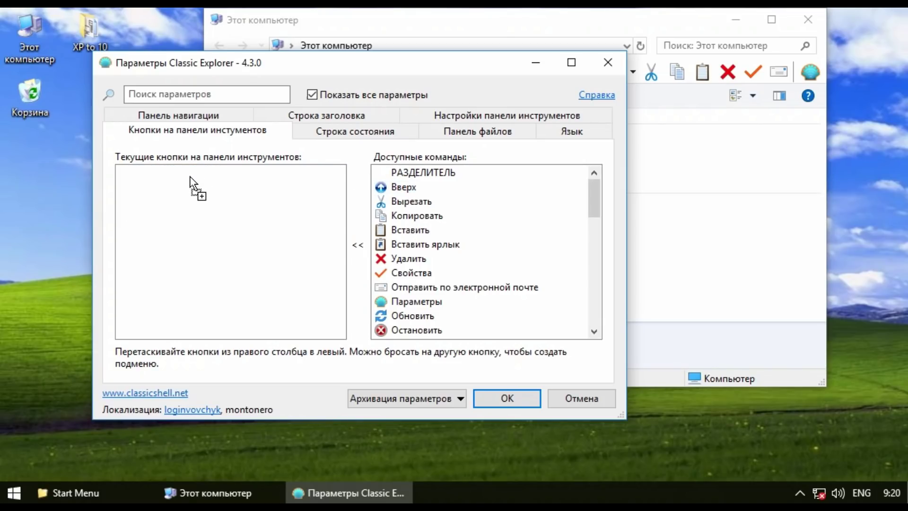
# Step: Add Вверх as the only toolbar button, save the Classic Explorer settings, and close the This PC window
pyautogui.scroll(-10, 390, 236)
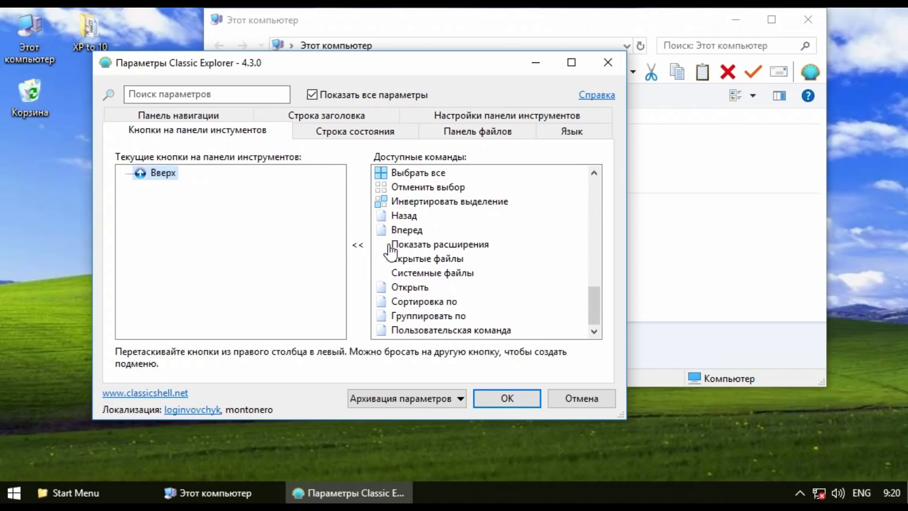
pyautogui.click(507, 400)
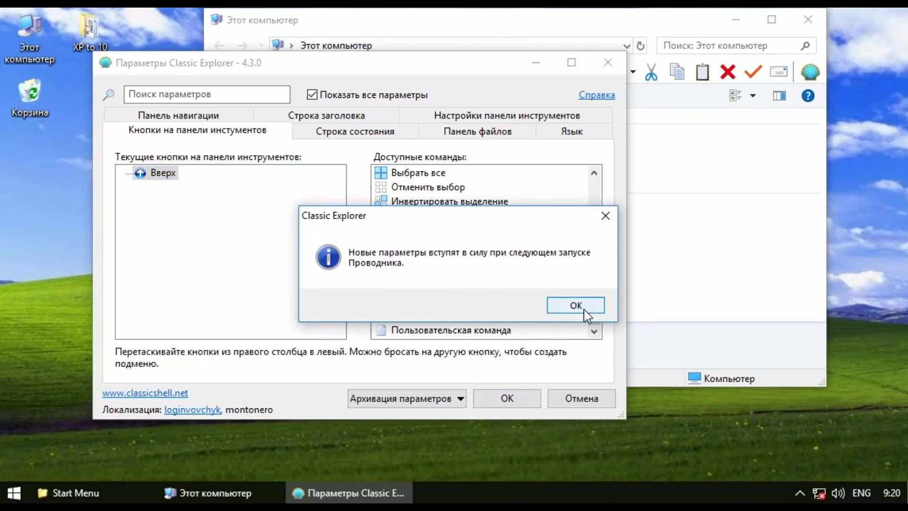
pyautogui.click(584, 307)
pyautogui.click(811, 27)
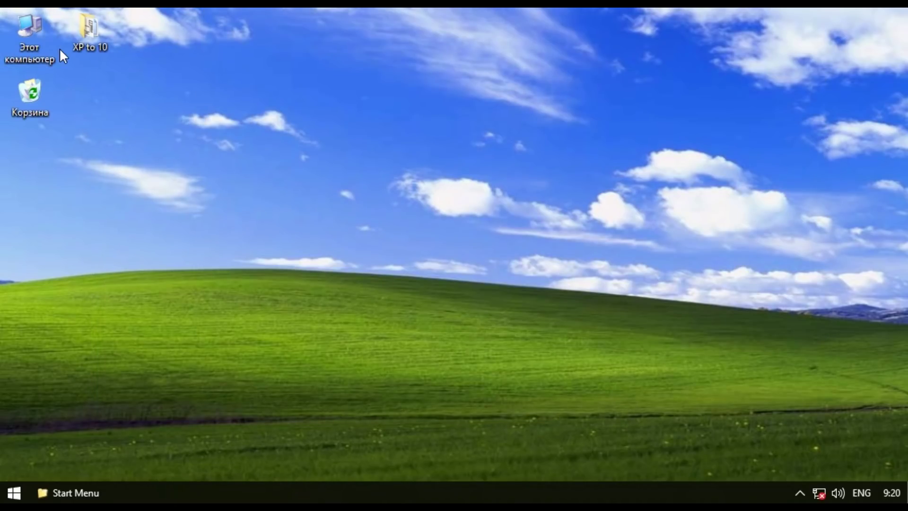
# Step: Test the new Up button by going up one level from This PC, and close the window
pyautogui.doubleClick(44, 52)
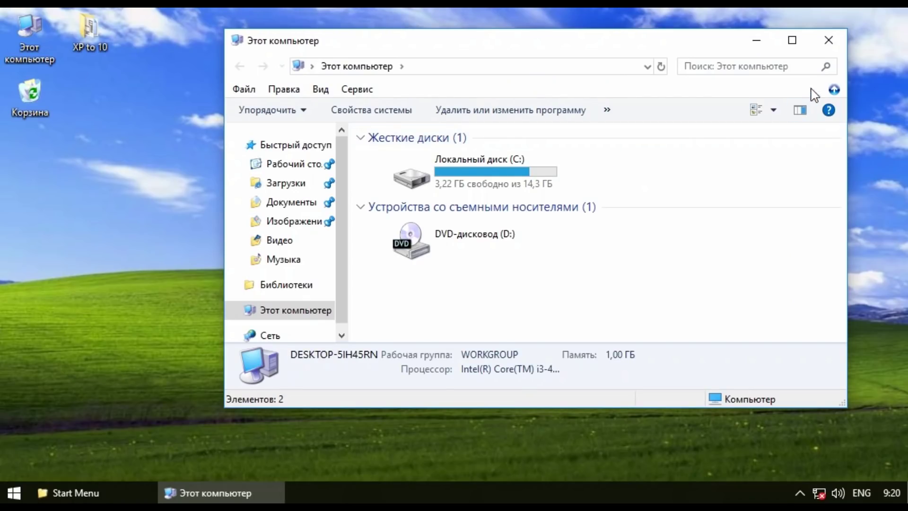
pyautogui.click(834, 90)
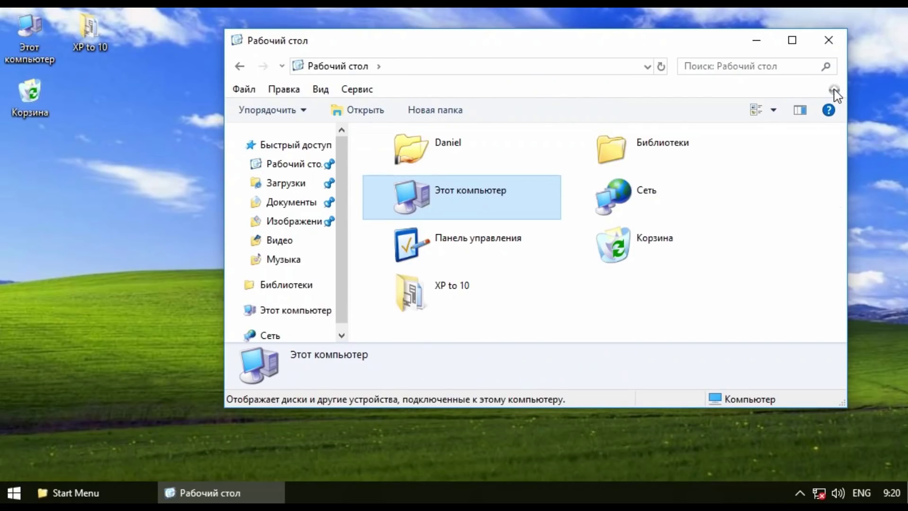
pyautogui.click(828, 39)
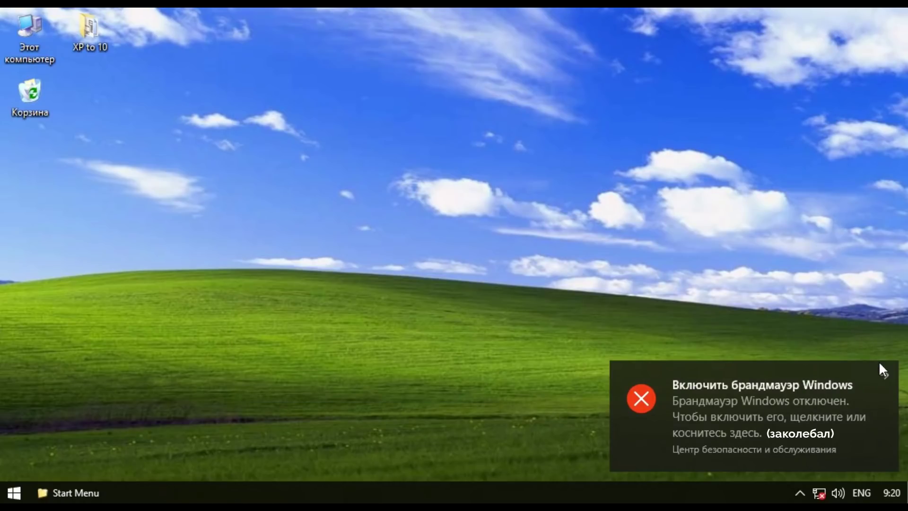
# Step: Open the Classic Shell folder under Program Files on drive C: and go to its Skins folder
pyautogui.click(15, 493)
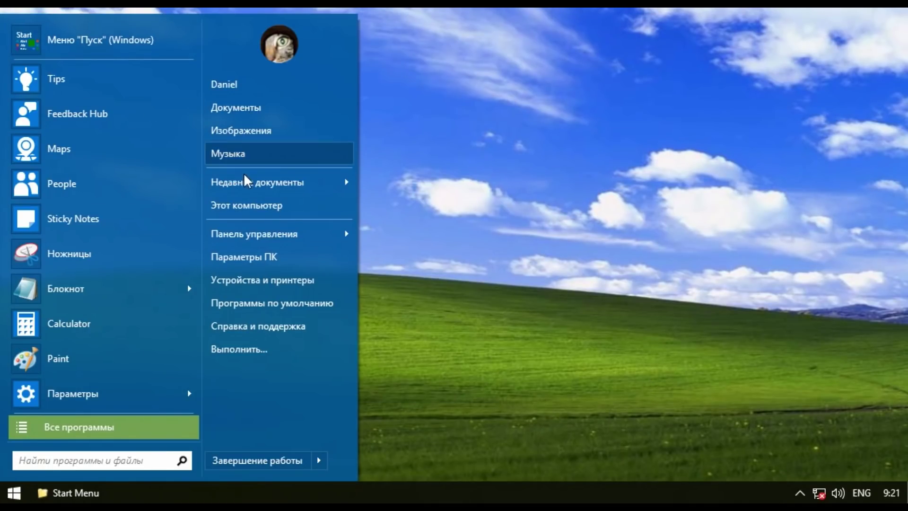
pyautogui.click(246, 205)
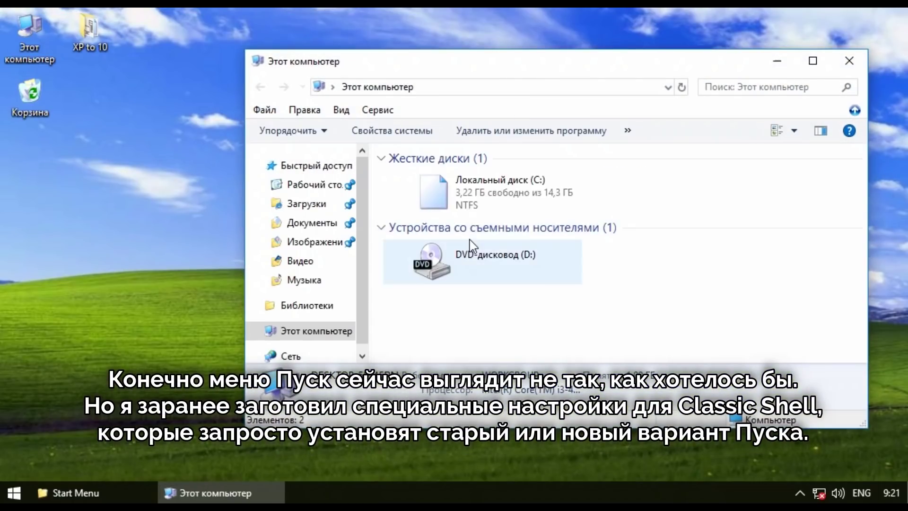
pyautogui.doubleClick(468, 190)
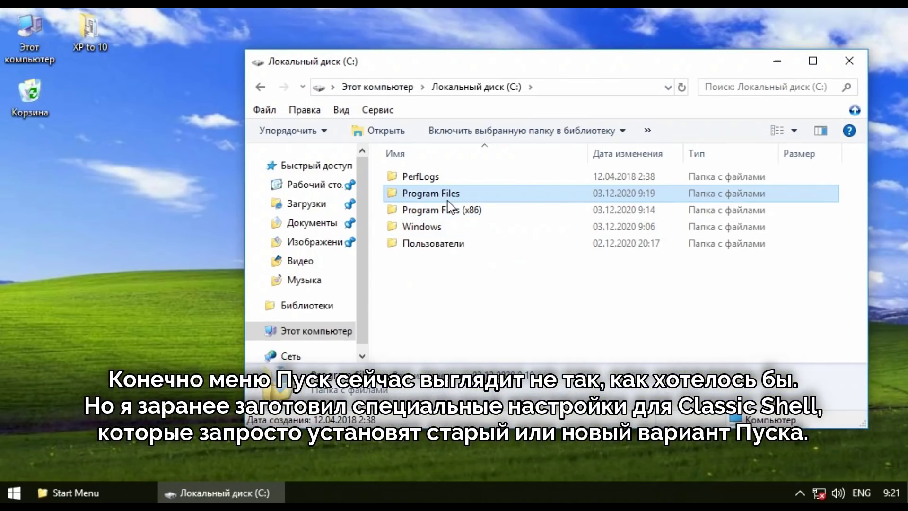
pyautogui.doubleClick(447, 201)
pyautogui.doubleClick(425, 176)
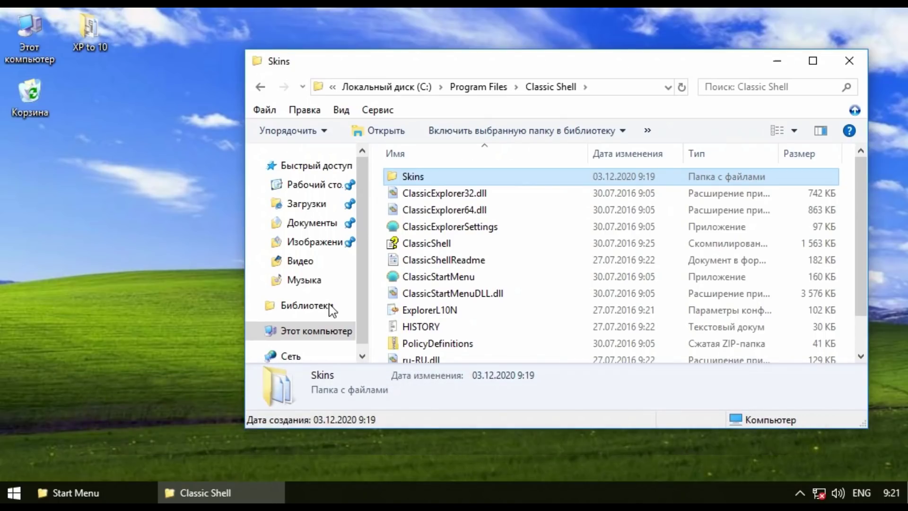
# Step: Copy ClassicC.skin and XPLuna7 HiDPI revB.skin7 from the Start Menu folder into Skins with administrator approval, and clear both windows away
pyautogui.click(69, 493)
pyautogui.click(368, 198)
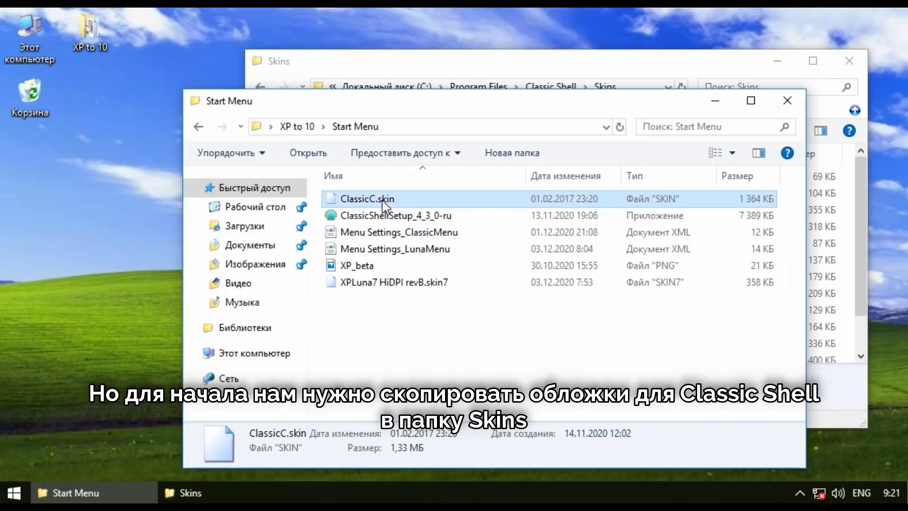
pyautogui.keyDown('ctrl'); pyautogui.click(395, 287); pyautogui.keyUp('ctrl')
pyautogui.moveTo(459, 104); pyautogui.dragTo(160, 76)
pyautogui.moveTo(93, 172); pyautogui.dragTo(615, 296)
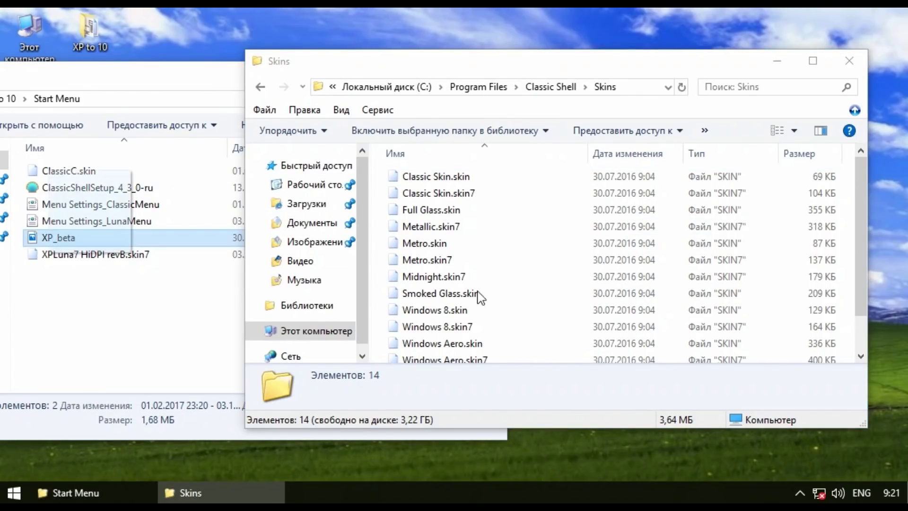
pyautogui.click(233, 187)
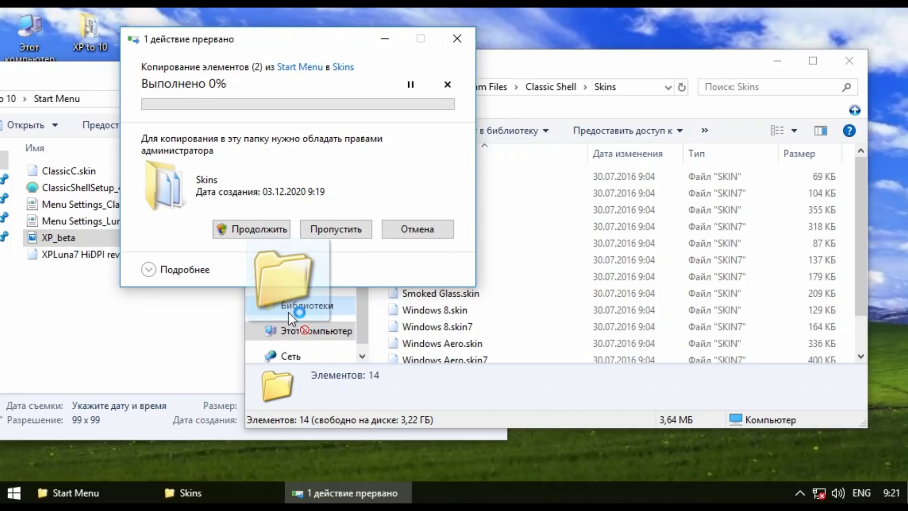
pyautogui.click(259, 229)
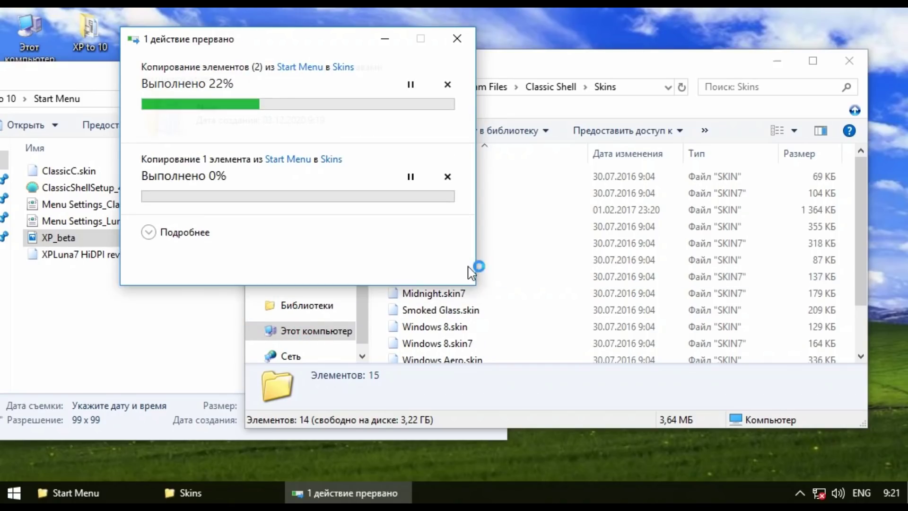
pyautogui.click(252, 186)
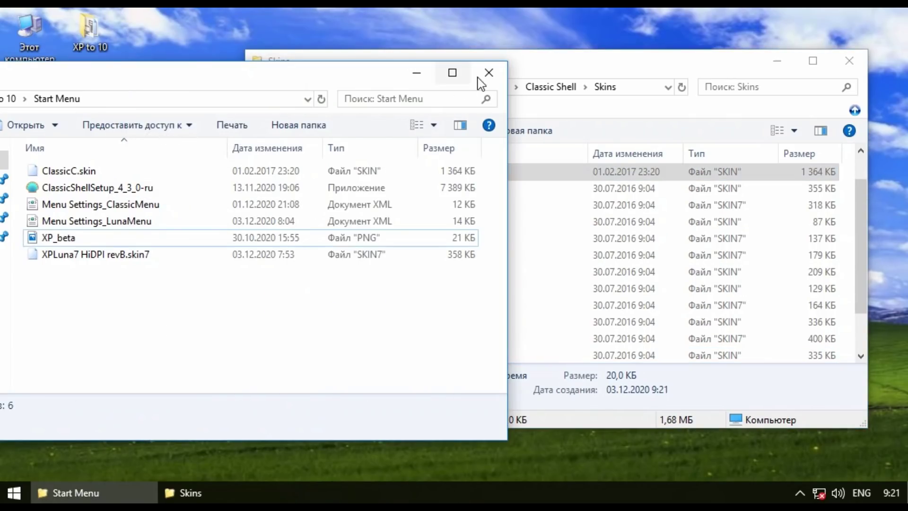
pyautogui.click(488, 75)
pyautogui.click(721, 60)
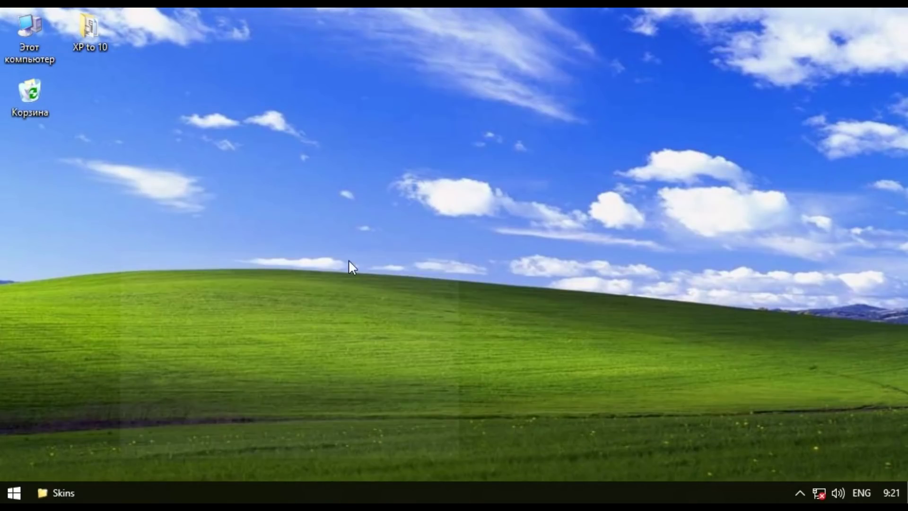
# Step: Open the Classic Start Menu settings
pyautogui.click(18, 489)
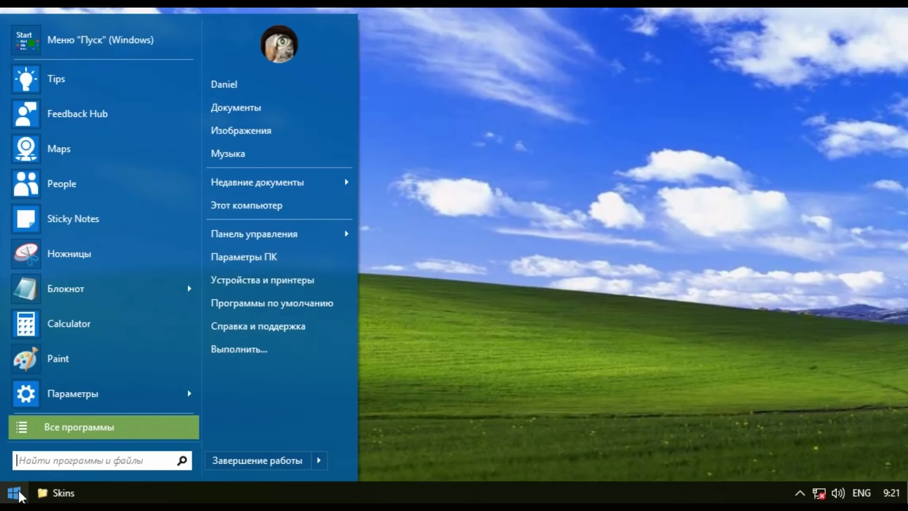
pyautogui.rightClick(18, 489)
pyautogui.click(41, 448)
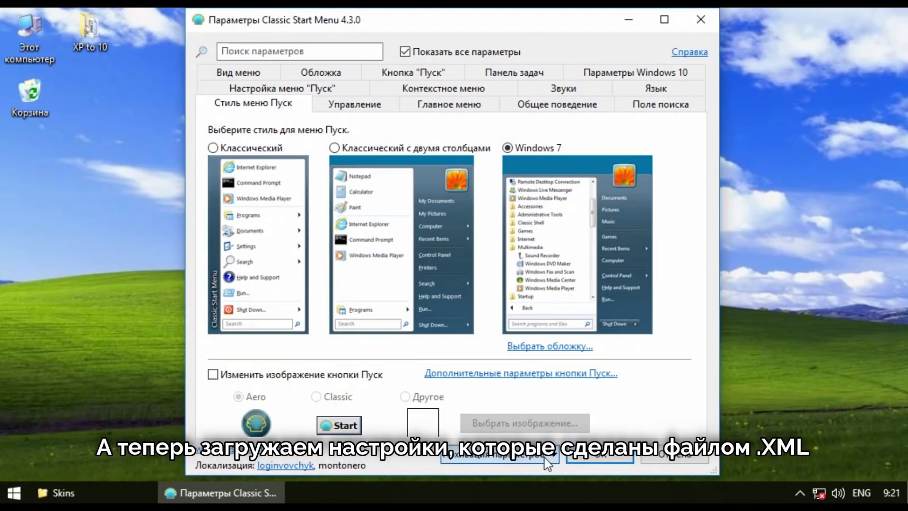
# Step: Load the Menu Settings_ClassicMenu XML file from the desktop's XP to 10 > Start Menu folder and preview the resulting Start menu
pyautogui.click(545, 458)
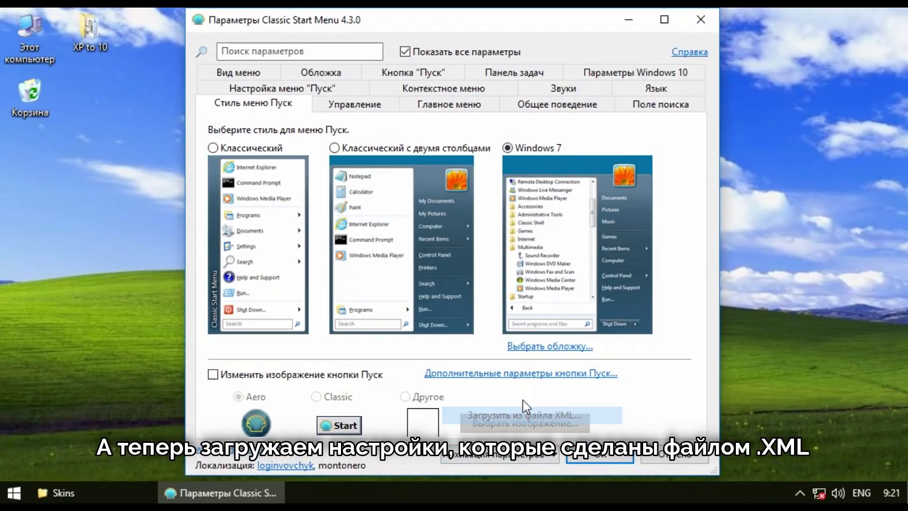
pyautogui.click(548, 414)
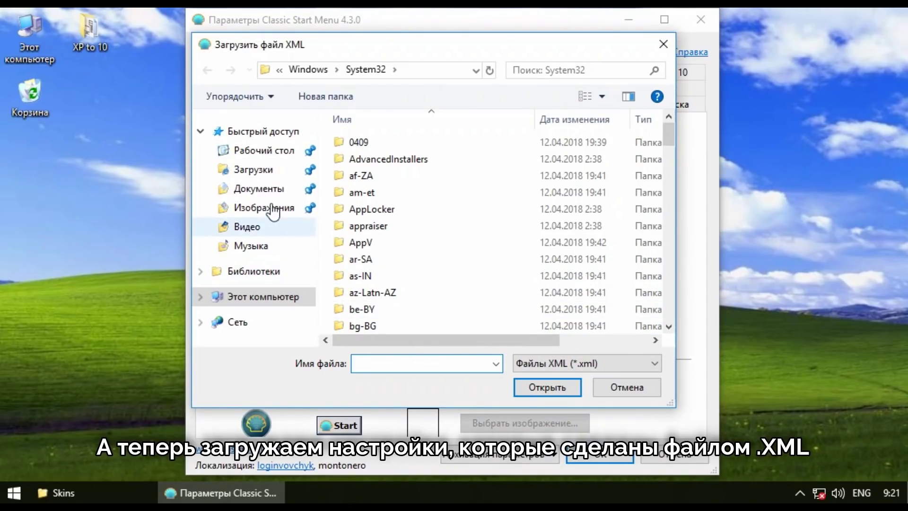
pyautogui.click(246, 150)
pyautogui.click(392, 150)
pyautogui.doubleClick(393, 151)
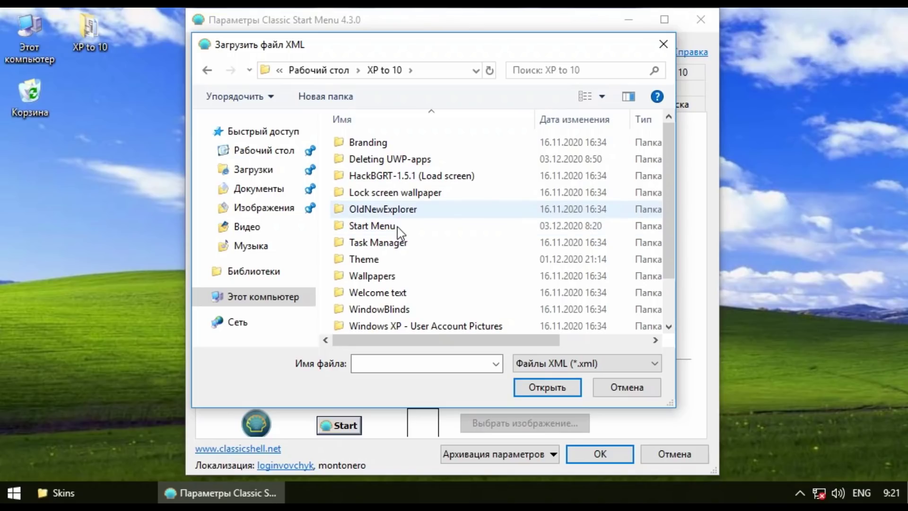
pyautogui.doubleClick(378, 226)
pyautogui.click(383, 144)
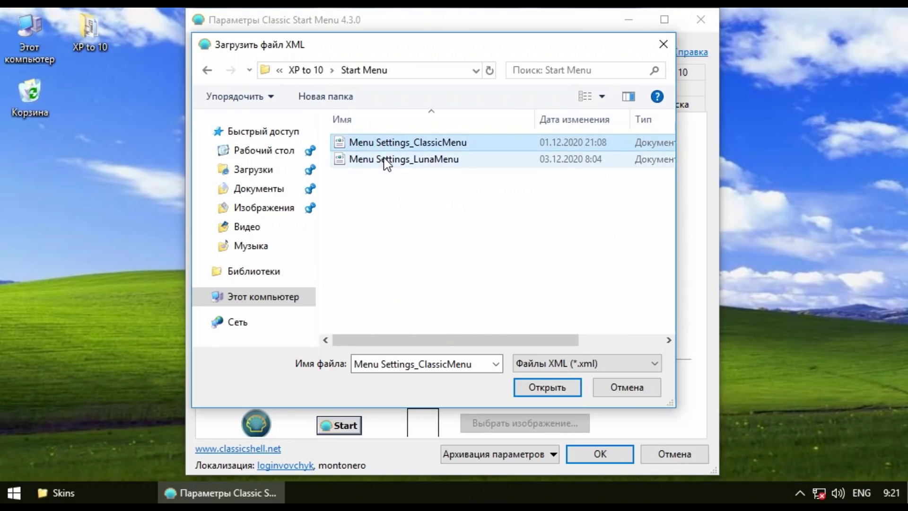
pyautogui.click(387, 161)
pyautogui.doubleClick(386, 160)
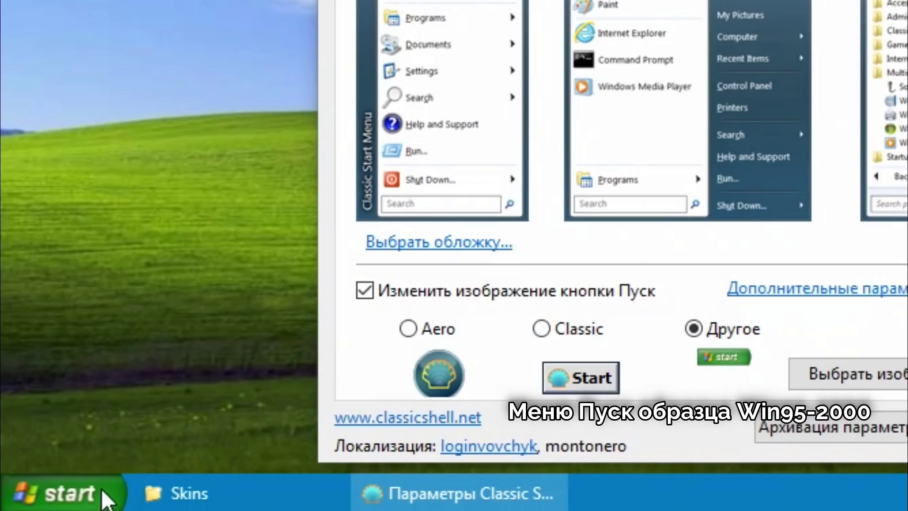
pyautogui.click(58, 490)
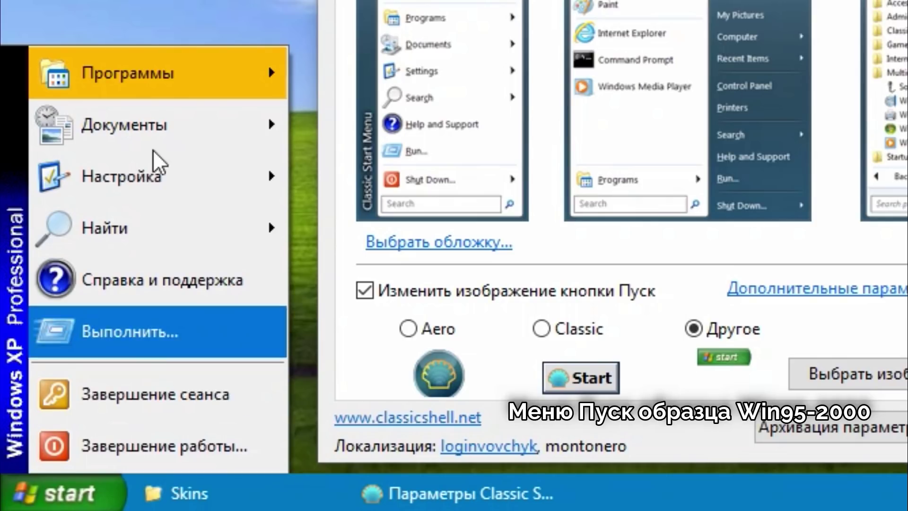
# Step: Load the Menu Settings_LunaMenu XML file into the Classic Start Menu settings and preview the resulting Start menu
pyautogui.click(844, 441)
pyautogui.click(525, 414)
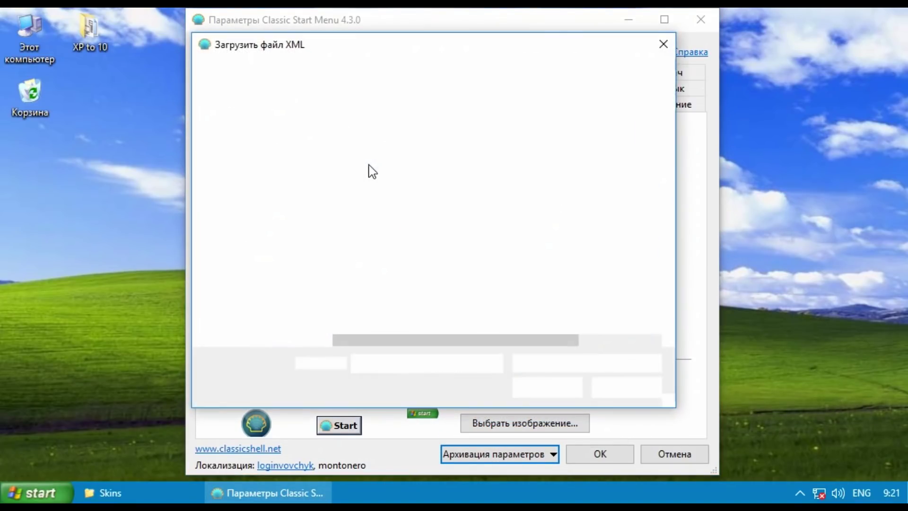
pyautogui.doubleClick(368, 167)
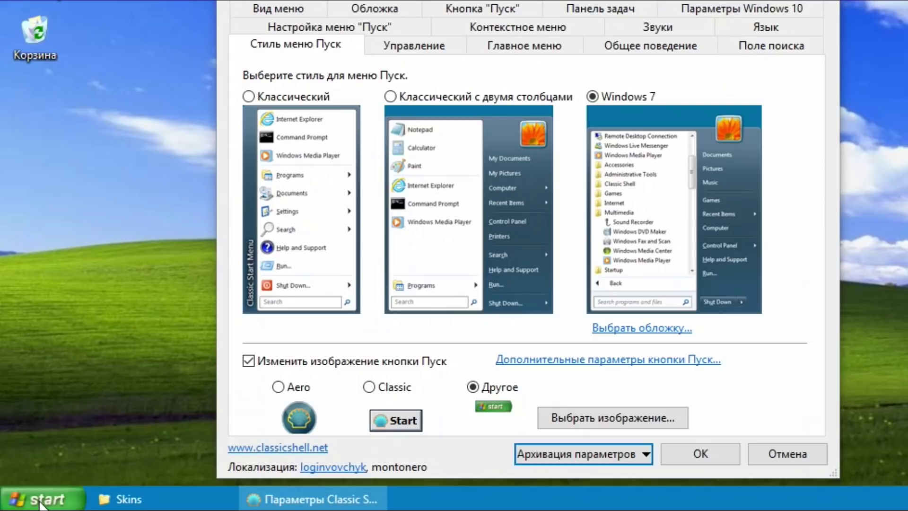
pyautogui.click(36, 496)
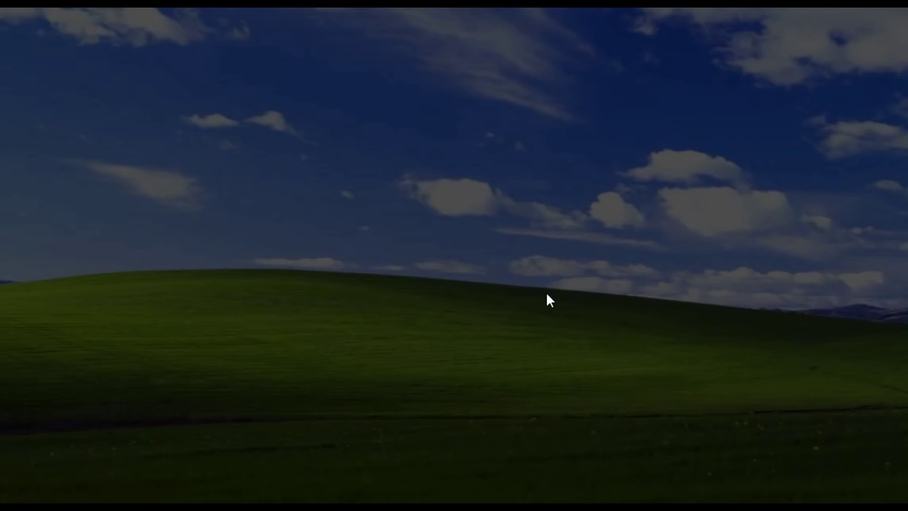
pyautogui.click(371, 369)
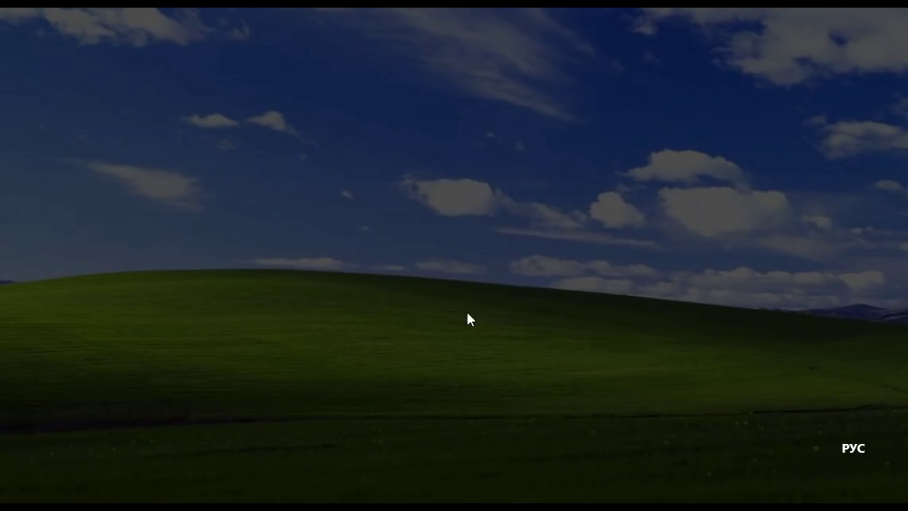
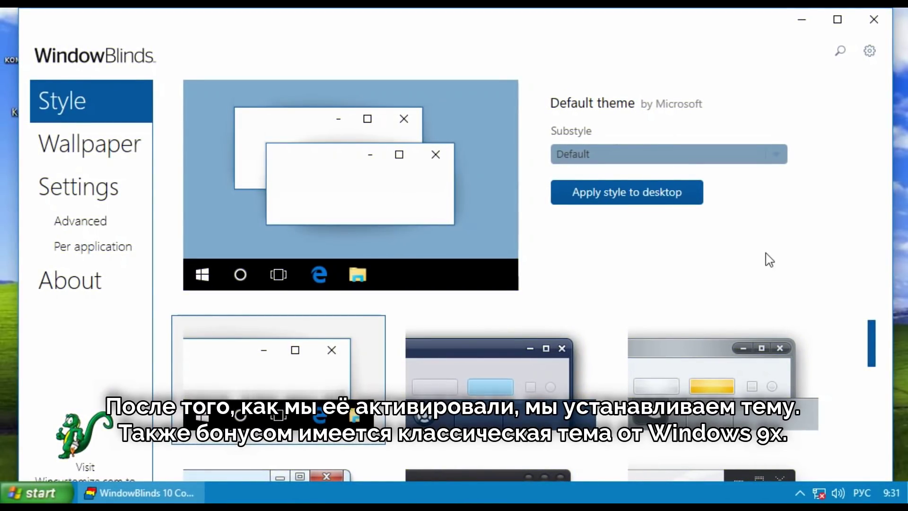
# Step: Look through the WindowBlinds styles, close the program, and open the Theme folder inside XP to 10
pyautogui.scroll(-5, 769, 242)
pyautogui.click(870, 24)
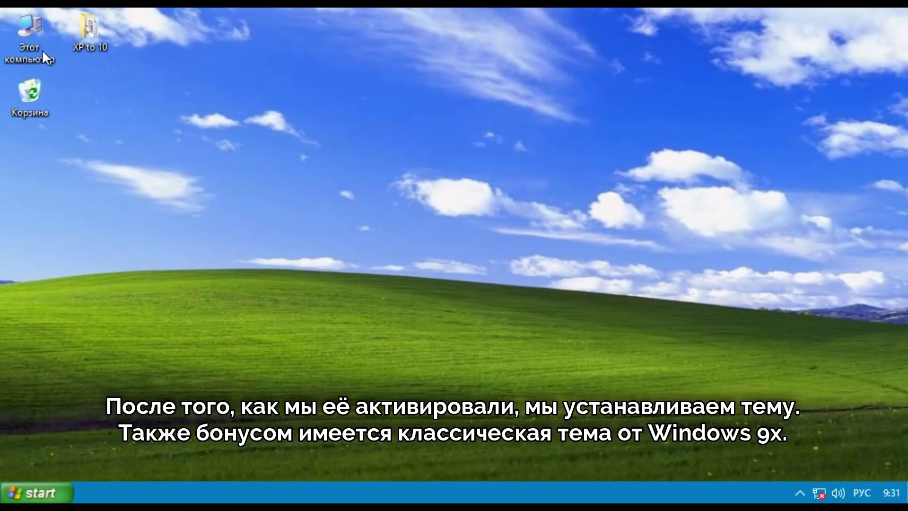
pyautogui.doubleClick(89, 30)
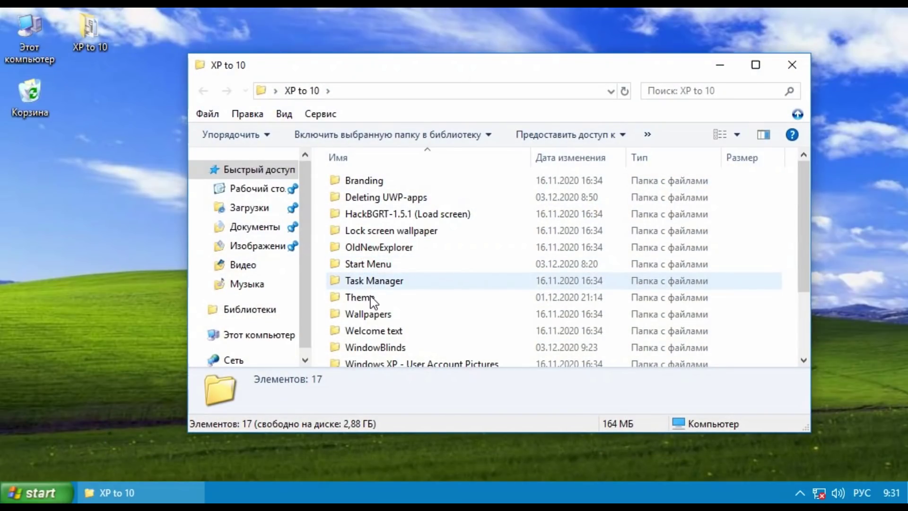
pyautogui.doubleClick(372, 298)
# Step: Install the eXperience_Release WindowBlinds skin and apply it to the desktop
pyautogui.click(380, 200)
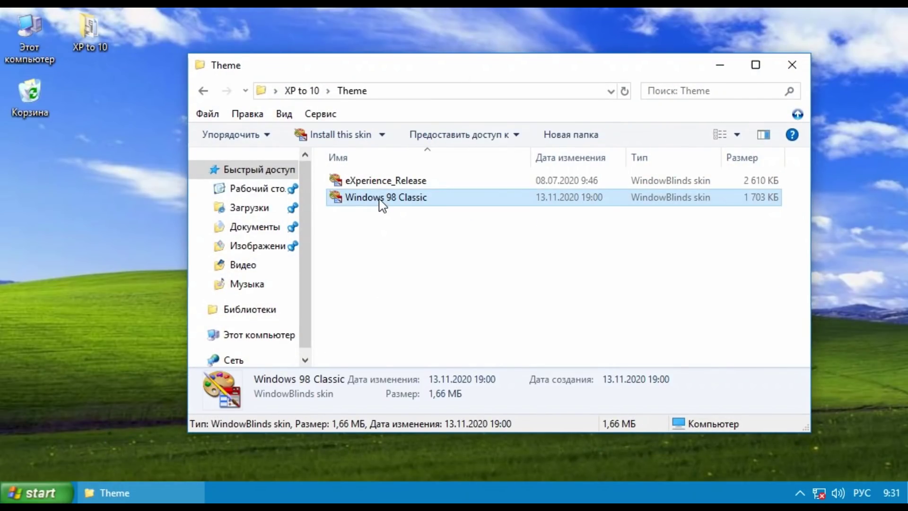
pyautogui.click(378, 183)
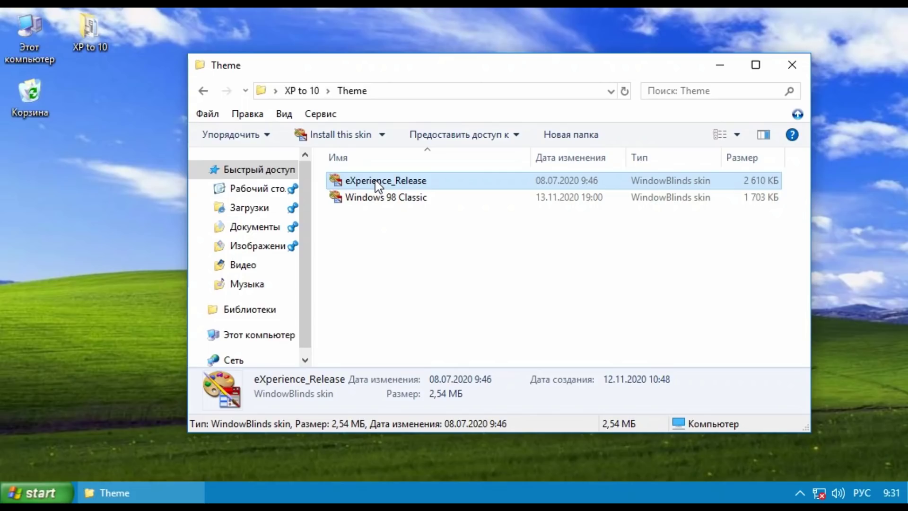
pyautogui.click(718, 68)
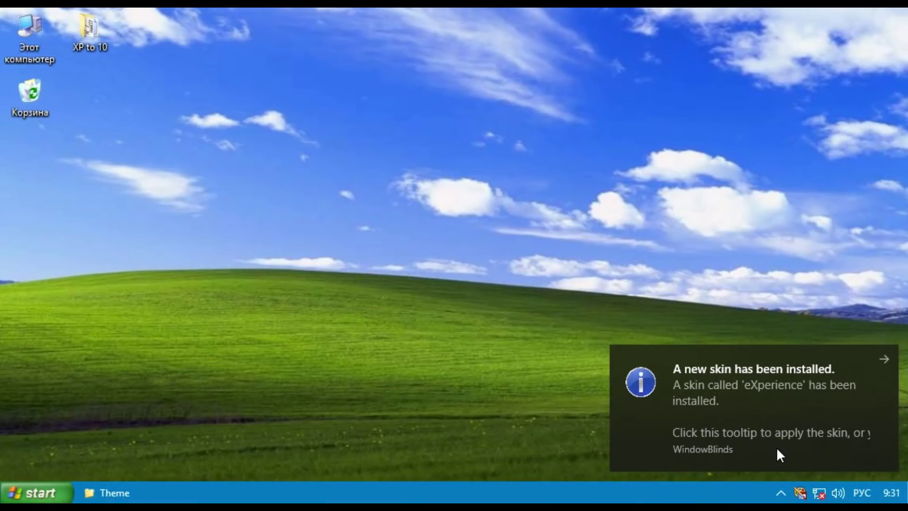
pyautogui.click(777, 448)
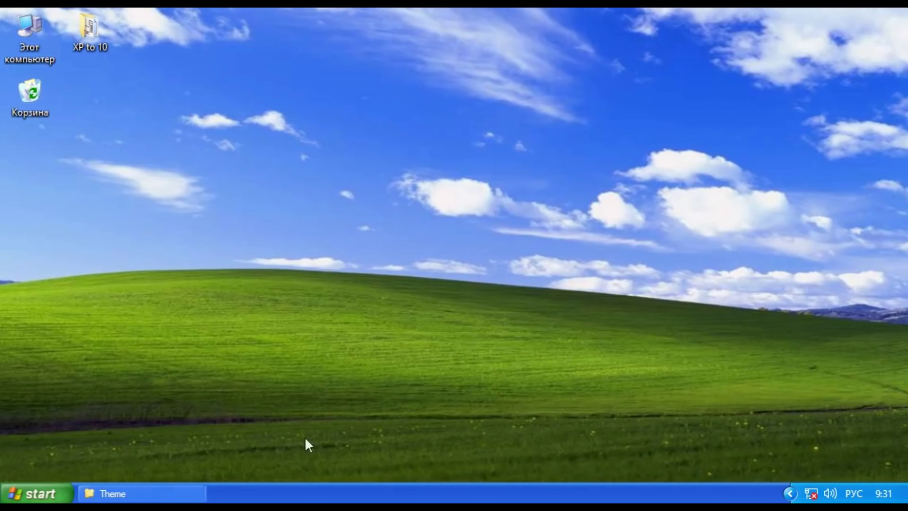
# Step: Check how the new theme looks on the This PC window and the Windows shutdown dialog, closing both without shutting down
pyautogui.press('super+e')
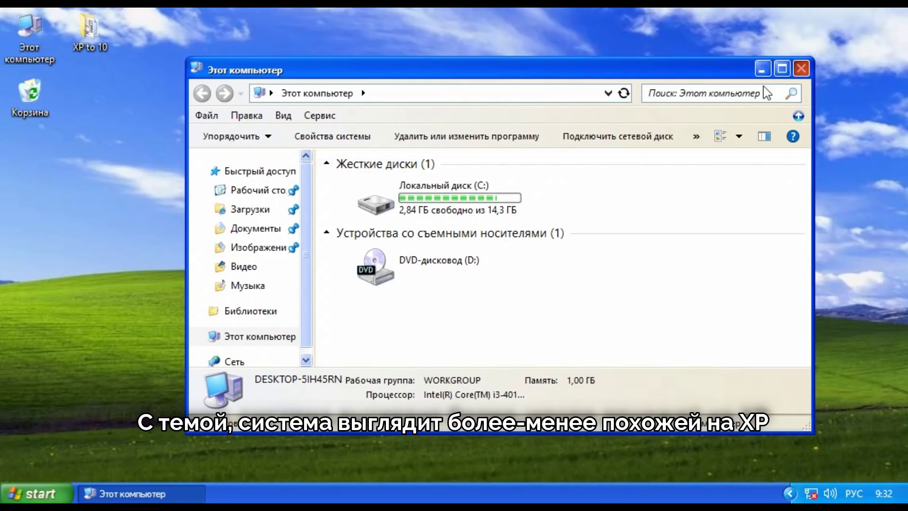
pyautogui.click(801, 68)
pyautogui.hotkey('alt', 'F4')
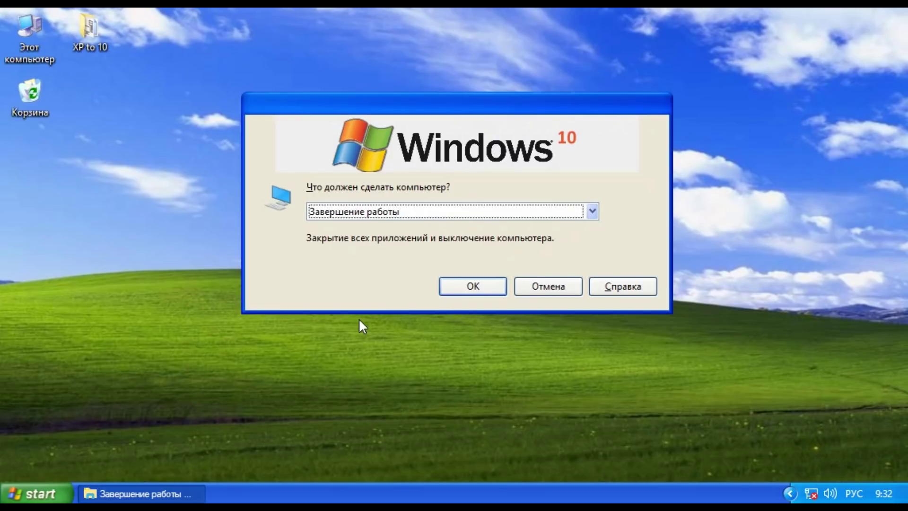
pyautogui.click(572, 291)
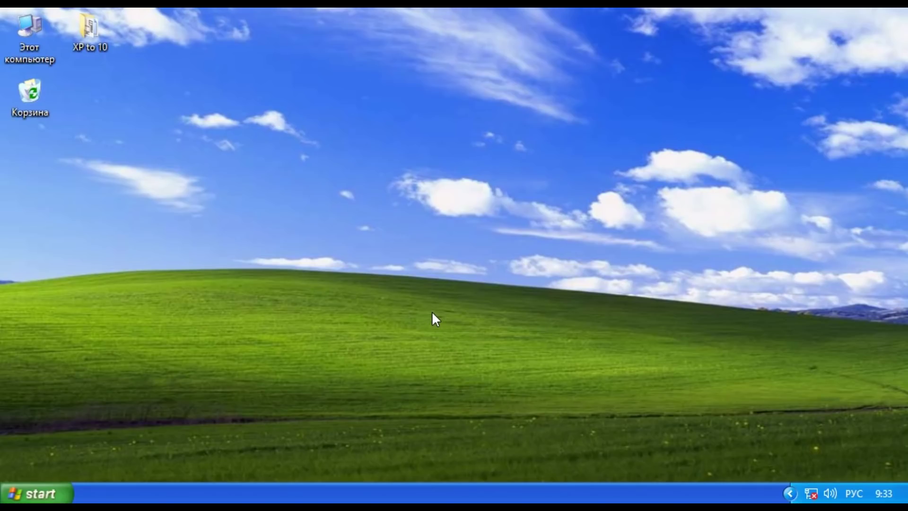
# Step: Switch to English input and run main.cpl to open the mouse properties
pyautogui.press('super+r')
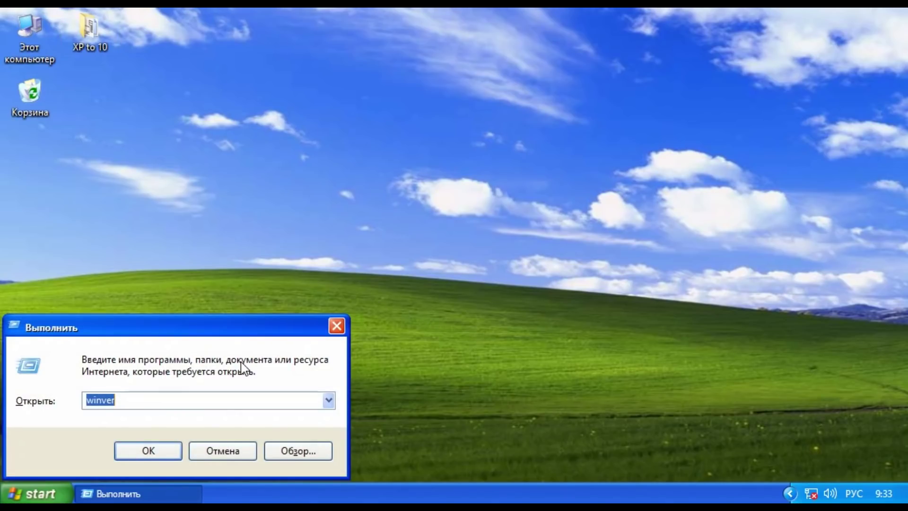
pyautogui.hotkey('alt', 'shift')
pyautogui.write('main.cpl')
pyautogui.press('Return')
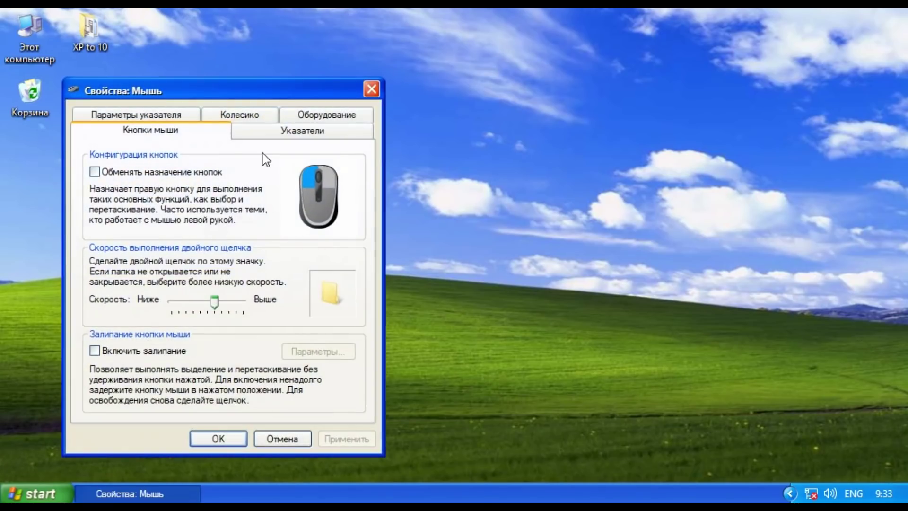
# Step: Turn on the pointer shadow, choose the (нет) pointer scheme, and apply the mouse settings
pyautogui.click(264, 131)
pyautogui.click(156, 386)
pyautogui.click(213, 175)
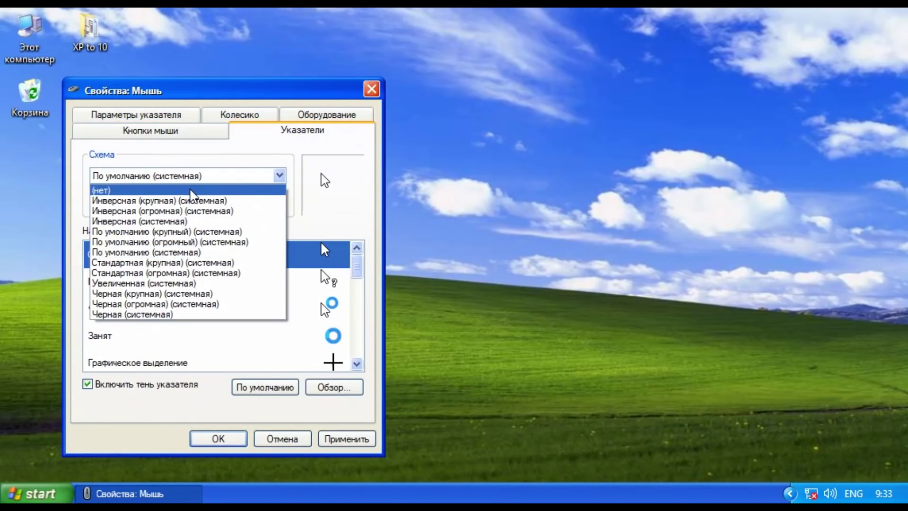
pyautogui.click(209, 186)
pyautogui.click(320, 439)
pyautogui.click(218, 438)
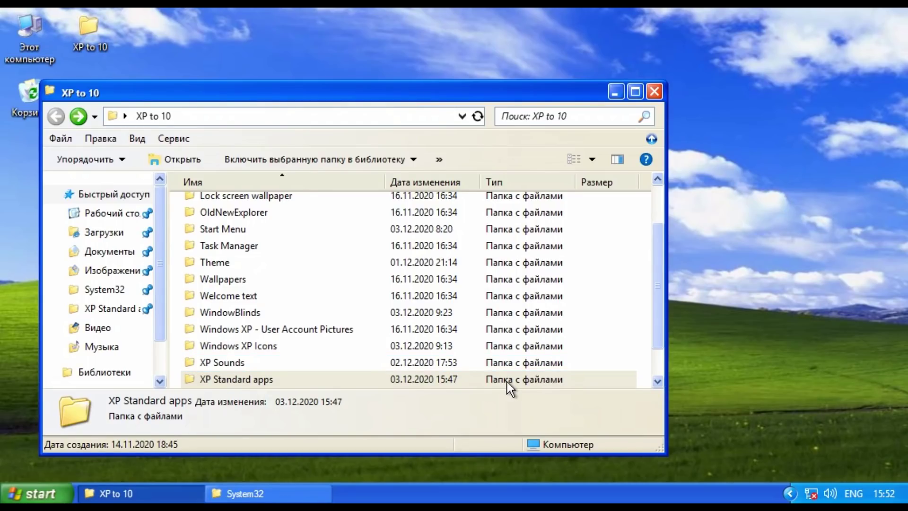
# Step: Open the XP Standard apps folder and test-run its calc and mspaint applications, closing each one
pyautogui.doubleClick(507, 382)
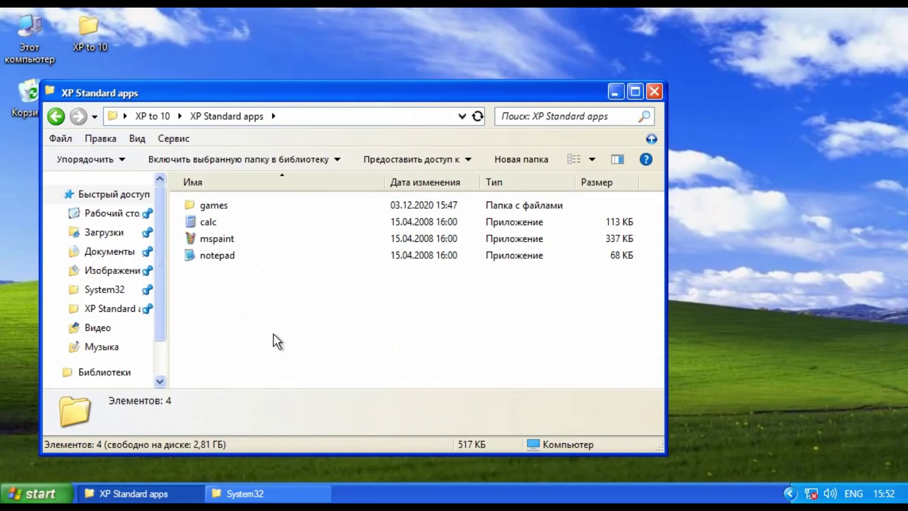
pyautogui.doubleClick(221, 226)
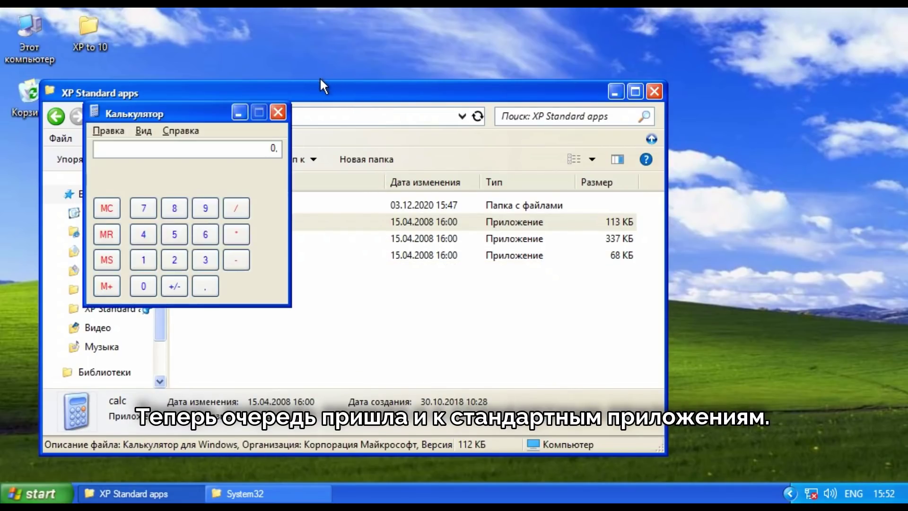
pyautogui.click(282, 113)
pyautogui.doubleClick(243, 247)
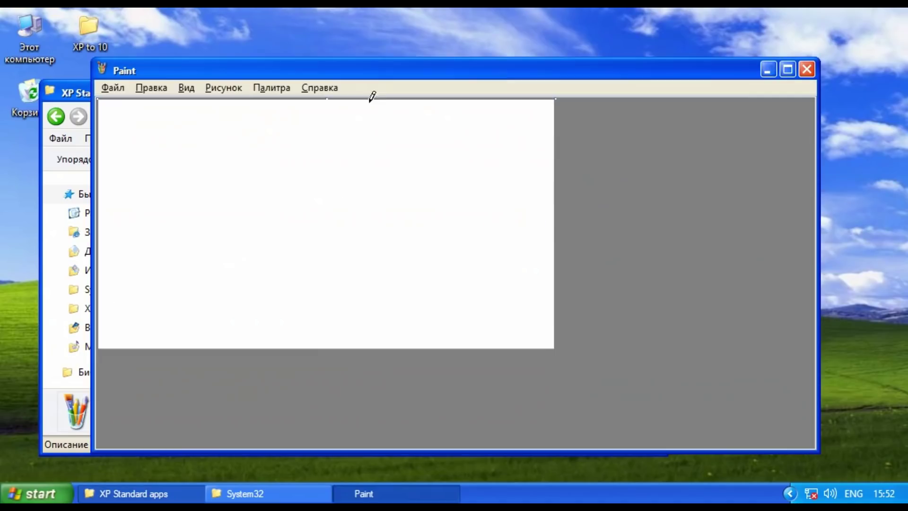
pyautogui.click(807, 69)
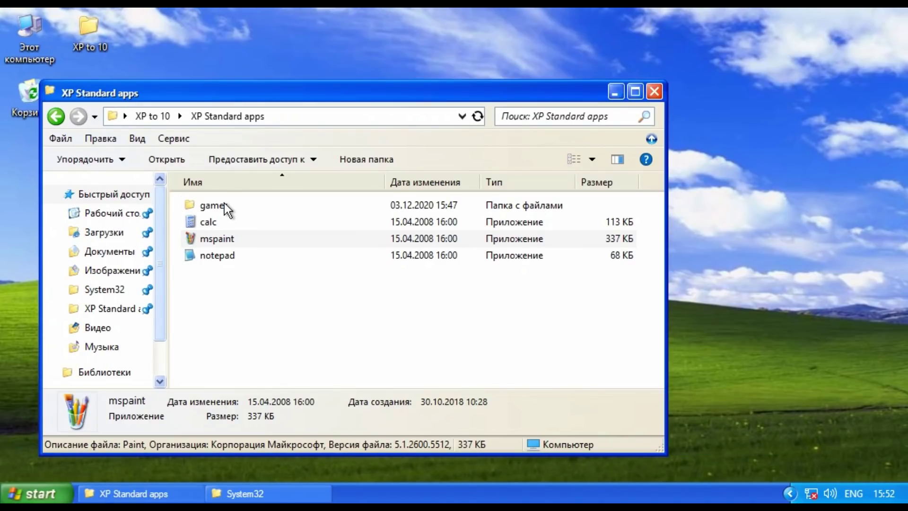
# Step: Move the XP Standard apps window aside and locate calc in the System32 folder
pyautogui.moveTo(225, 269); pyautogui.dragTo(206, 219)
pyautogui.click(230, 296)
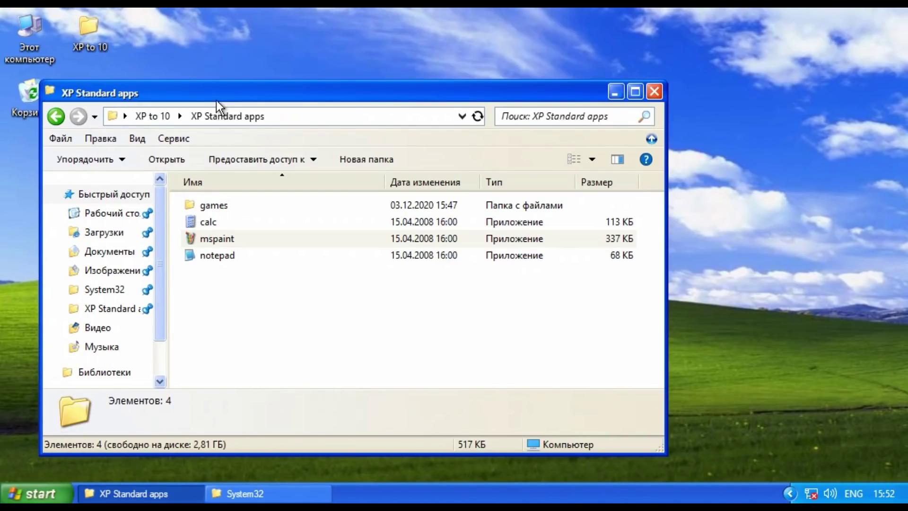
pyautogui.moveTo(201, 96); pyautogui.dragTo(363, 92)
pyautogui.click(199, 149)
pyautogui.scroll(-5, 312, 287)
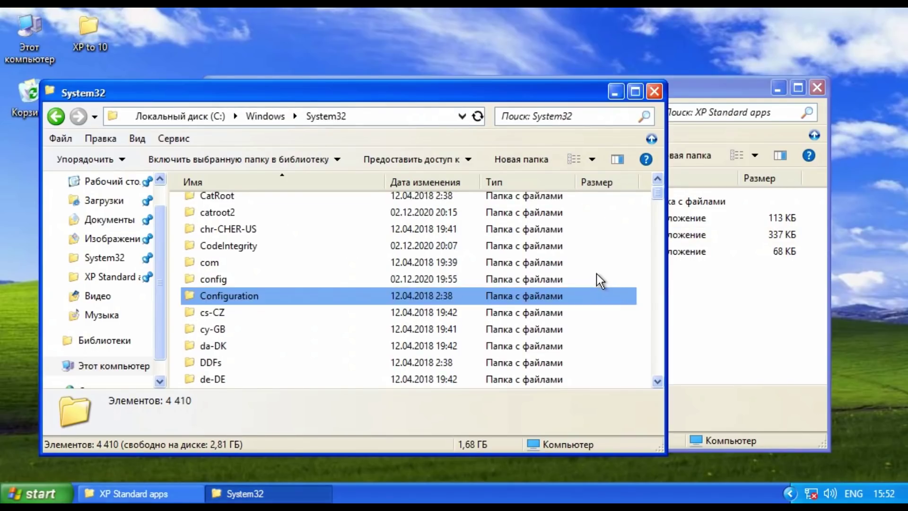
pyautogui.moveTo(660, 204); pyautogui.dragTo(657, 222)
pyautogui.scroll(-10, 292, 343)
pyautogui.scroll(20, 293, 331)
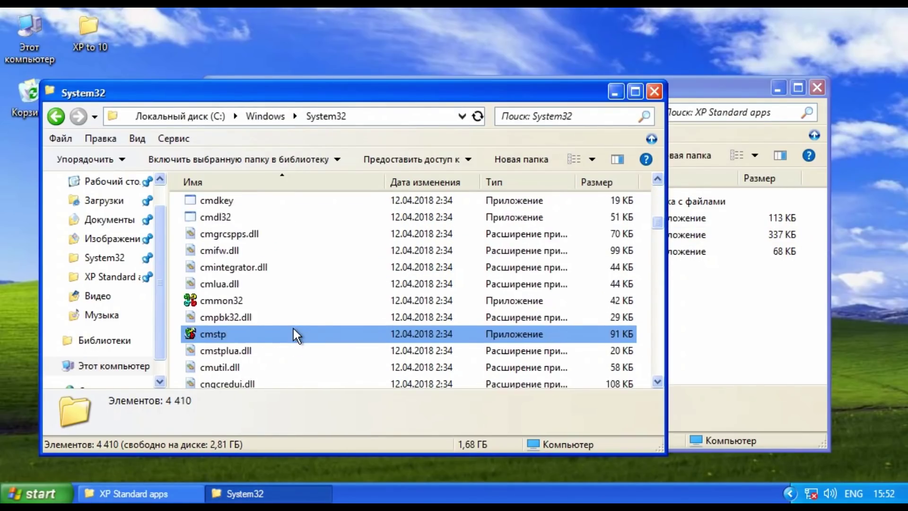
pyautogui.scroll(20, 234, 285)
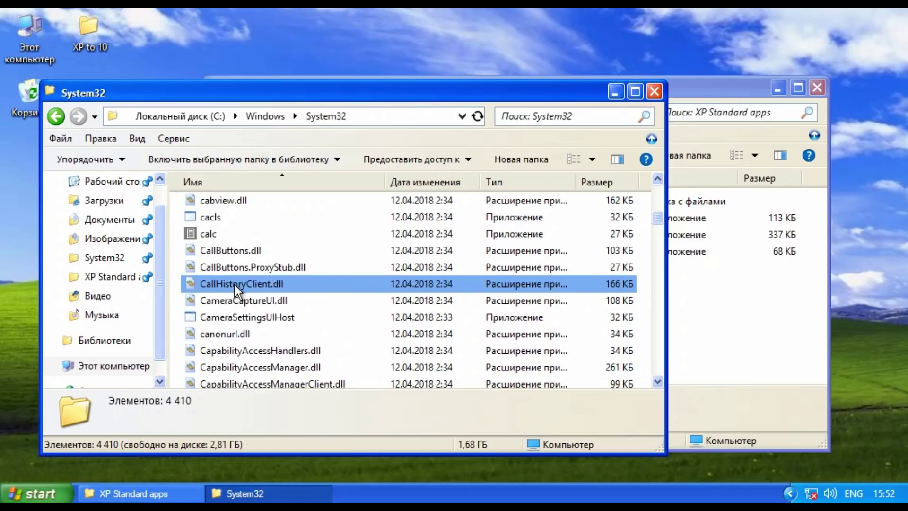
# Step: Try to modify the calc application in System32, cancelling at the access request
pyautogui.scroll(-3, 234, 285)
pyautogui.rightClick(211, 345)
pyautogui.click(284, 387)
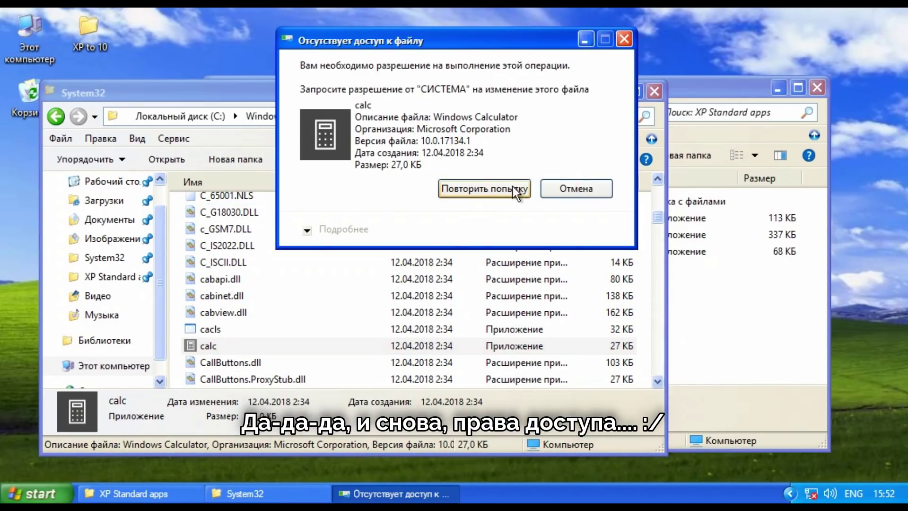
pyautogui.press('Escape')
# Step: Make the local user account the owner of calc.exe in its advanced security settings
pyautogui.rightClick(240, 344)
pyautogui.click(278, 330)
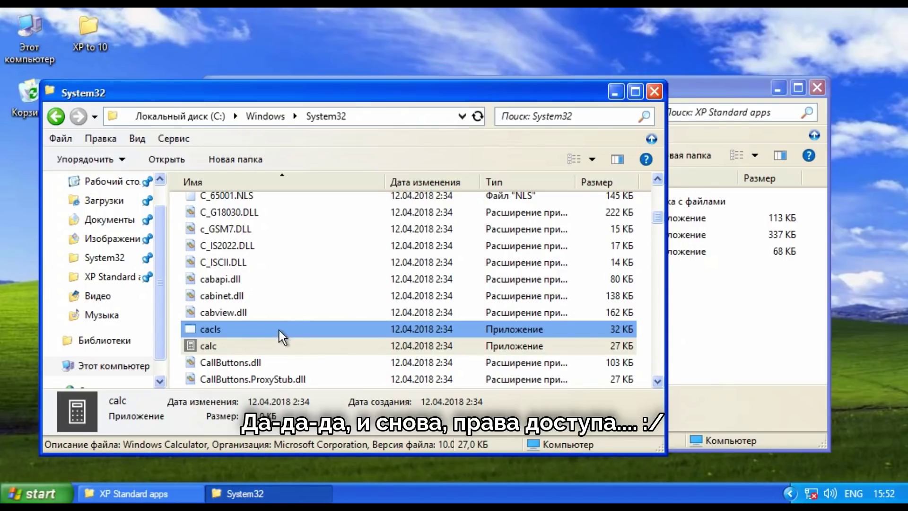
pyautogui.click(335, 112)
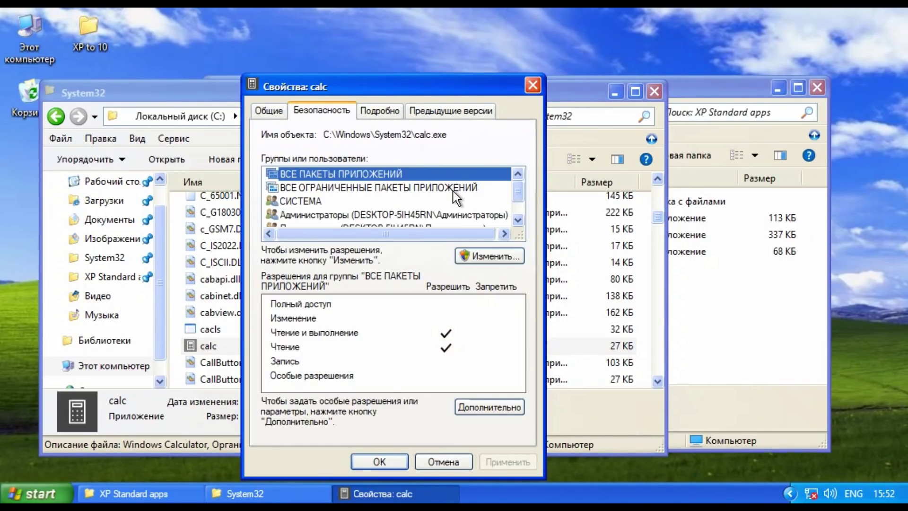
pyautogui.click(489, 405)
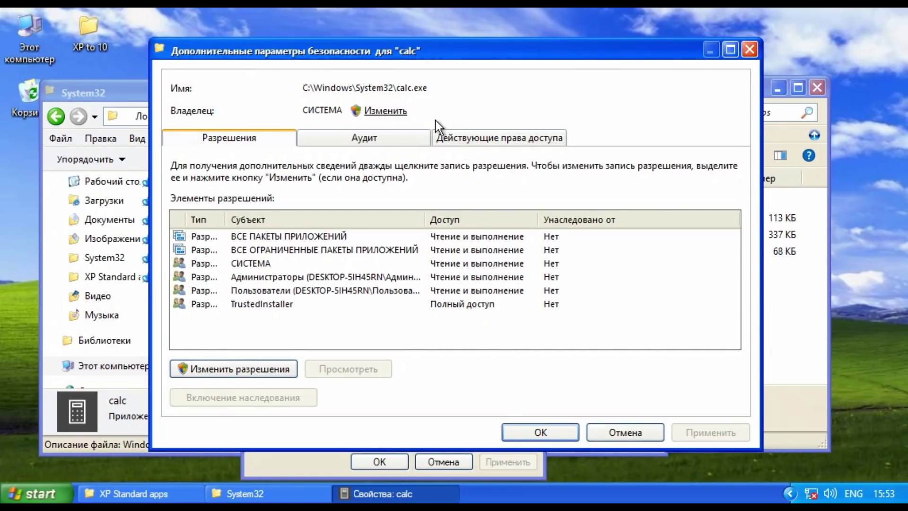
pyautogui.click(386, 111)
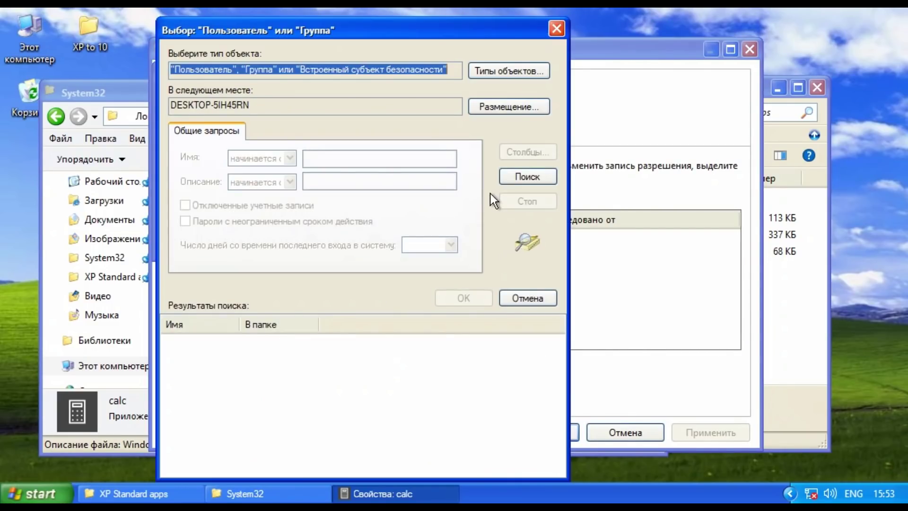
pyautogui.click(529, 178)
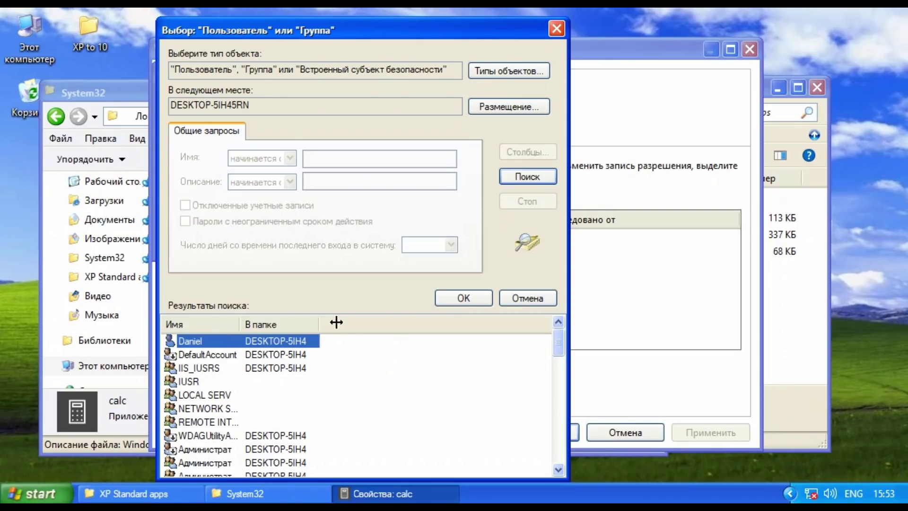
pyautogui.click(453, 301)
pyautogui.click(421, 249)
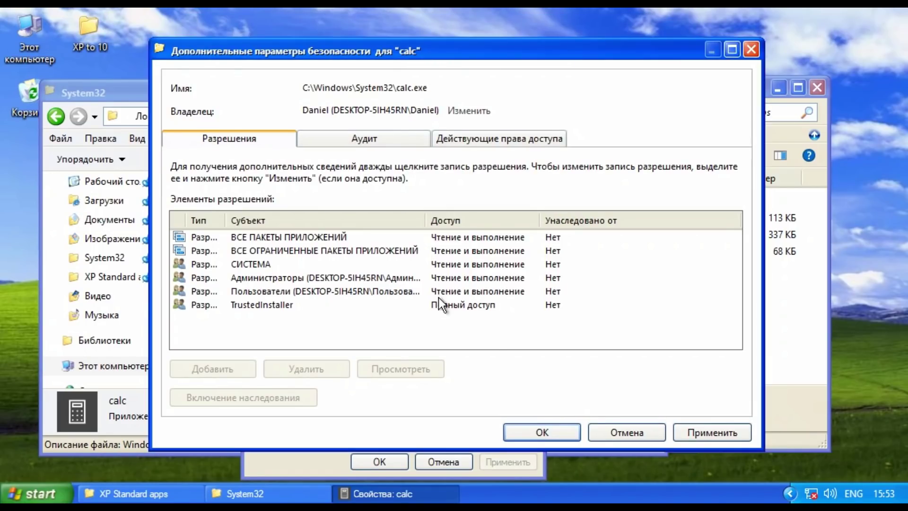
pyautogui.click(750, 432)
pyautogui.click(603, 312)
pyautogui.click(518, 432)
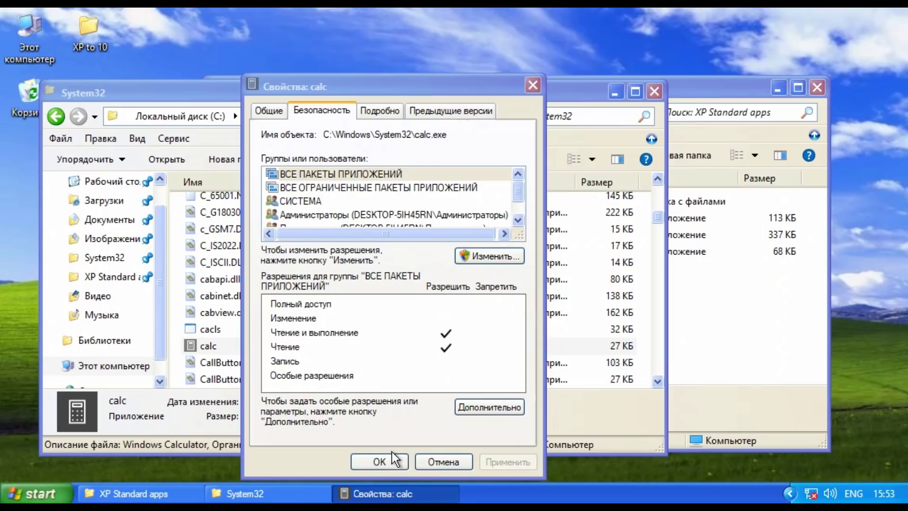
pyautogui.click(379, 461)
# Step: Grant the Administrators and Users groups full control over calc.exe in its security properties
pyautogui.rightClick(220, 345)
pyautogui.click(265, 334)
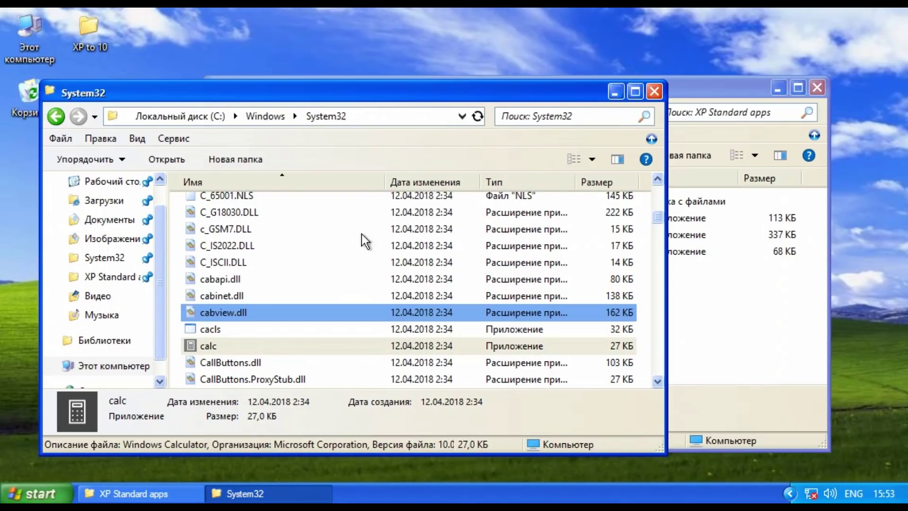
pyautogui.click(308, 112)
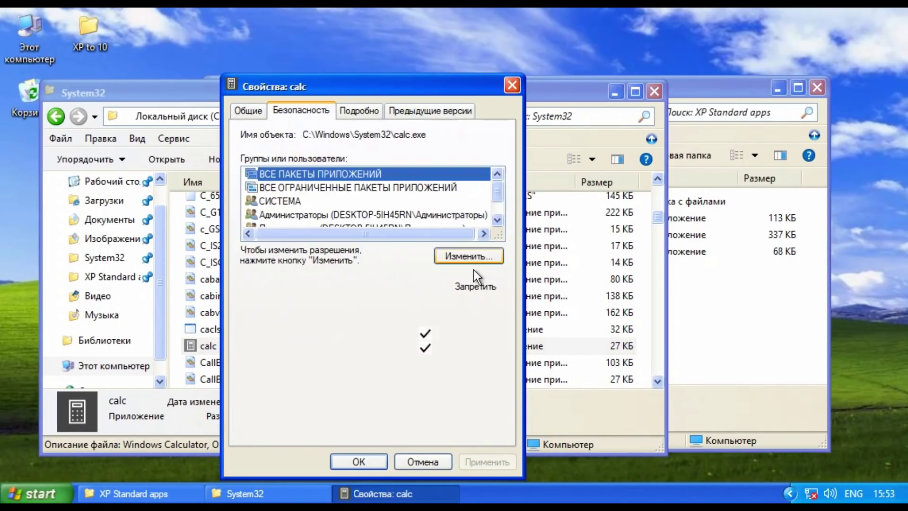
pyautogui.click(397, 215)
pyautogui.click(453, 256)
pyautogui.click(396, 256)
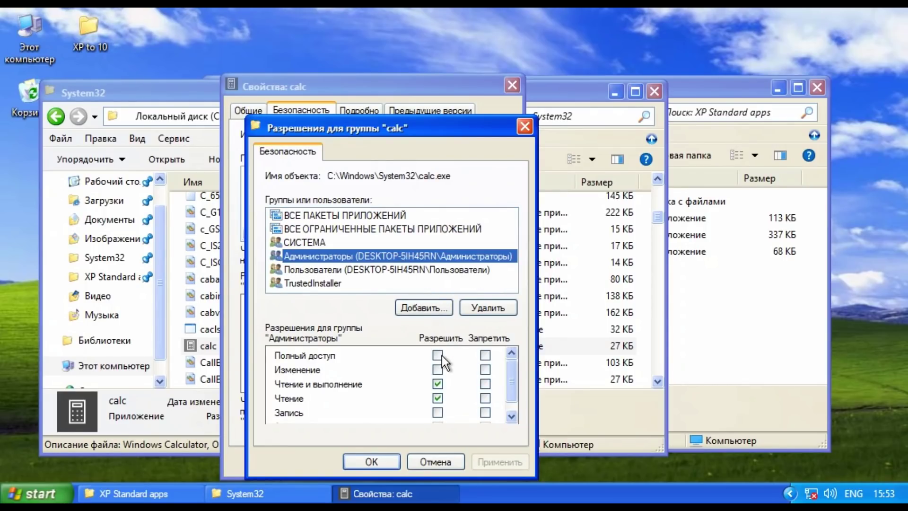
pyautogui.click(437, 356)
pyautogui.click(416, 269)
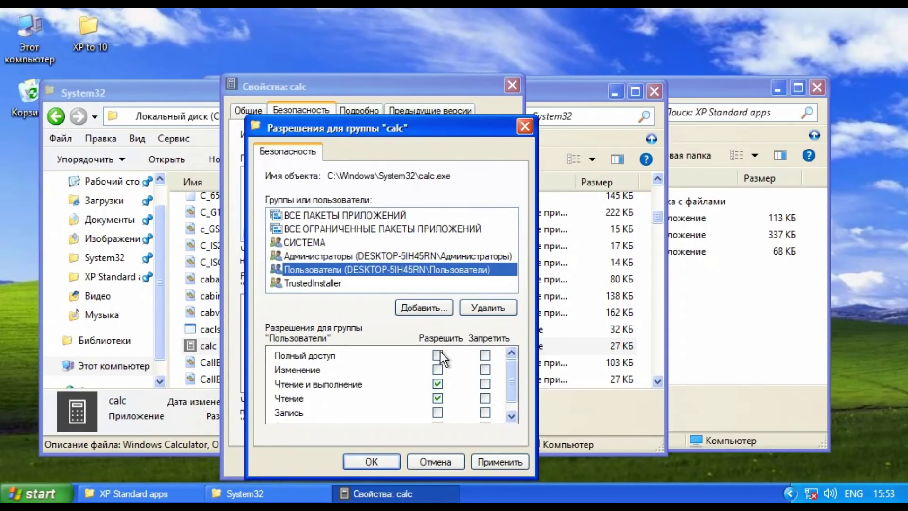
pyautogui.click(487, 457)
pyautogui.click(520, 319)
pyautogui.click(379, 459)
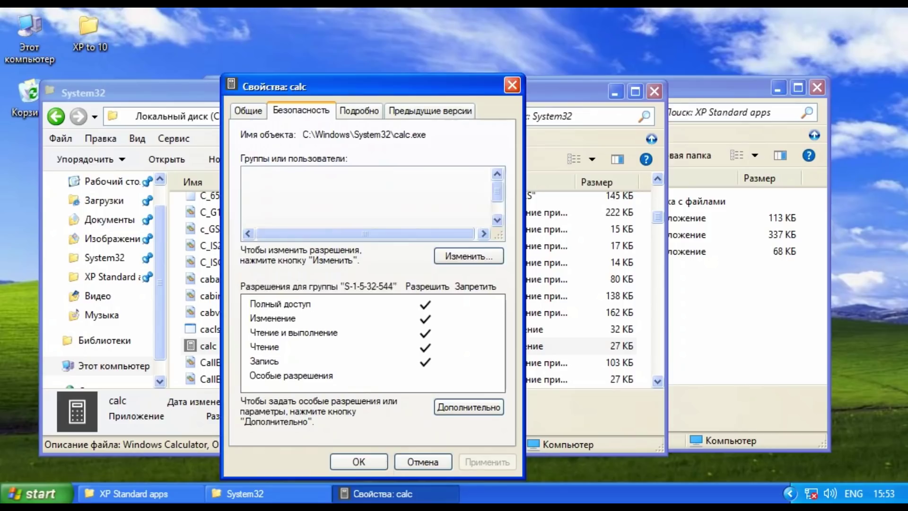
pyautogui.click(369, 462)
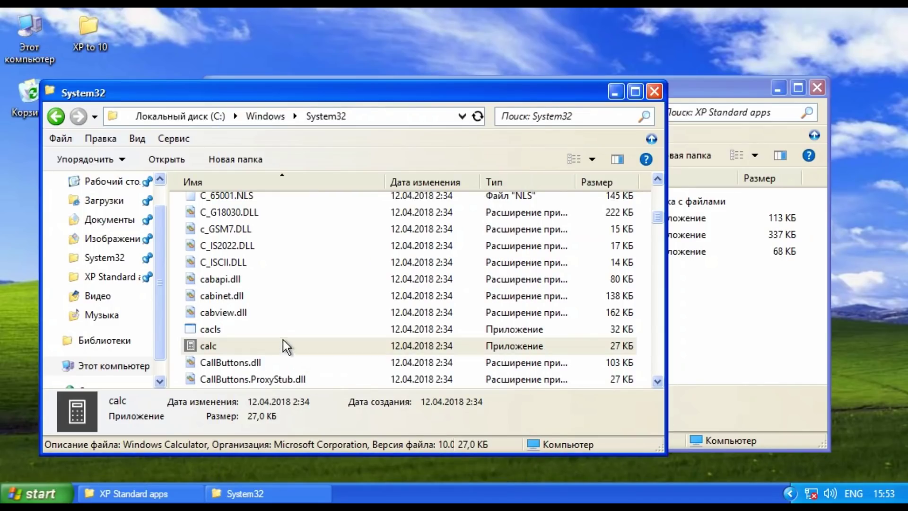
# Step: Locate mspaint in System32 and open its properties for changing access rights
pyautogui.scroll(-8, 283, 340)
pyautogui.scroll(-15, 268, 325)
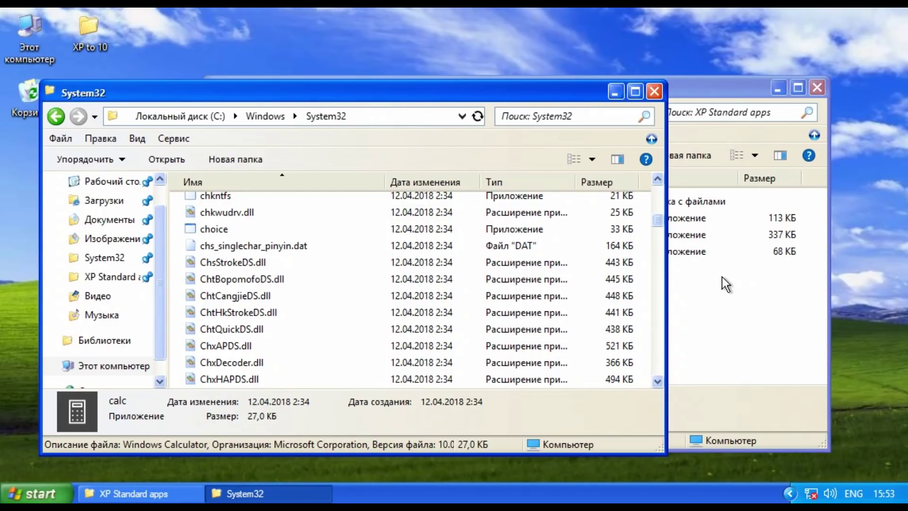
pyautogui.moveTo(655, 217); pyautogui.dragTo(666, 285)
pyautogui.scroll(-20, 490, 299)
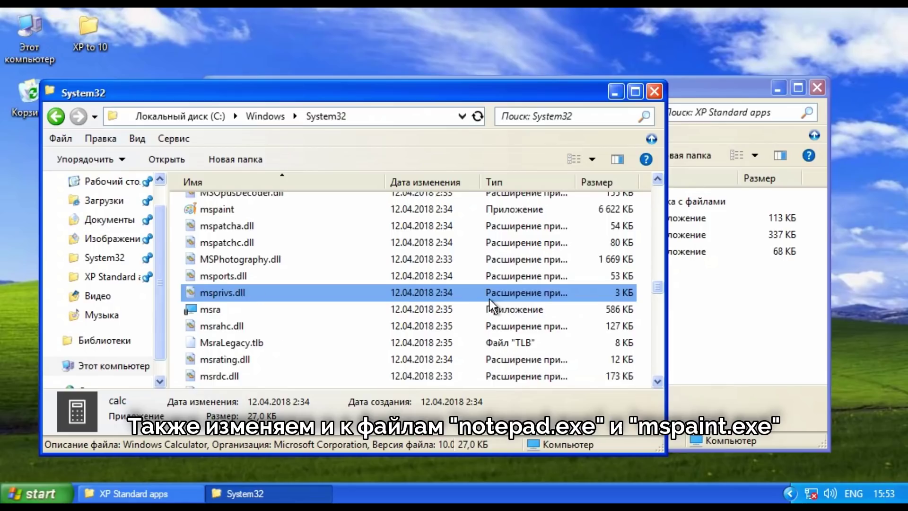
pyautogui.scroll(20, 466, 292)
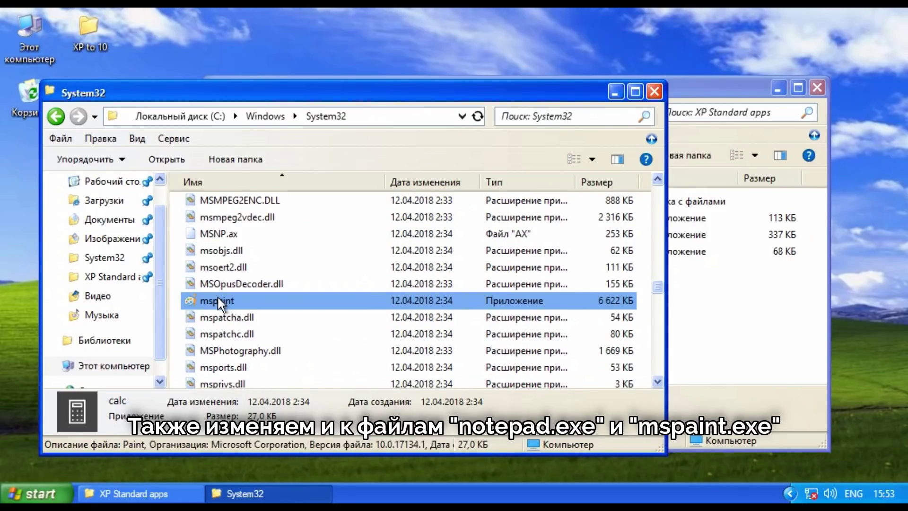
pyautogui.rightClick(217, 299)
pyautogui.click(273, 243)
# Step: Copy calc, mspaint and notepad from XP Standard apps into the System32 folder
pyautogui.click(547, 191)
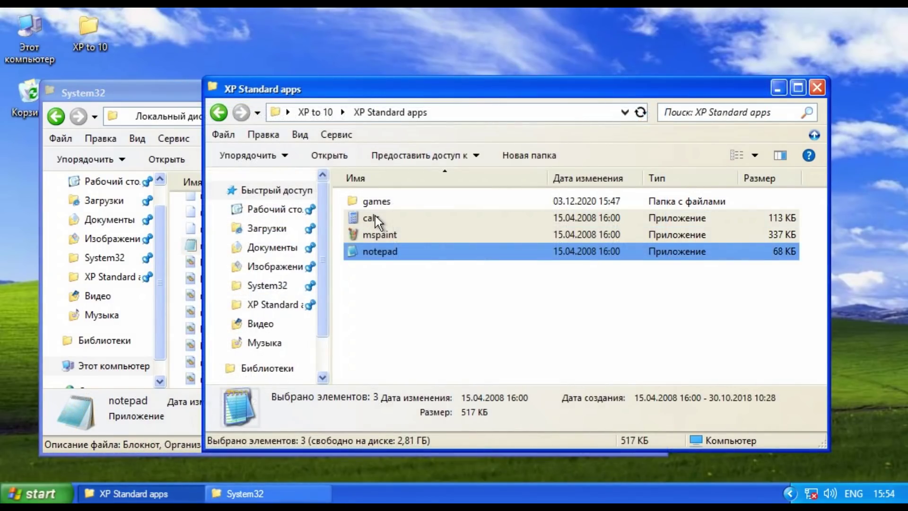
pyautogui.moveTo(375, 216); pyautogui.dragTo(182, 288)
pyautogui.press('ctrl')
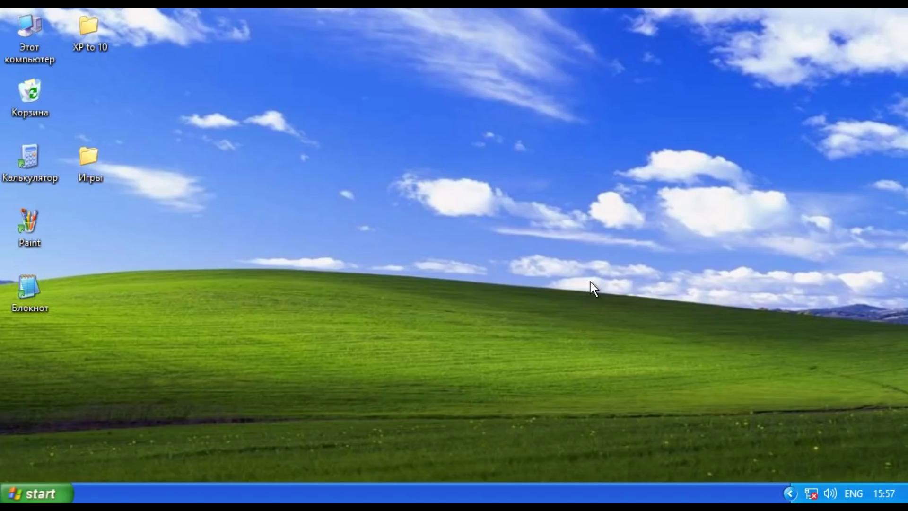
# Step: Move the Игры folder from the desktop into the Программы group of the Start menu
pyautogui.press('super')
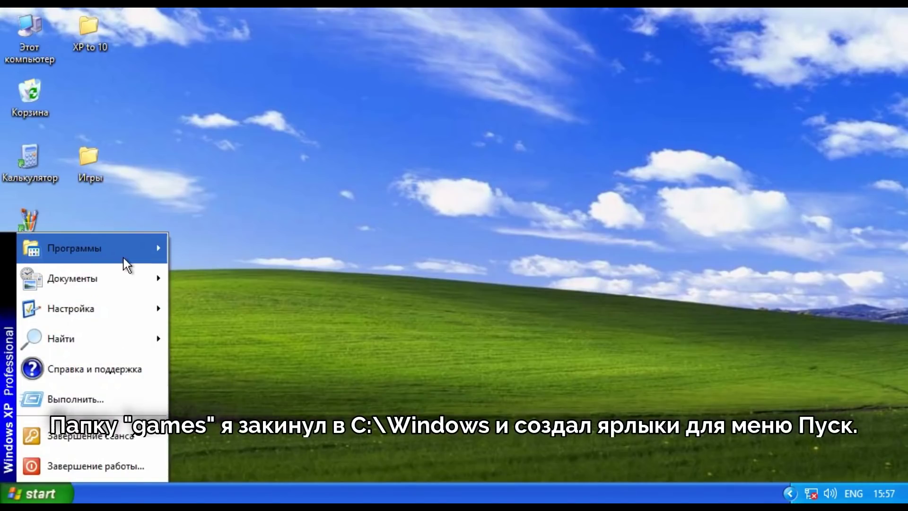
pyautogui.moveTo(125, 257)
pyautogui.moveTo(87, 168); pyautogui.dragTo(64, 448)
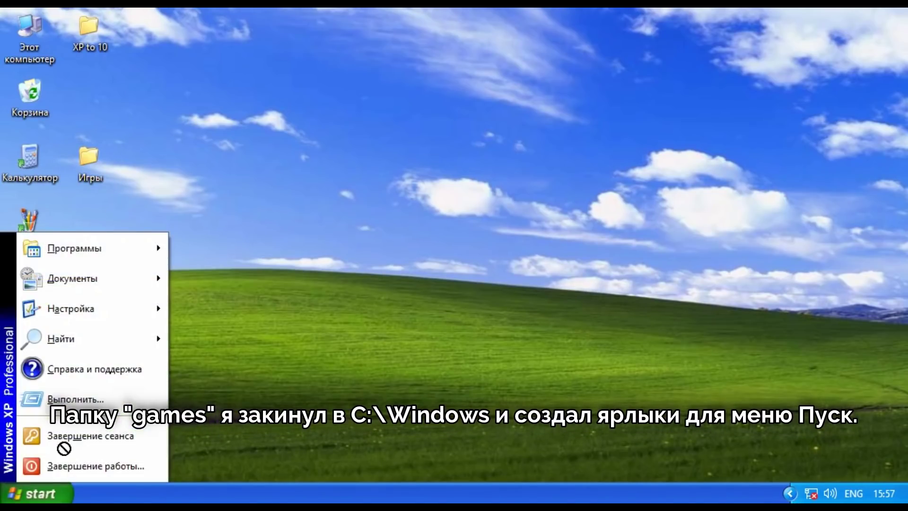
pyautogui.moveTo(133, 287); pyautogui.dragTo(255, 377)
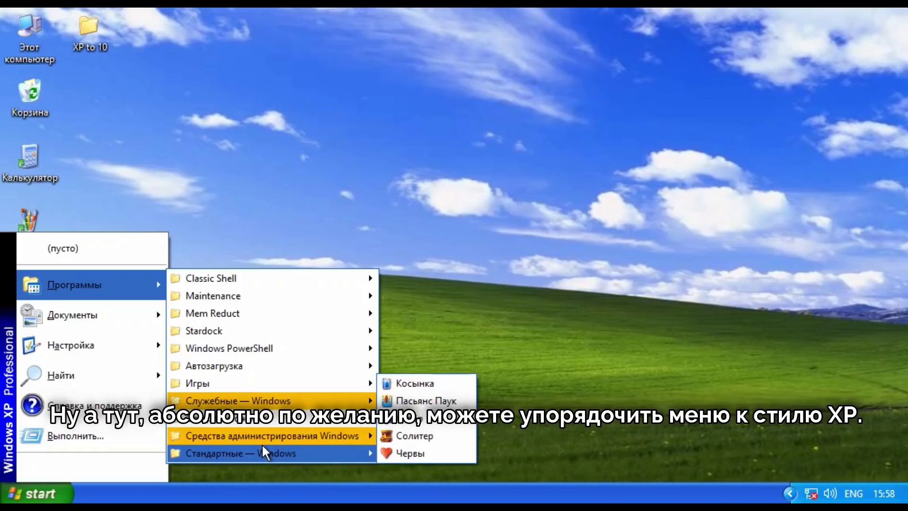
# Step: Try to move the Спец. возможности group into Стандартные — Windows within the Start menu's programs
pyautogui.moveTo(264, 454)
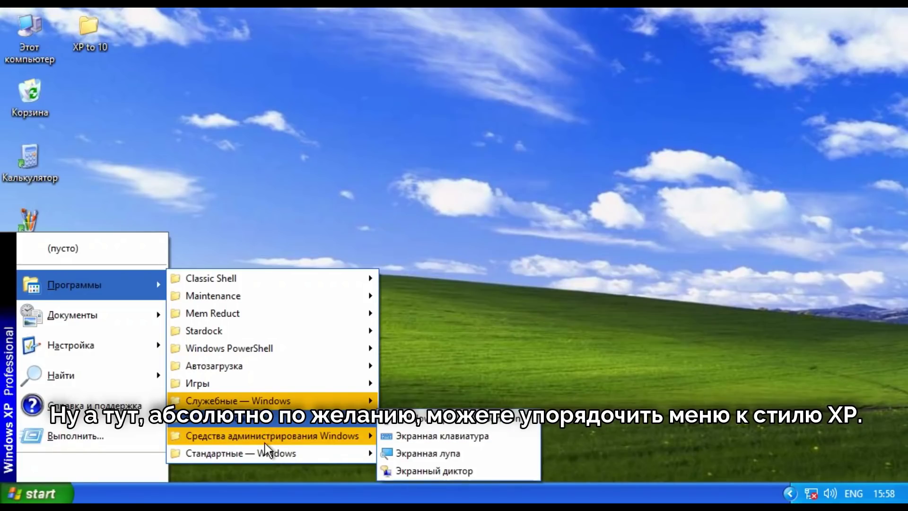
pyautogui.moveTo(268, 457); pyautogui.dragTo(268, 455)
pyautogui.moveTo(425, 276); pyautogui.dragTo(366, 386)
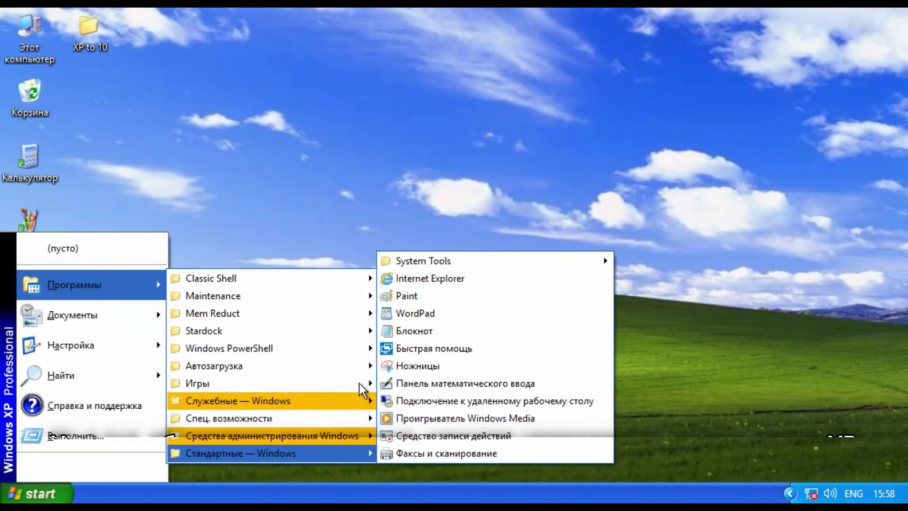
pyautogui.moveTo(227, 418); pyautogui.dragTo(425, 225)
pyautogui.click(424, 225)
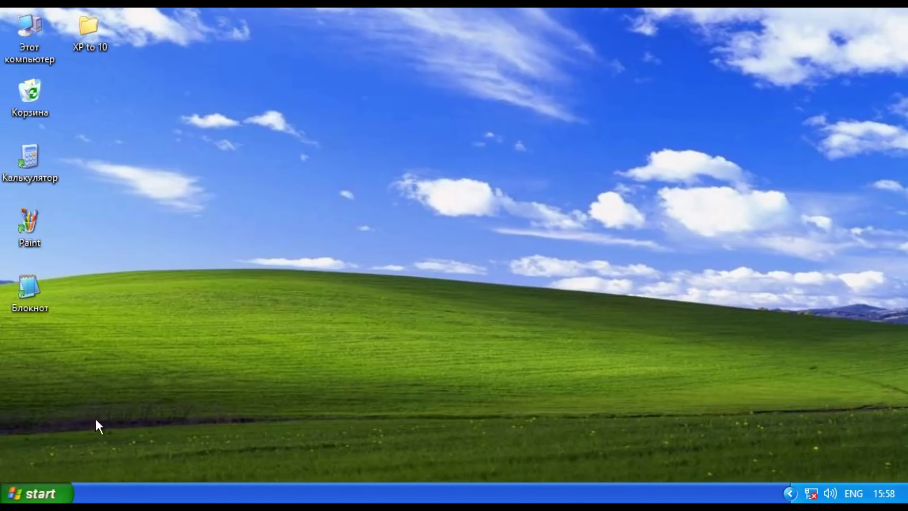
# Step: Remove the Maintenance, Windows PowerShell and Служебные — Windows groups from the Start menu's programs, skipping the protected Accessibility folder
pyautogui.click(29, 493)
pyautogui.moveTo(436, 362); pyautogui.dragTo(405, 239)
pyautogui.click(473, 223)
pyautogui.click(29, 493)
pyautogui.click(495, 144)
pyautogui.click(29, 493)
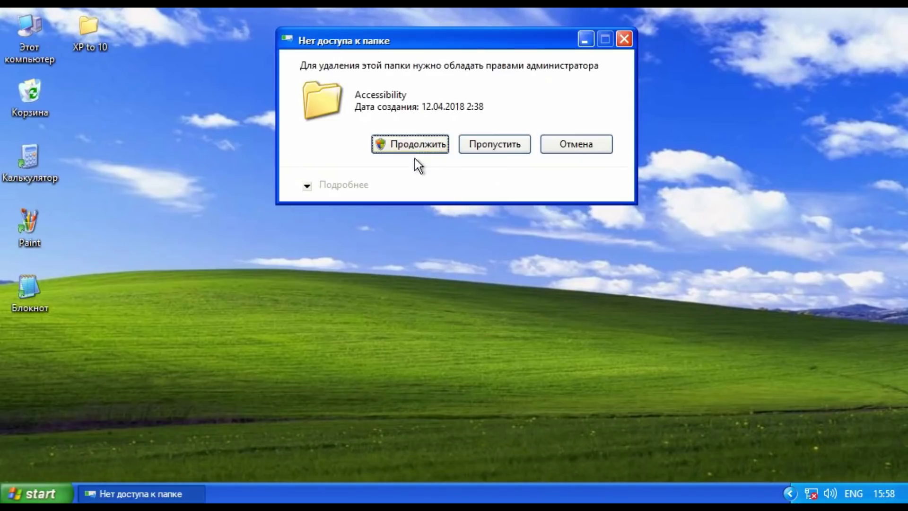
pyautogui.click(494, 144)
# Step: Look through the remaining program groups in the Start menu and try out the Червы card game
pyautogui.click(28, 494)
pyautogui.moveTo(208, 260); pyautogui.dragTo(282, 370)
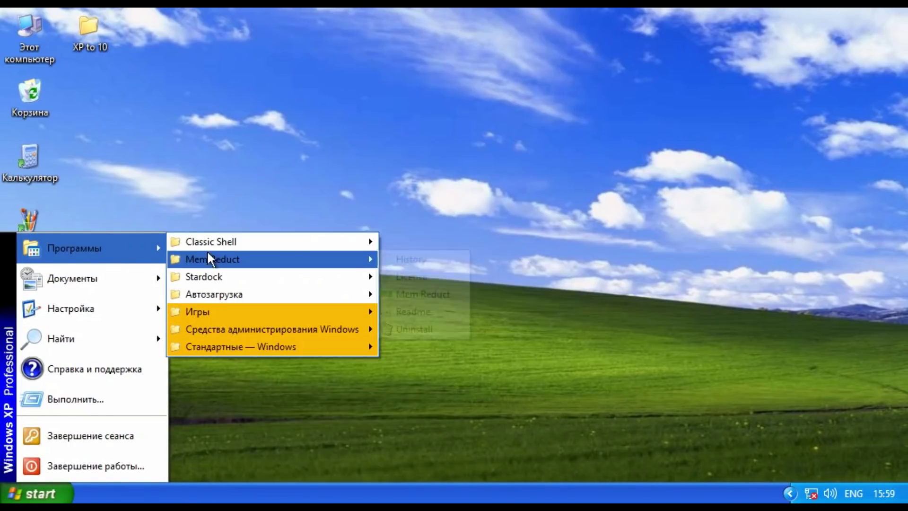
pyautogui.moveTo(208, 260); pyautogui.dragTo(262, 352)
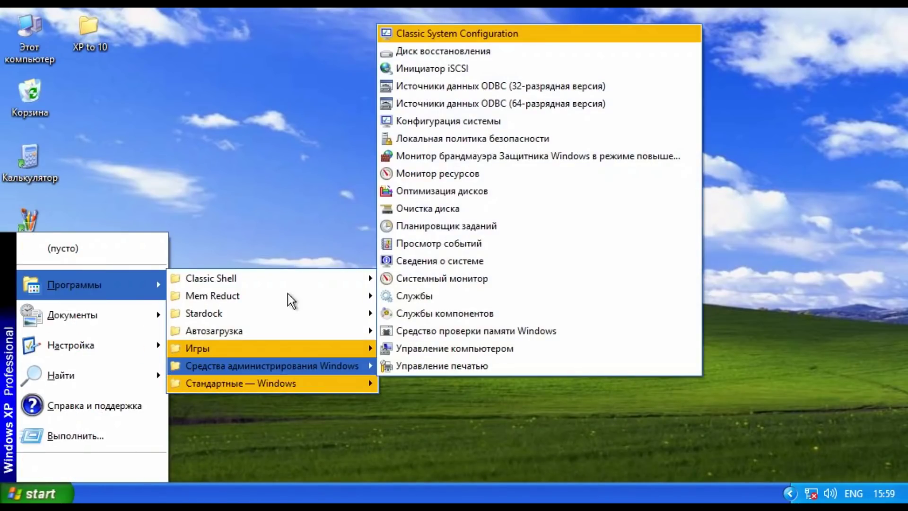
pyautogui.moveTo(331, 383)
pyautogui.moveTo(276, 392); pyautogui.dragTo(300, 388)
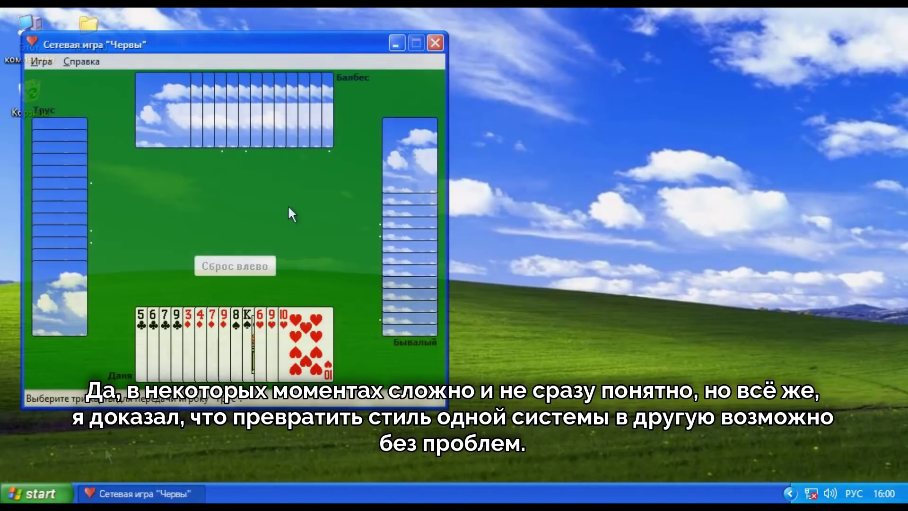
pyautogui.click(235, 303)
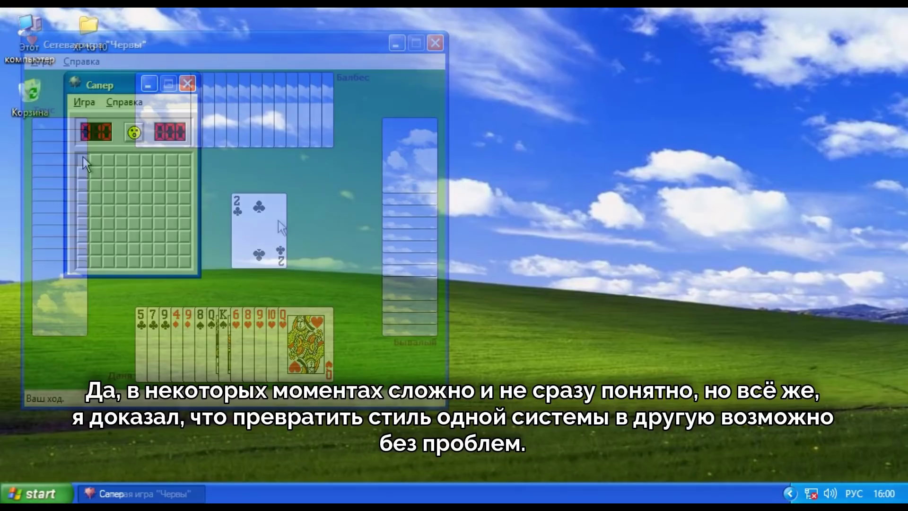